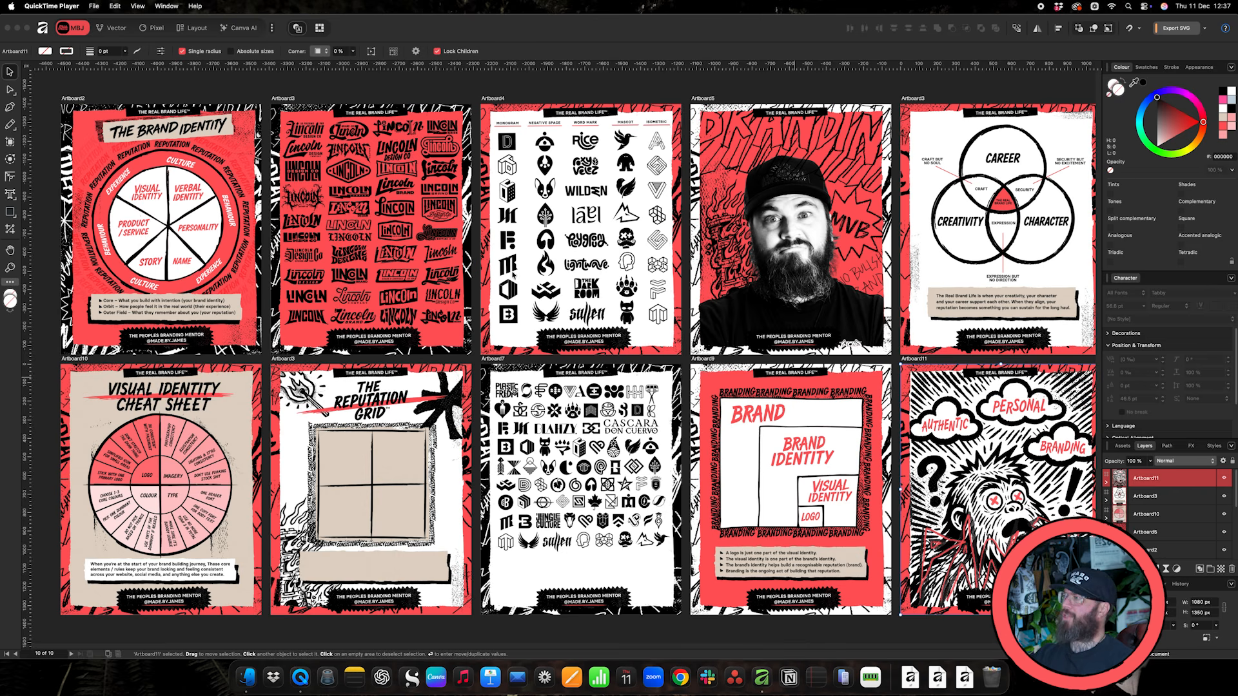
{"action": "scroll", "coordinate": [561, 354], "scroll_direction": "left", "scroll_amount": 5}
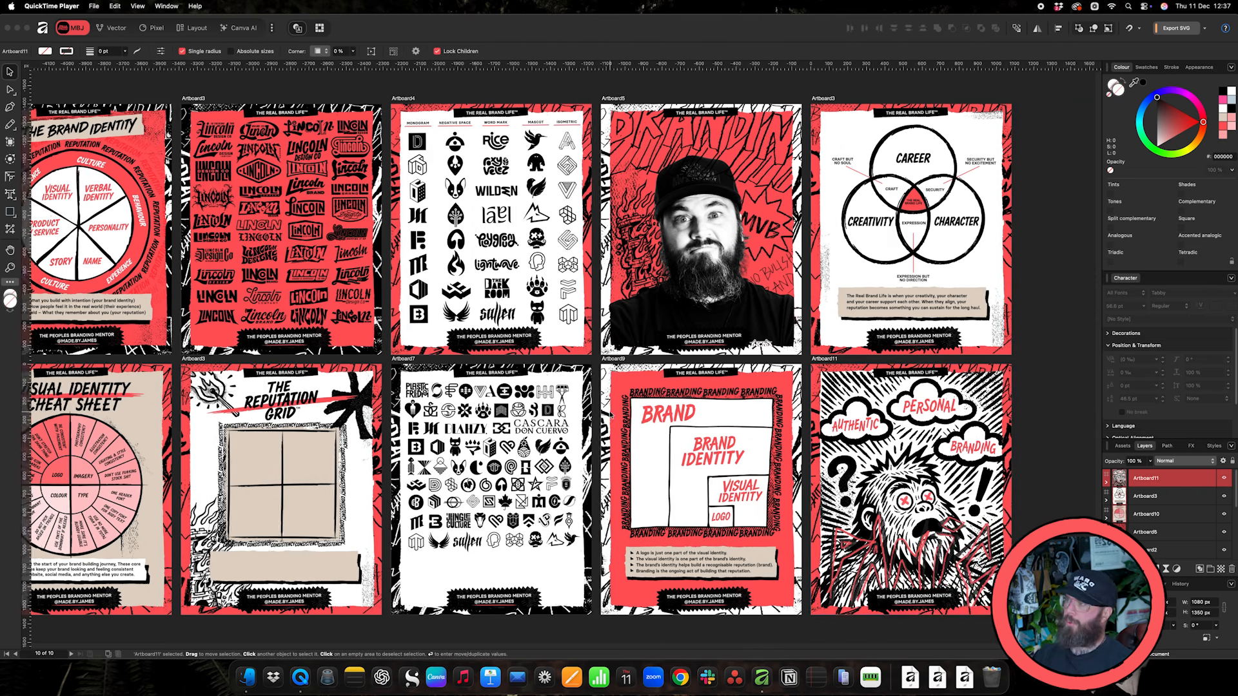
{"action": "scroll", "coordinate": [561, 355], "scroll_direction": "right", "scroll_amount": 10}
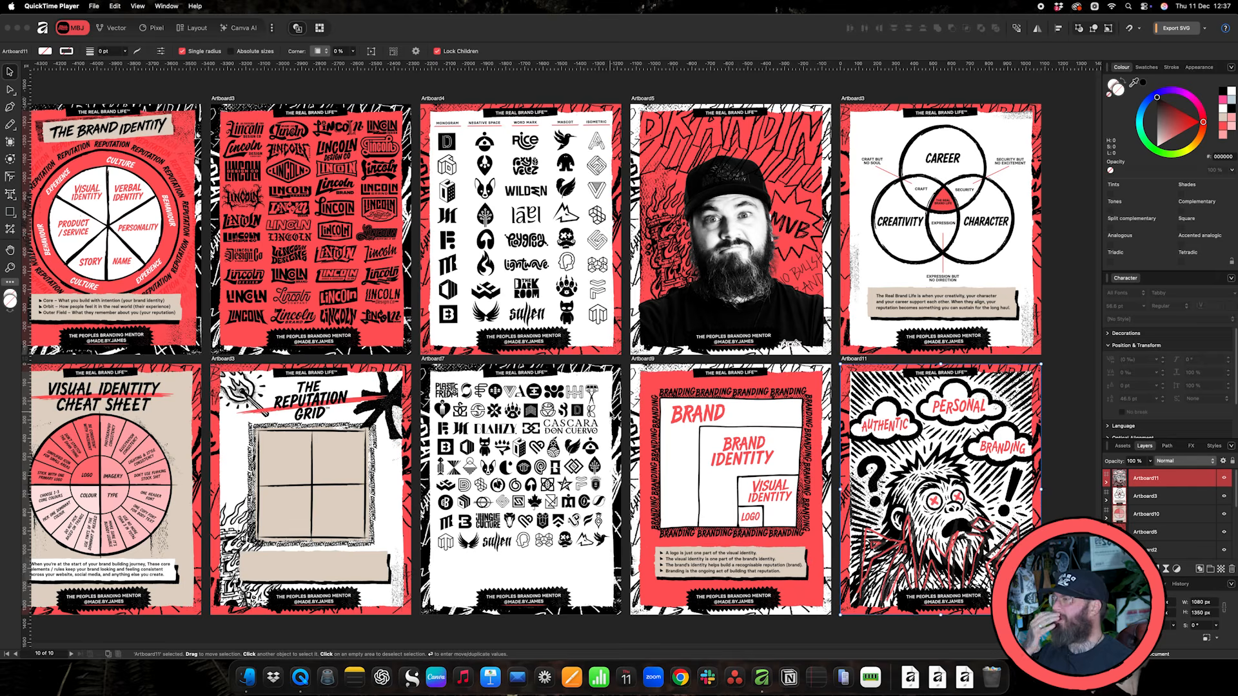
{"action": "scroll", "coordinate": [561, 354], "scroll_direction": "left", "scroll_amount": 5}
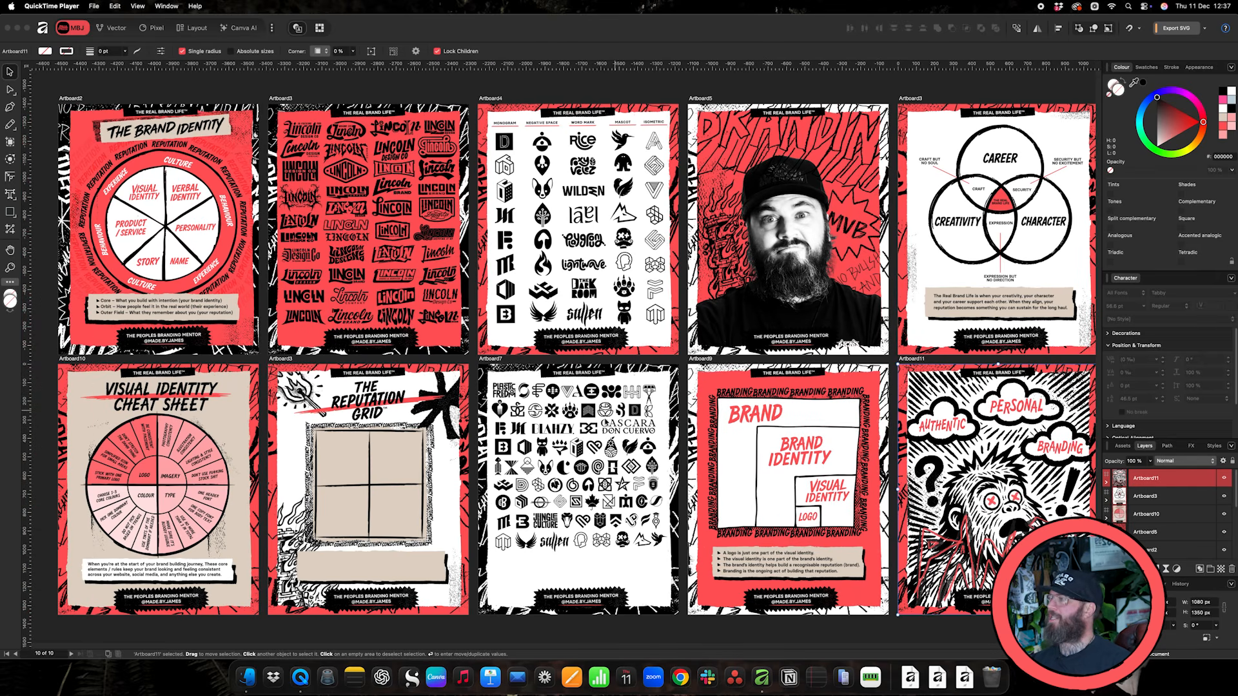
{"action": "scroll", "coordinate": [605, 423], "scroll_direction": "left", "scroll_amount": 12}
{"action": "scroll", "coordinate": [604, 419], "scroll_direction": "right", "scroll_amount": 14}
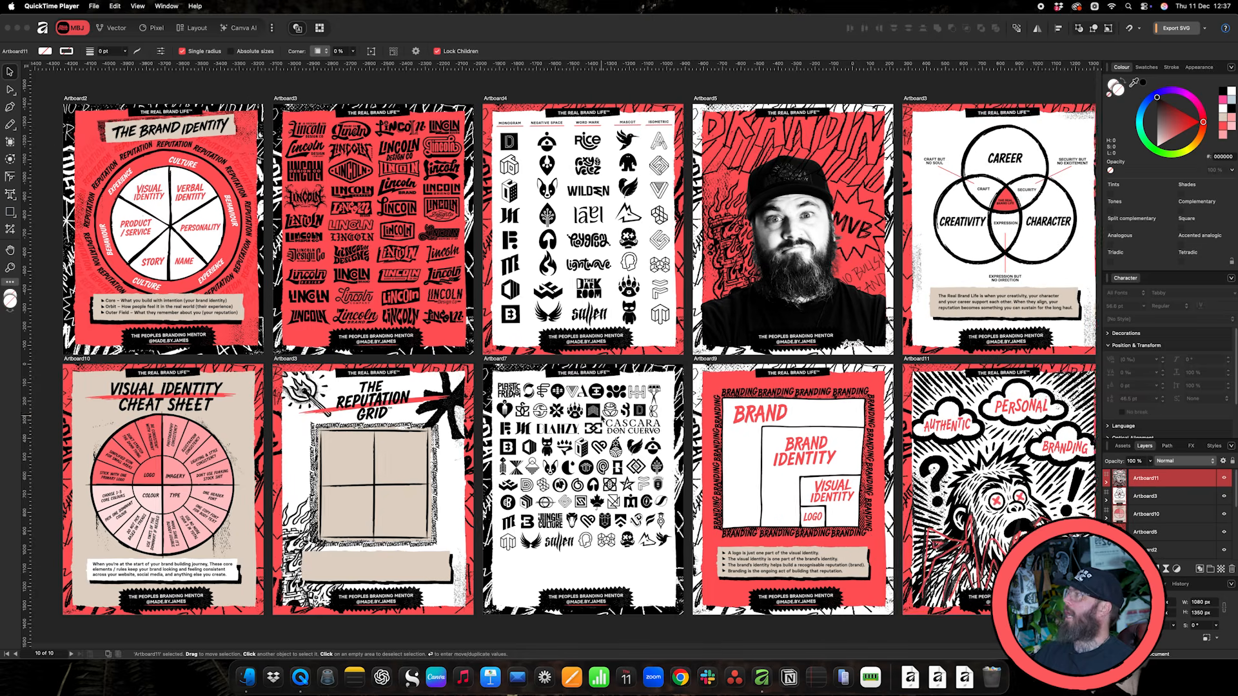
{"action": "scroll", "coordinate": [603, 418], "scroll_direction": "left", "scroll_amount": 2}
{"action": "scroll", "coordinate": [604, 419], "scroll_direction": "left", "scroll_amount": 2}
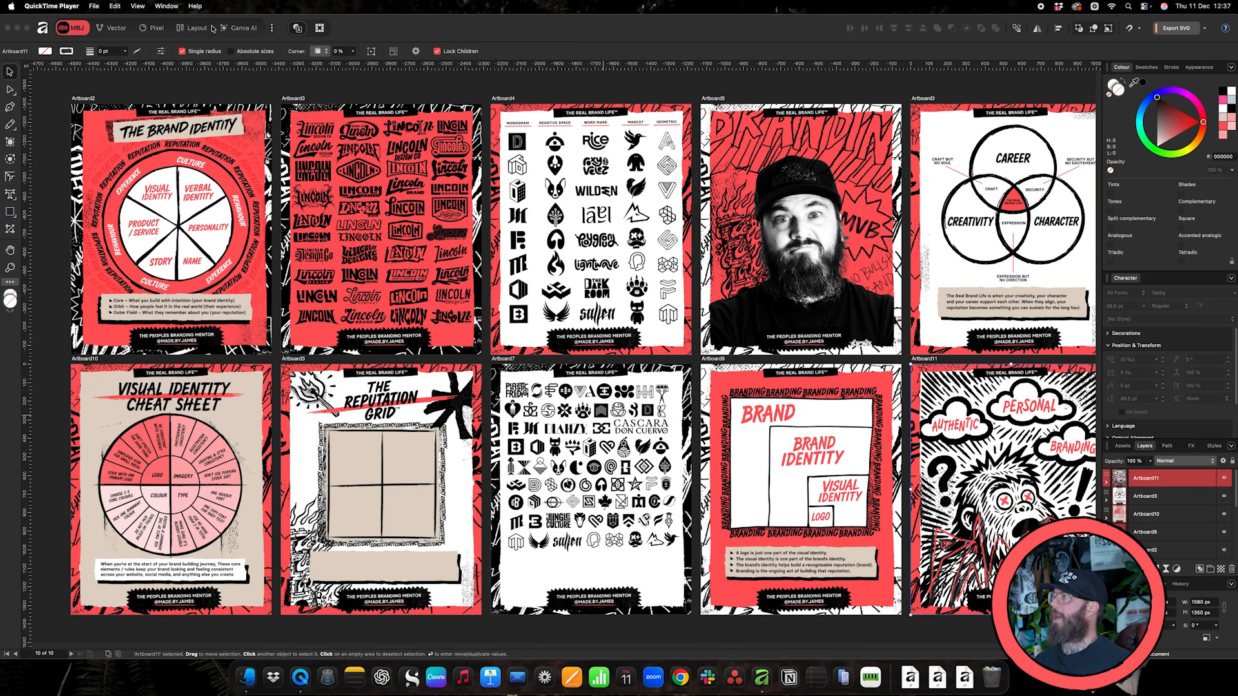
Review the list of studios that can be enabled or disabled
{"action": "left_click", "coordinate": [271, 29]}
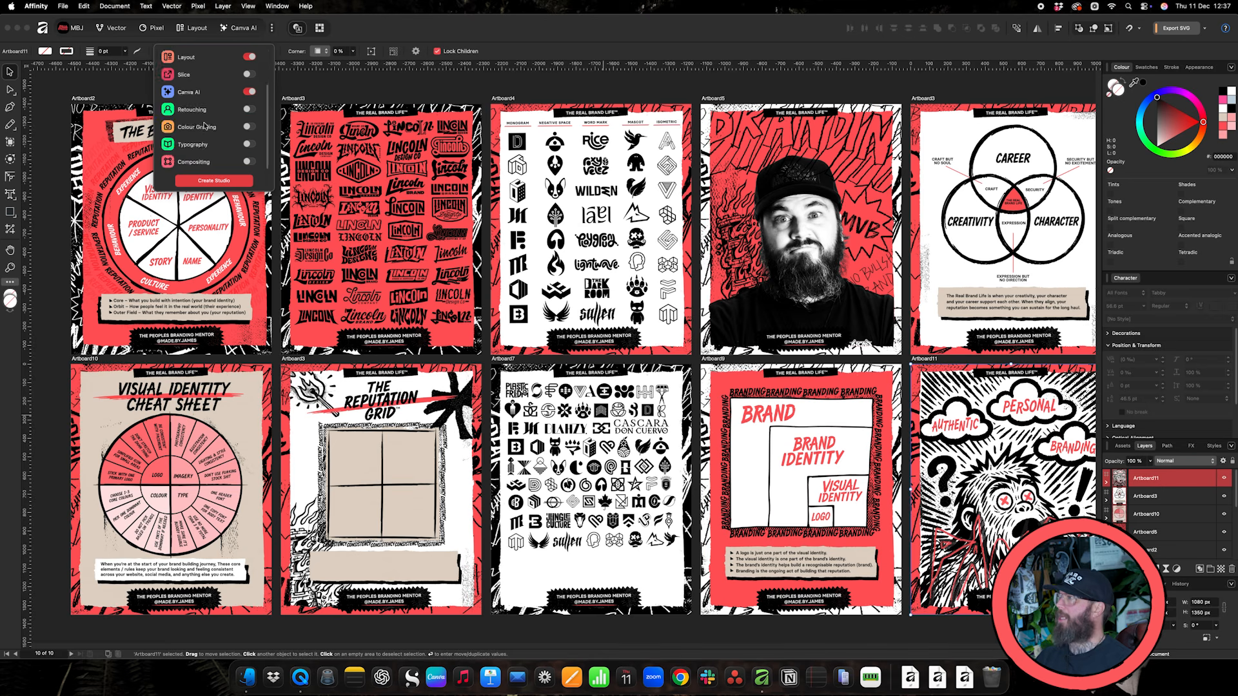
{"action": "left_click", "coordinate": [274, 29]}
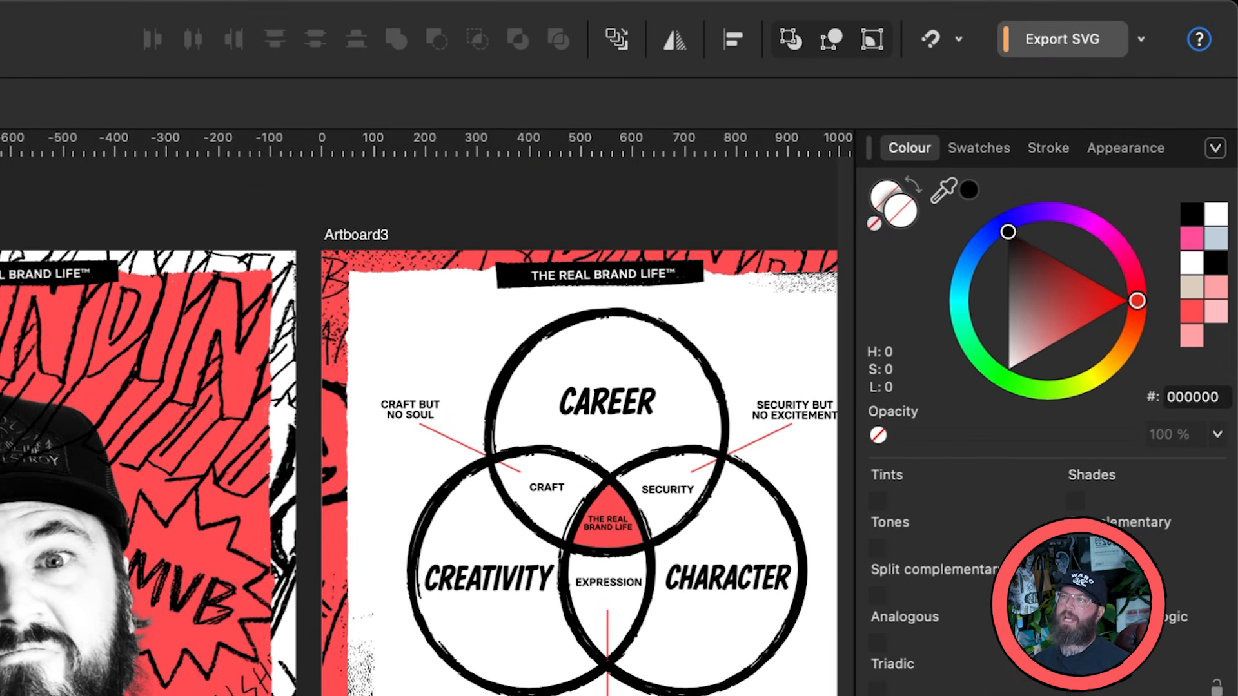
Examine the quick export options and the list of available file formats, including the PSD switch
{"action": "left_click", "coordinate": [1142, 39]}
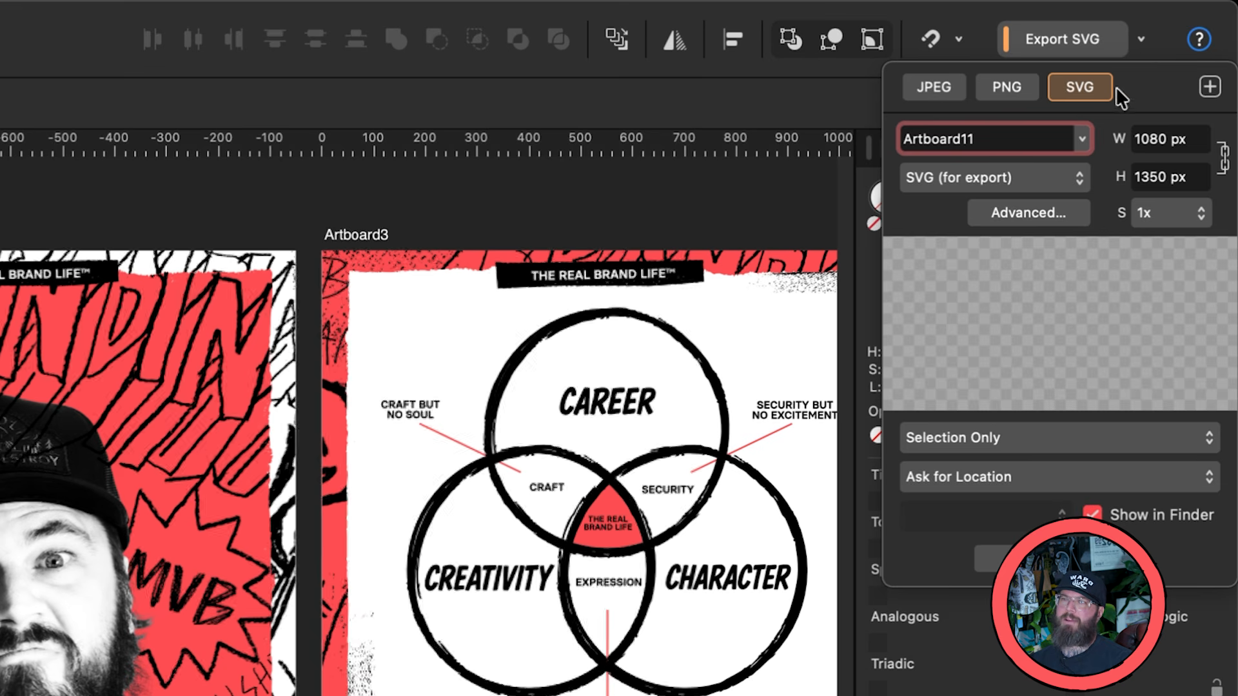
{"action": "left_click", "coordinate": [1210, 87]}
{"action": "scroll", "coordinate": [1066, 380], "scroll_direction": "down", "scroll_amount": 5}
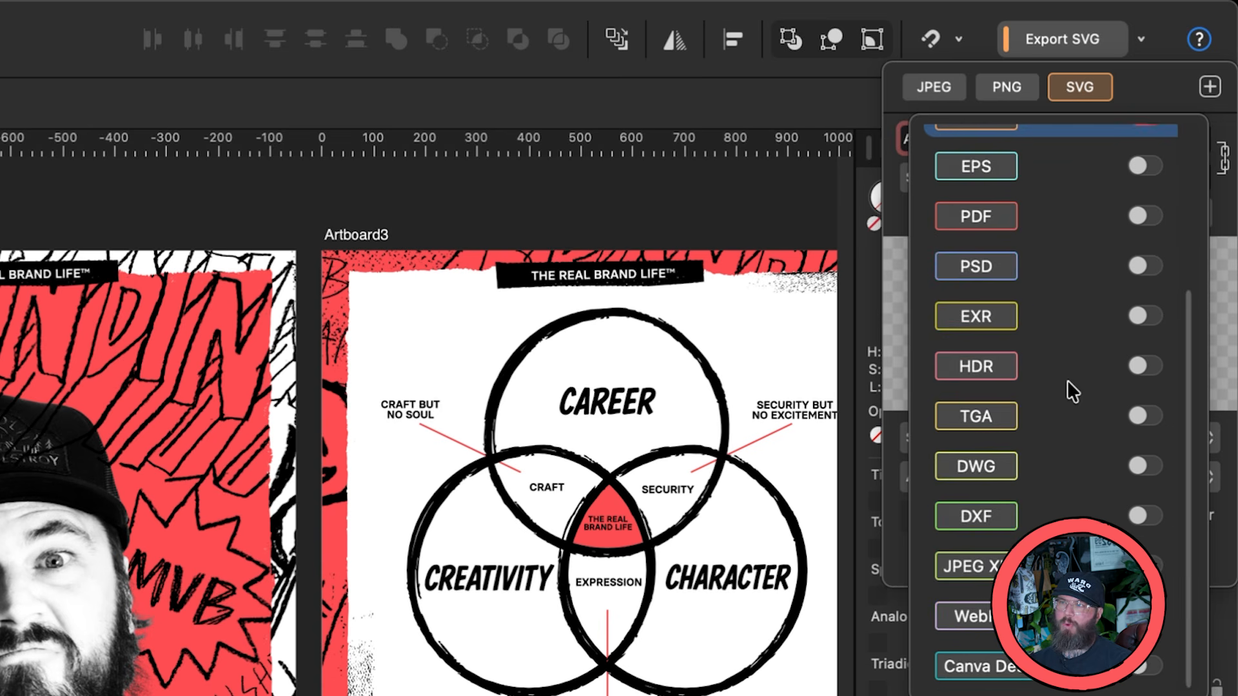
{"action": "scroll", "coordinate": [987, 312], "scroll_direction": "up", "scroll_amount": 5}
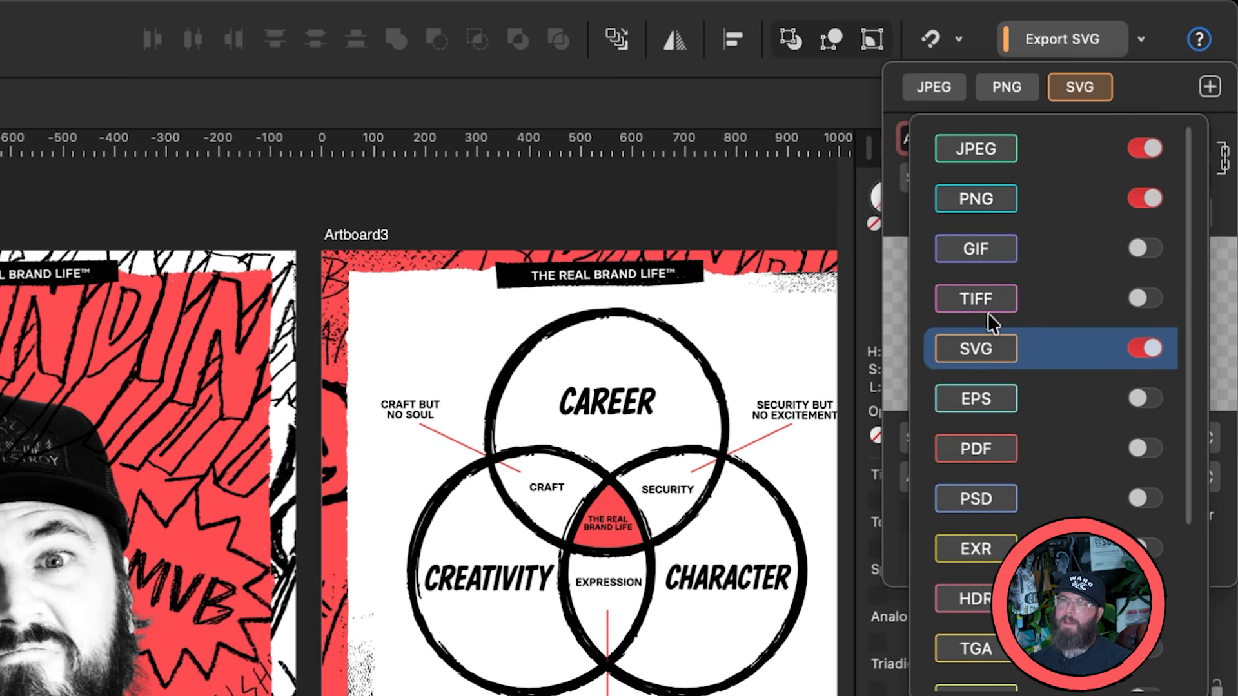
{"action": "scroll", "coordinate": [976, 404], "scroll_direction": "down", "scroll_amount": 2}
{"action": "left_click", "coordinate": [1142, 428]}
{"action": "left_click", "coordinate": [1148, 428]}
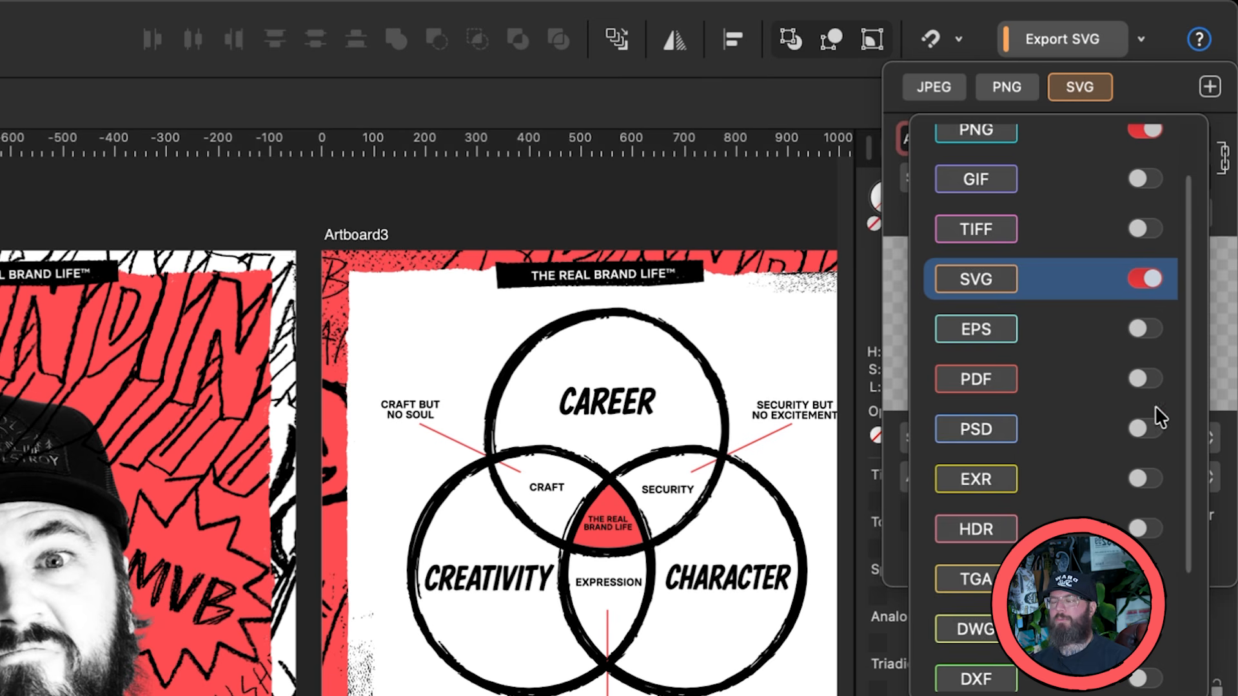
{"action": "left_click", "coordinate": [1144, 78]}
{"action": "left_click", "coordinate": [1154, 17]}
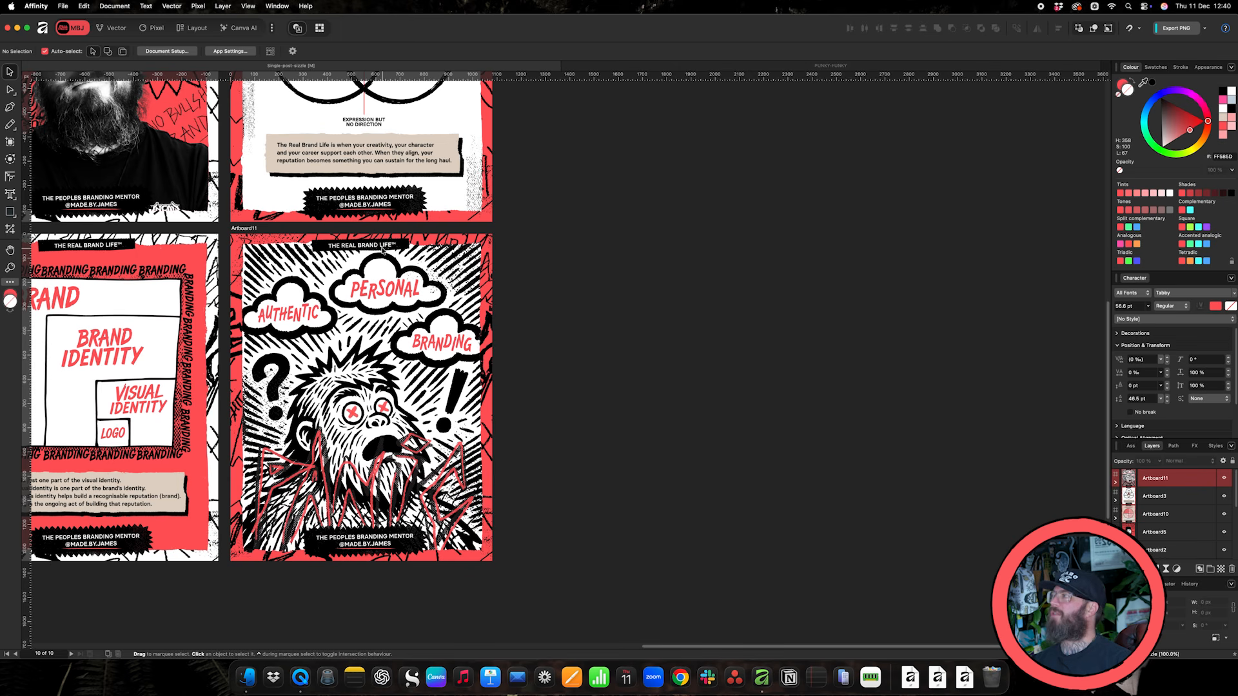
Switch to the Vector studio and add a blank 1080 × 1350 px artboard directly to the right of Artboard11
{"action": "left_click", "coordinate": [106, 28]}
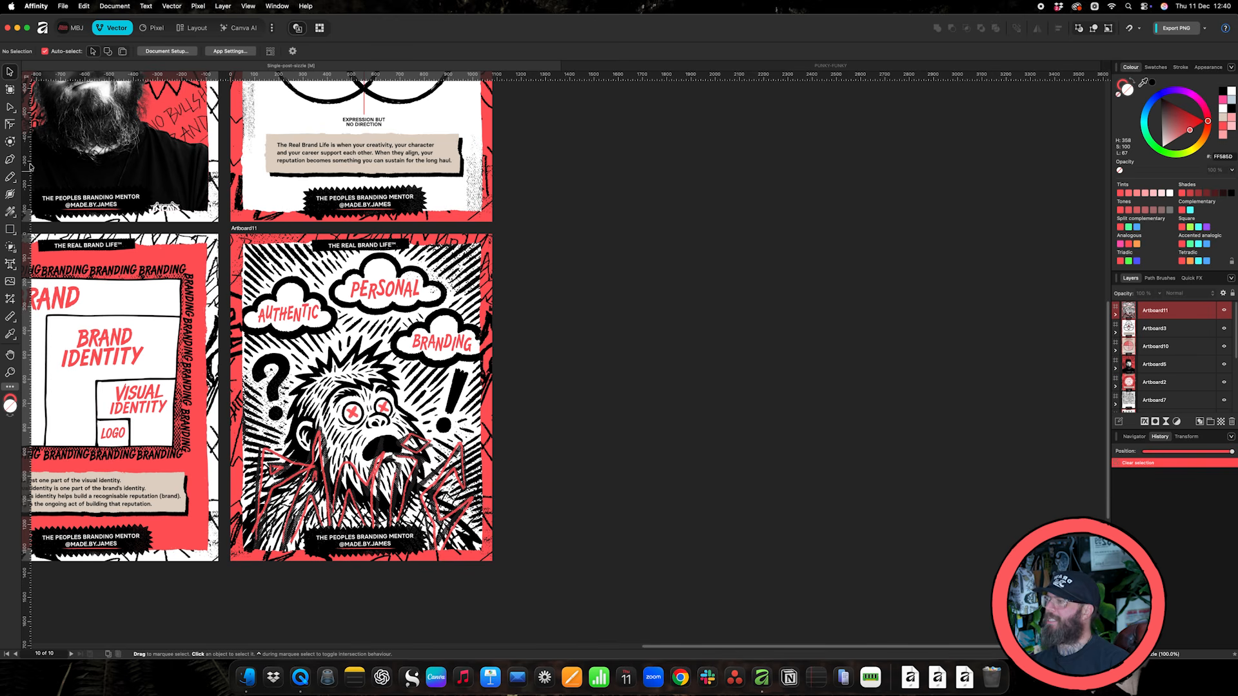
{"action": "left_click", "coordinate": [10, 90]}
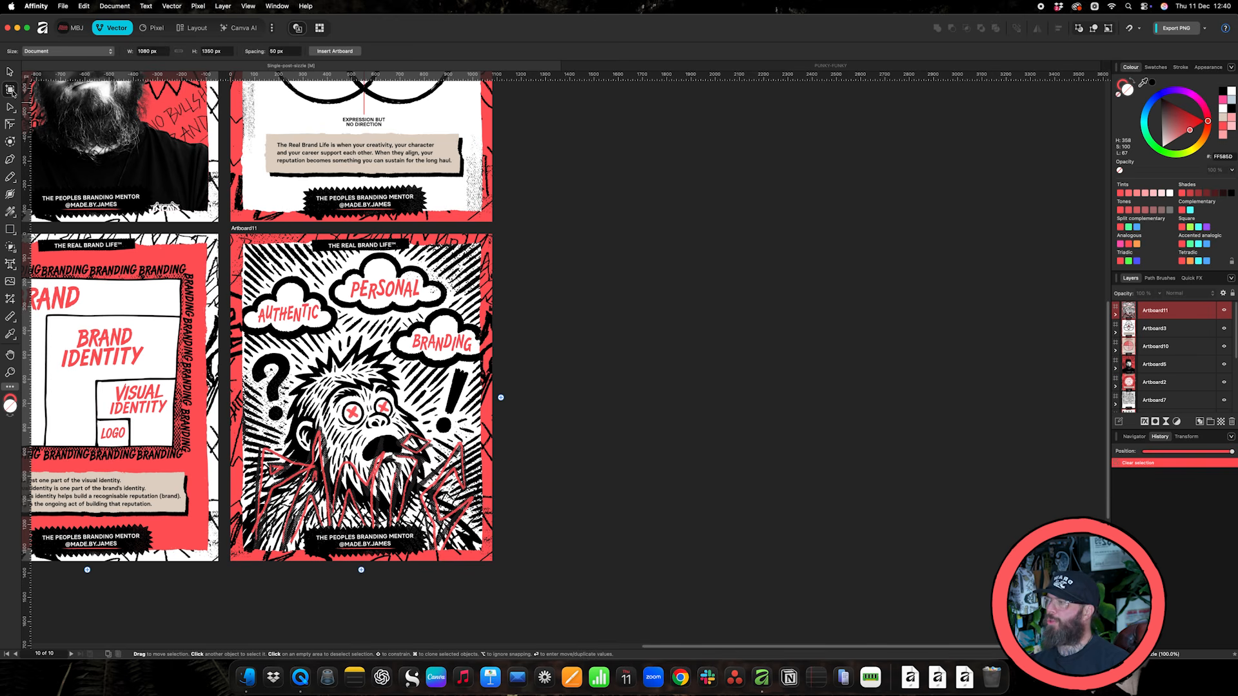
{"action": "left_click", "coordinate": [501, 397]}
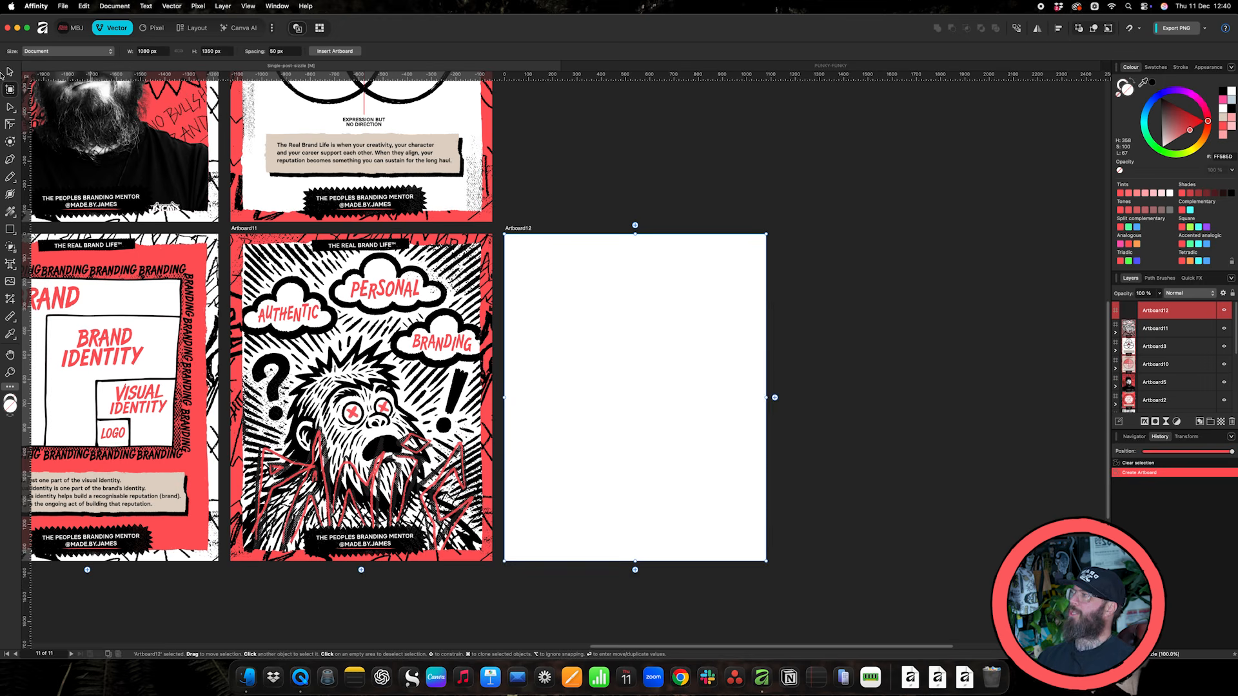
Try moving the hairy-creature illustration, Venn diagram, portrait and nested-brand artboards to new spots on the canvas
{"action": "scroll", "coordinate": [391, 270], "scroll_direction": "up", "scroll_amount": 5}
{"action": "scroll", "coordinate": [391, 269], "scroll_direction": "up", "scroll_amount": 4}
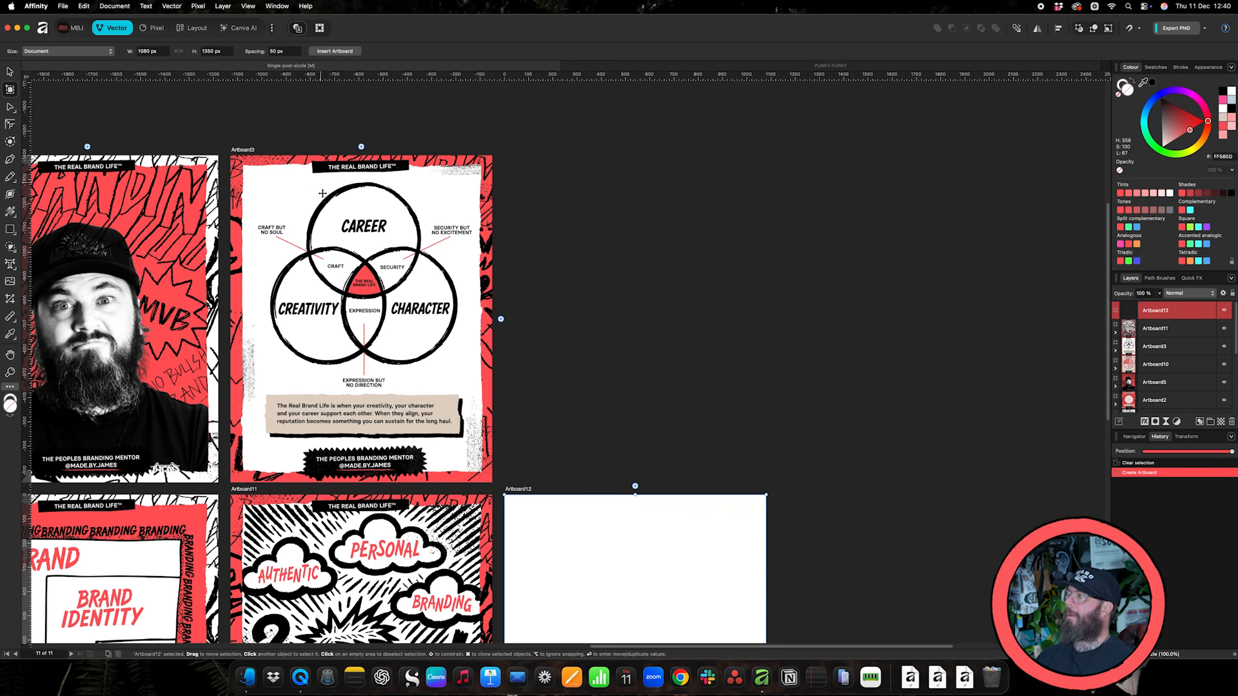
{"action": "left_click_drag", "start_coordinate": [372, 261], "coordinate": [730, 166]}
{"action": "left_click_drag", "start_coordinate": [464, 257], "coordinate": [790, 162]}
{"action": "left_click", "coordinate": [200, 266]}
{"action": "left_click_drag", "start_coordinate": [200, 266], "coordinate": [470, 191]}
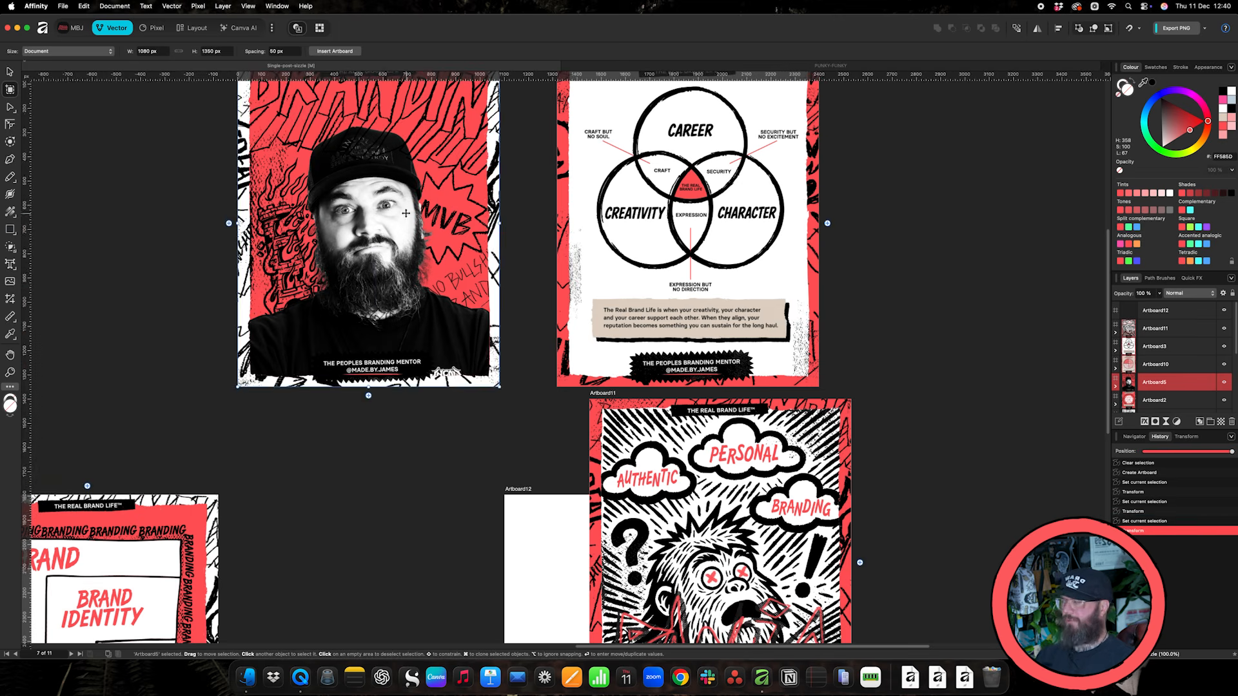
{"action": "left_click_drag", "start_coordinate": [136, 515], "coordinate": [143, 350]}
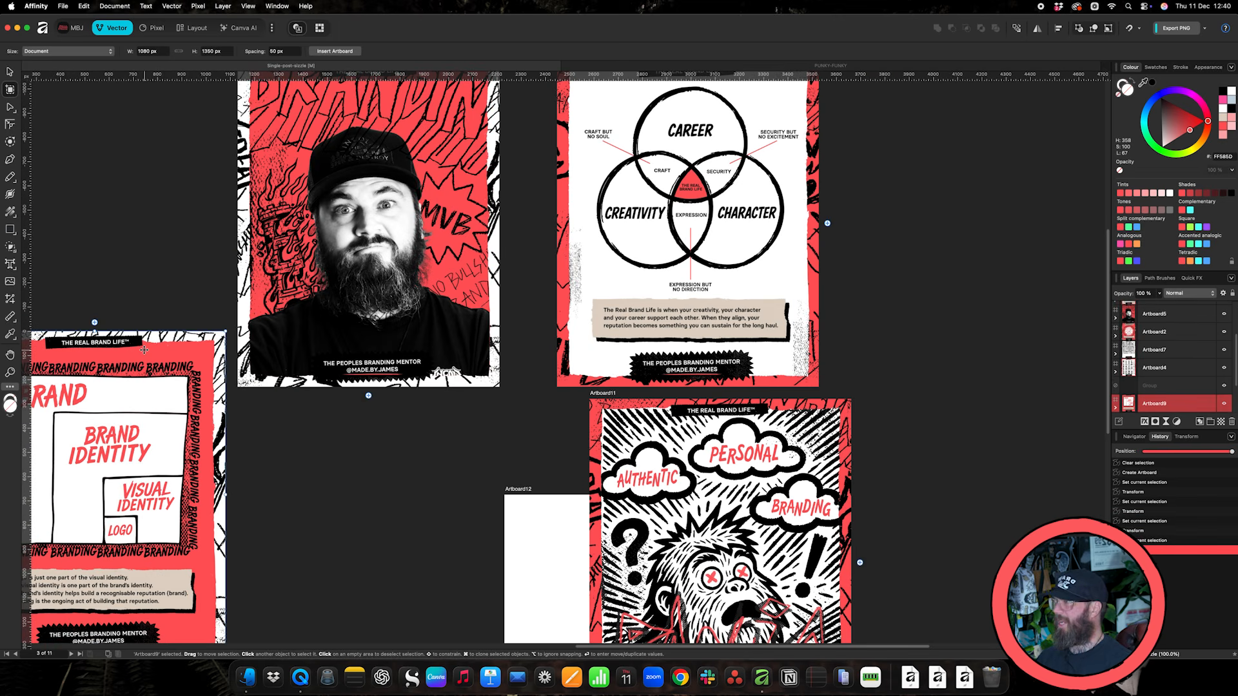
Undo the artboard moves and clear the selection
{"action": "key", "text": "super+z"}
{"action": "key", "text": "super+z"}
{"action": "key", "text": "super+z"}
{"action": "key", "text": "super+z"}
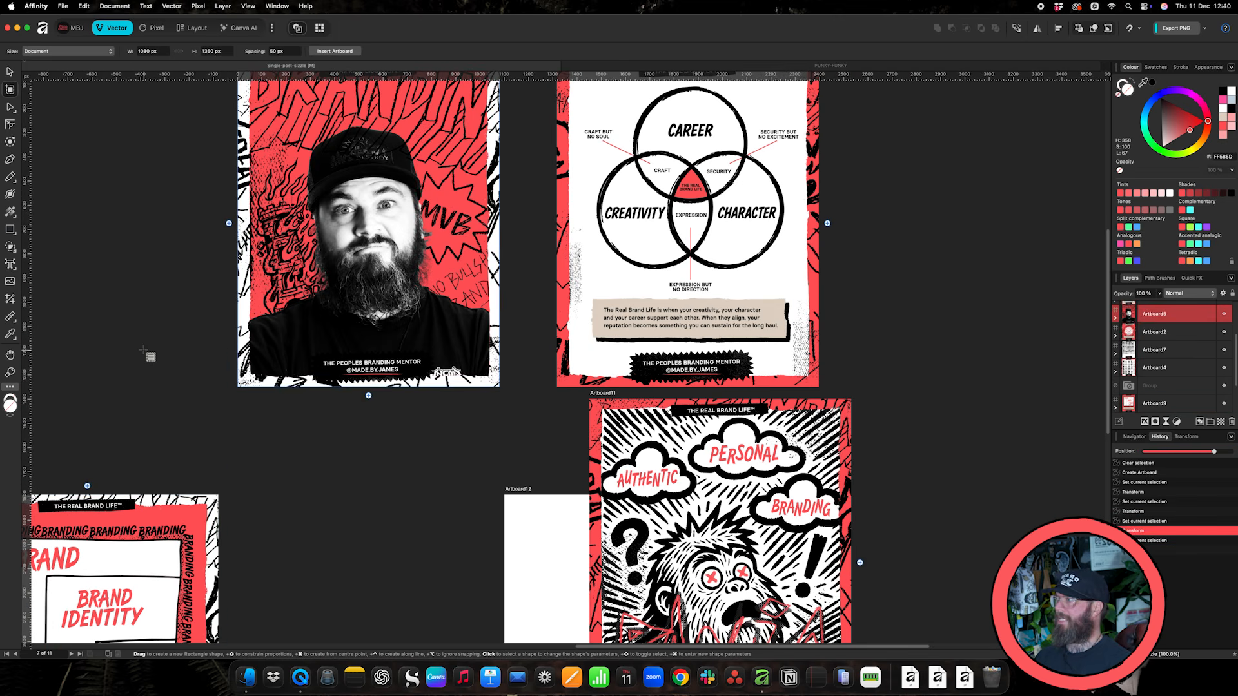
{"action": "key", "text": "super+z"}
{"action": "key", "text": "super+z"}
{"action": "key", "text": "super+z"}
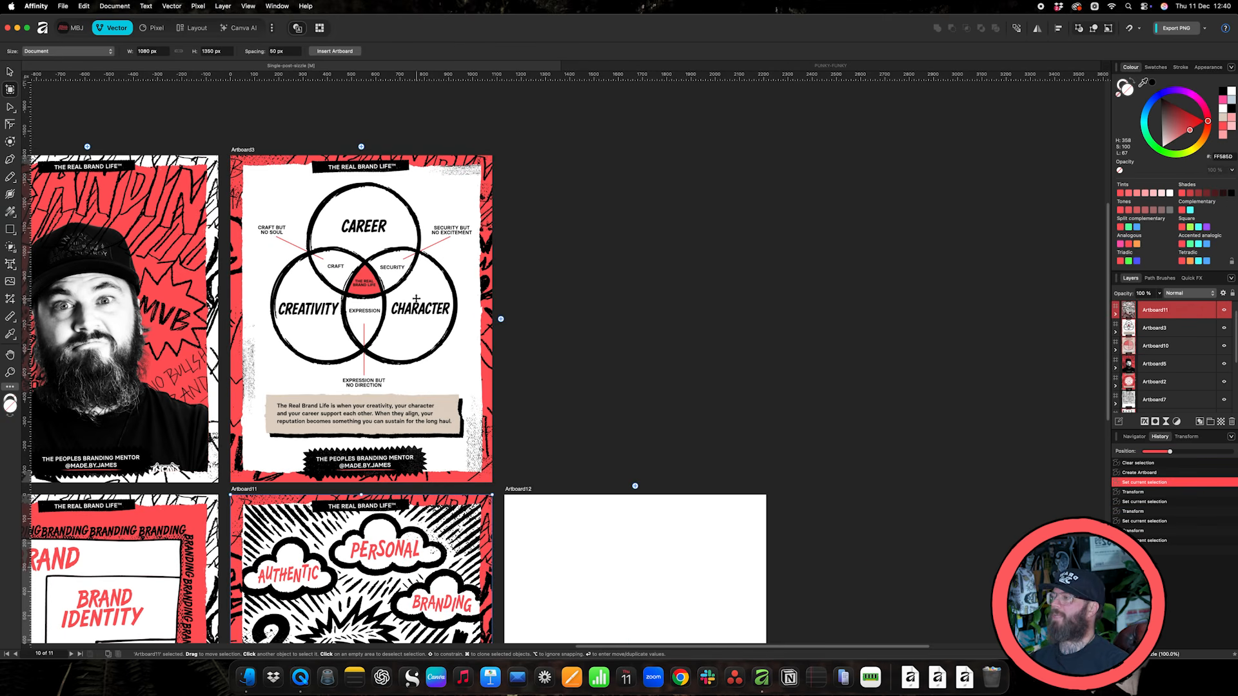
{"action": "key", "text": "v"}
{"action": "left_click", "coordinate": [590, 385]}
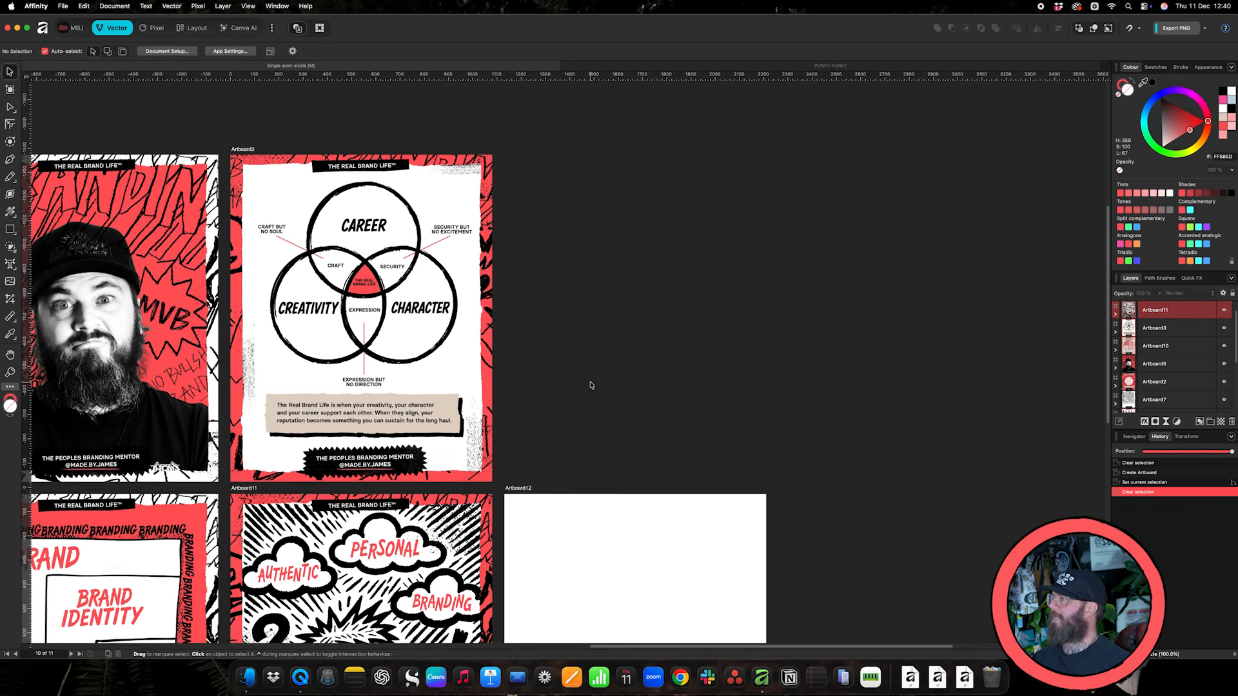
Swap the fill and stroke colours, draw a red-filled rectangle covering the whole of Artboard12, and deselect it
{"action": "scroll", "coordinate": [591, 384], "scroll_direction": "down", "scroll_amount": 5}
{"action": "left_click", "coordinate": [589, 381]}
{"action": "left_click", "coordinate": [648, 247]}
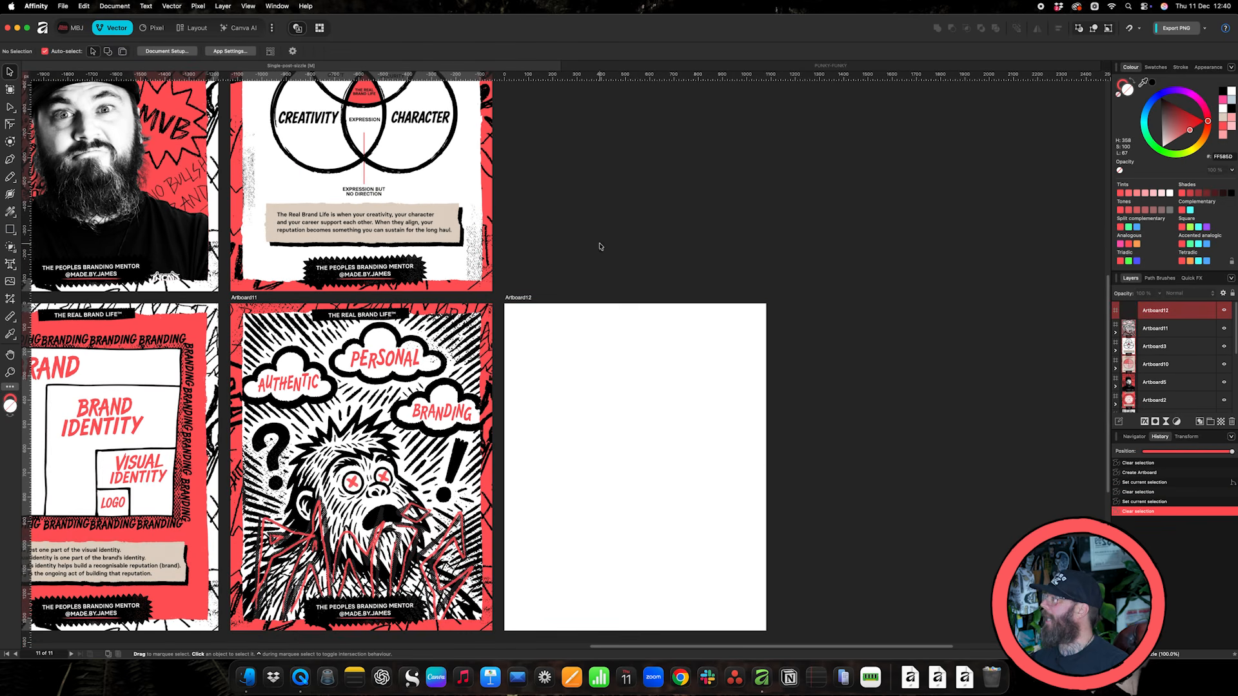
{"action": "left_click", "coordinate": [11, 229]}
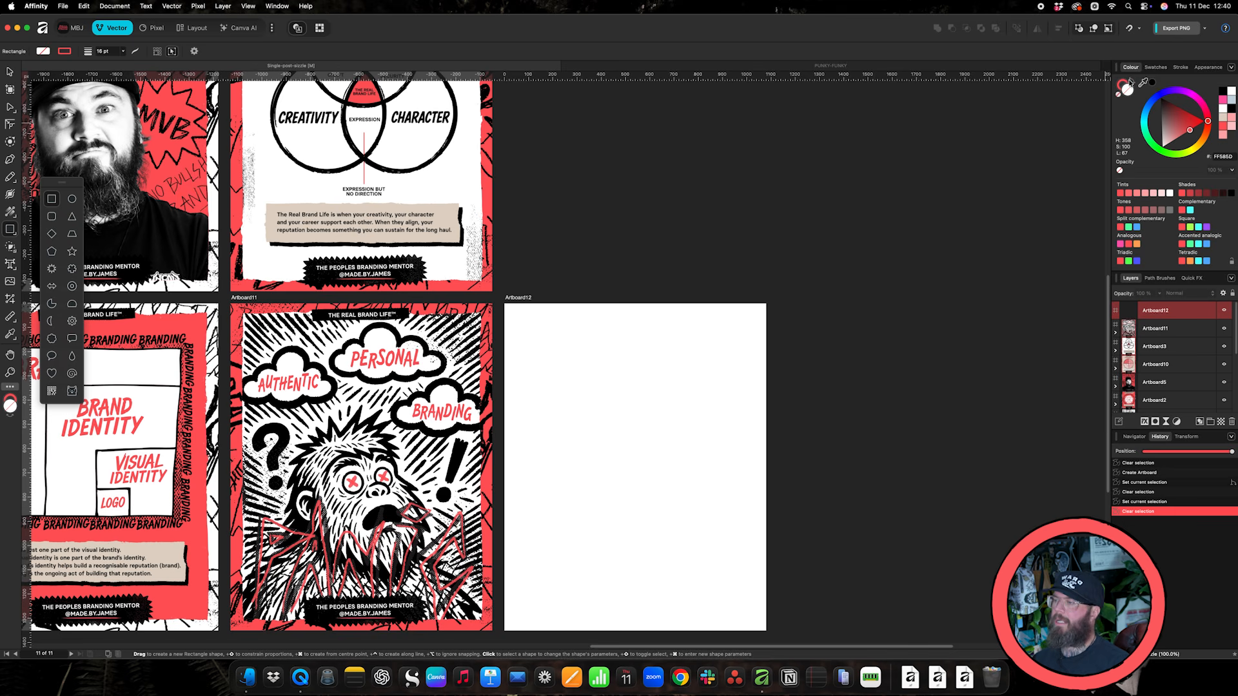
{"action": "left_click", "coordinate": [1132, 82]}
{"action": "scroll", "coordinate": [772, 575], "scroll_direction": "down", "scroll_amount": 2}
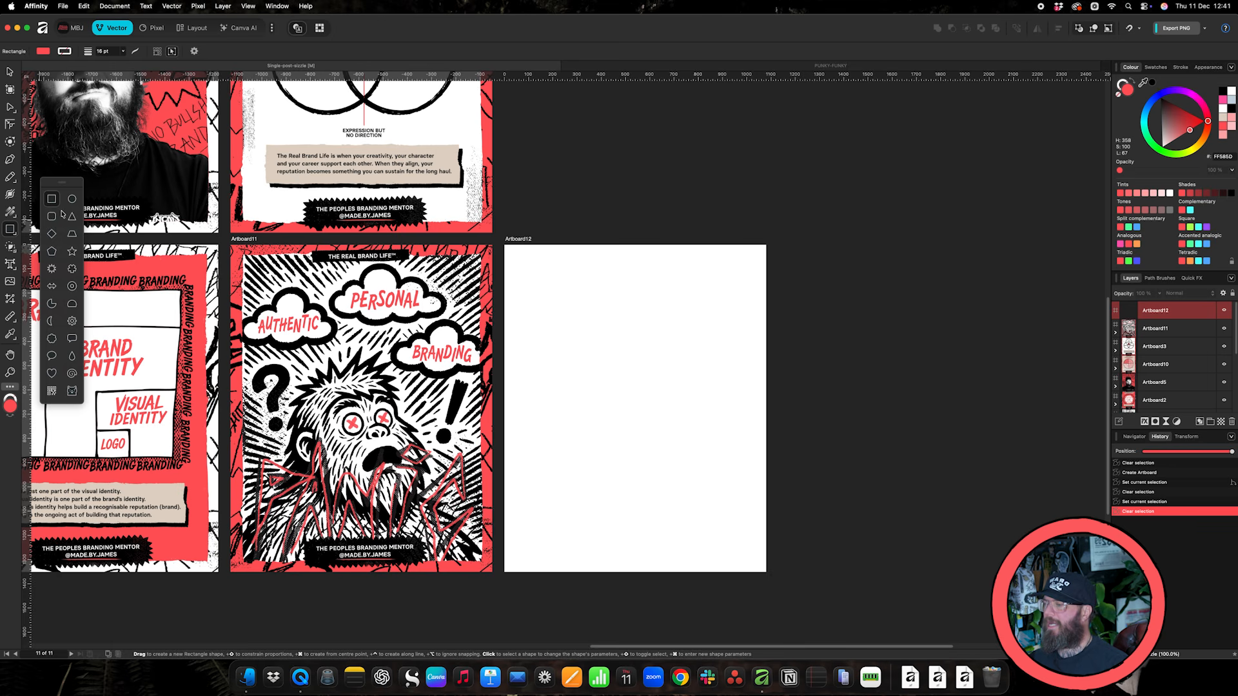
{"action": "left_click_drag", "start_coordinate": [766, 574], "coordinate": [503, 244]}
{"action": "left_click", "coordinate": [10, 72]}
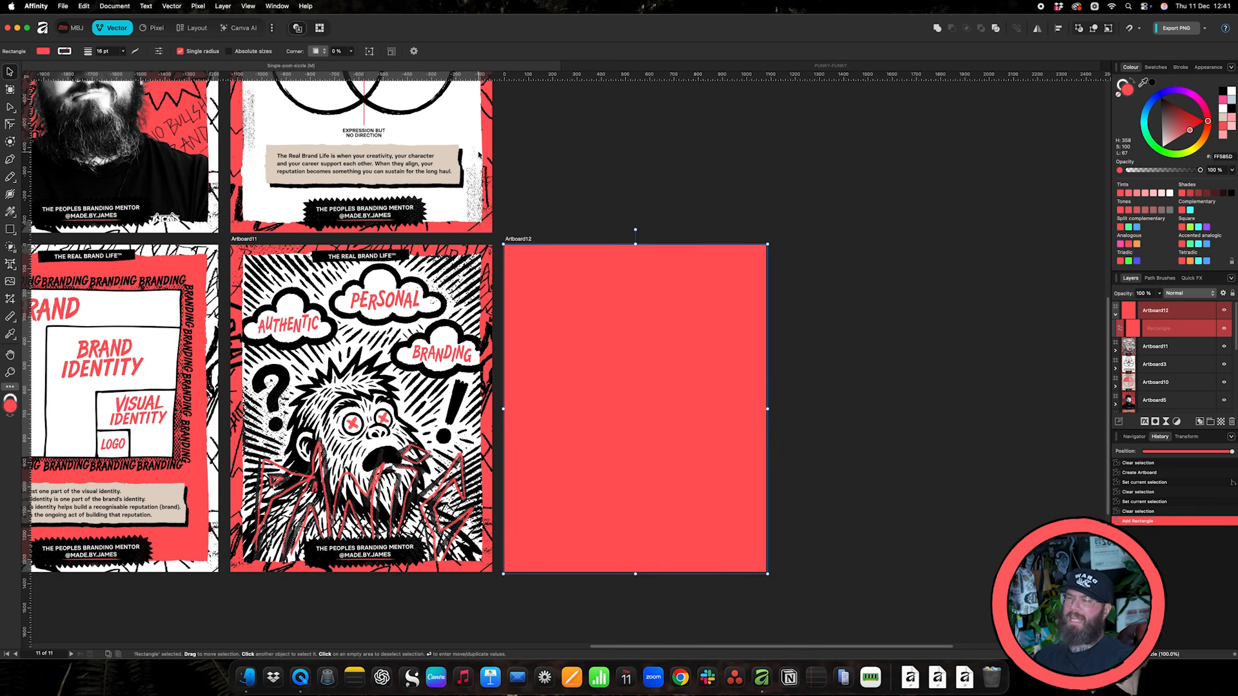
{"action": "left_click", "coordinate": [588, 208]}
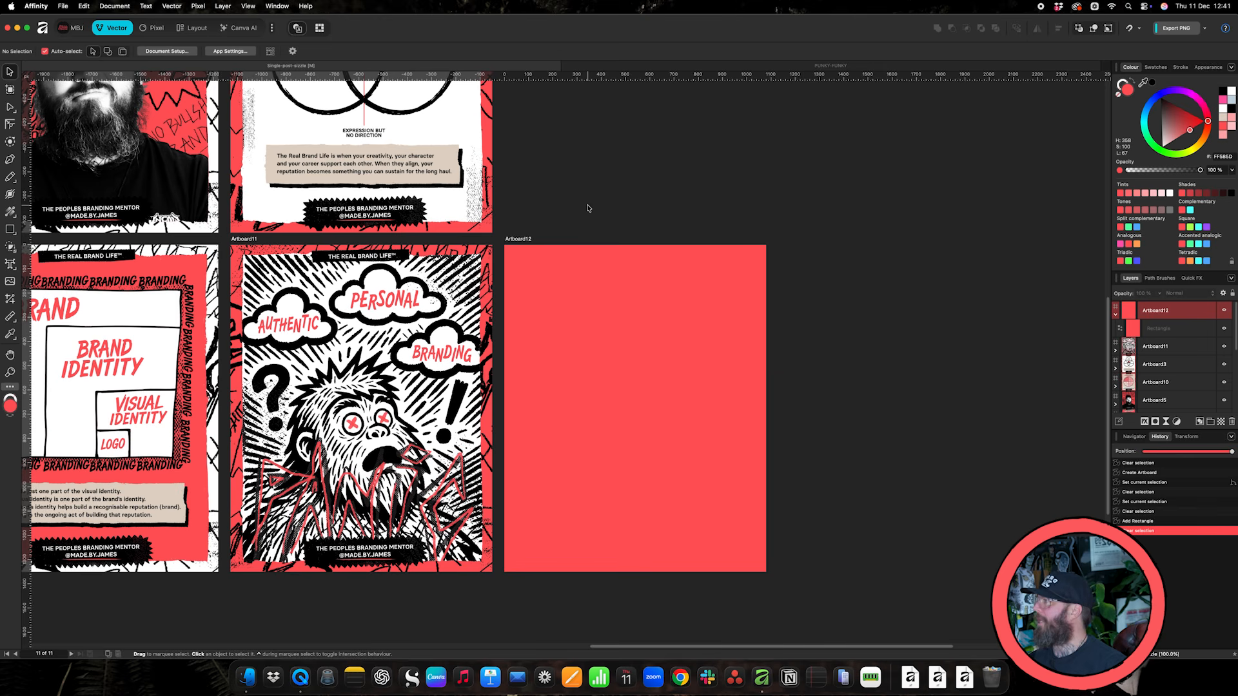
Draw a wavy black curve with the Pen tool down the left part of Artboard12, extending past its upper and lower edges
{"action": "left_click", "coordinate": [10, 159]}
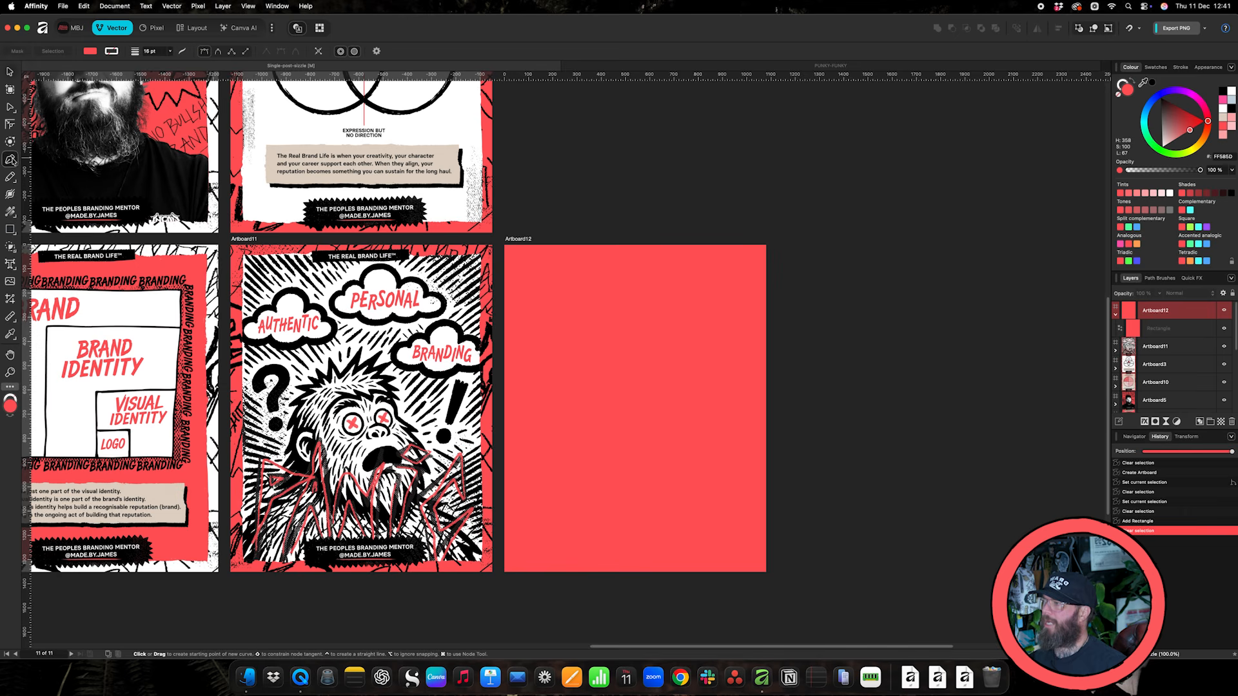
{"action": "left_click", "coordinate": [551, 240]}
{"action": "left_click_drag", "start_coordinate": [576, 320], "coordinate": [543, 373]}
{"action": "left_click_drag", "start_coordinate": [579, 467], "coordinate": [642, 526]}
{"action": "left_click_drag", "start_coordinate": [554, 606], "coordinate": [502, 622]}
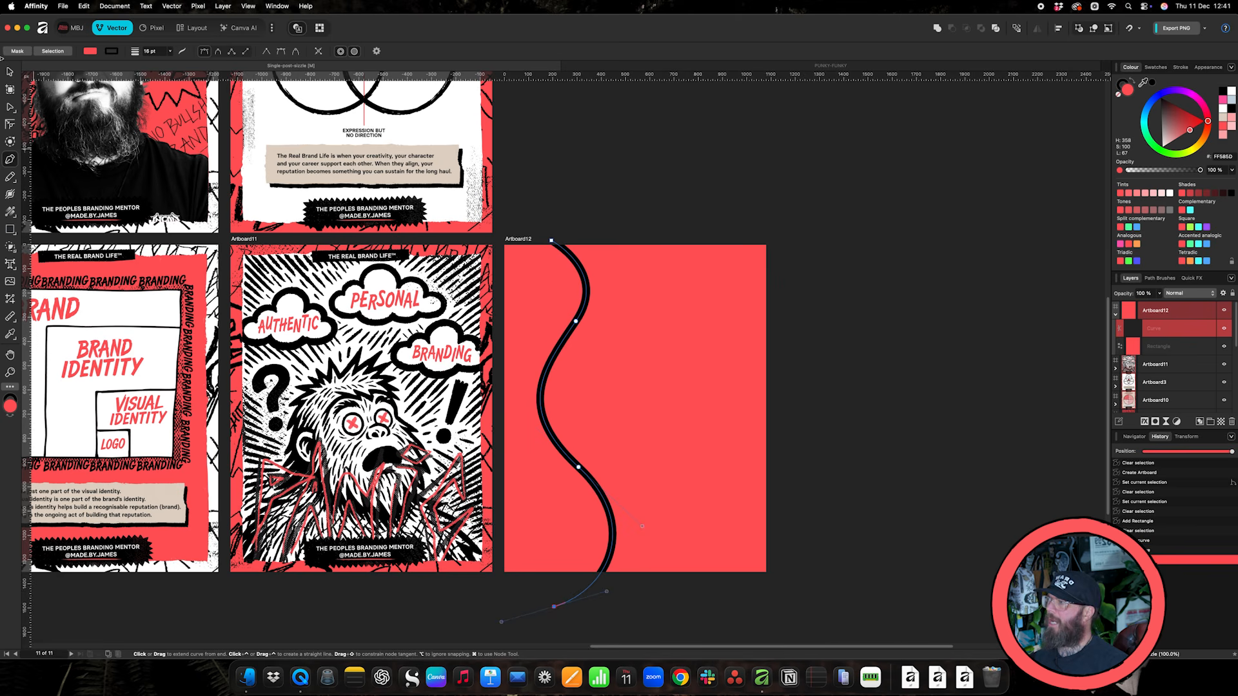
Move the wavy curve slightly upward and closer to Artboard12's left edge
{"action": "left_click", "coordinate": [11, 72]}
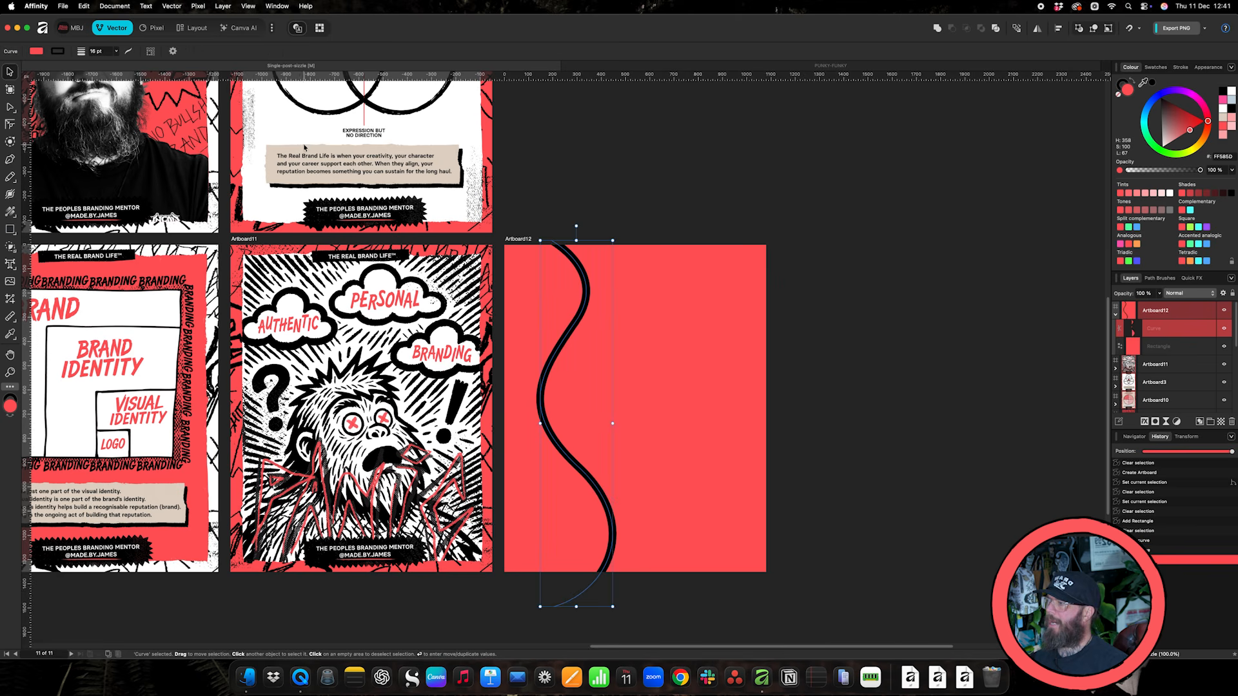
{"action": "left_click", "coordinate": [565, 254]}
{"action": "left_click_drag", "start_coordinate": [565, 255], "coordinate": [562, 257]}
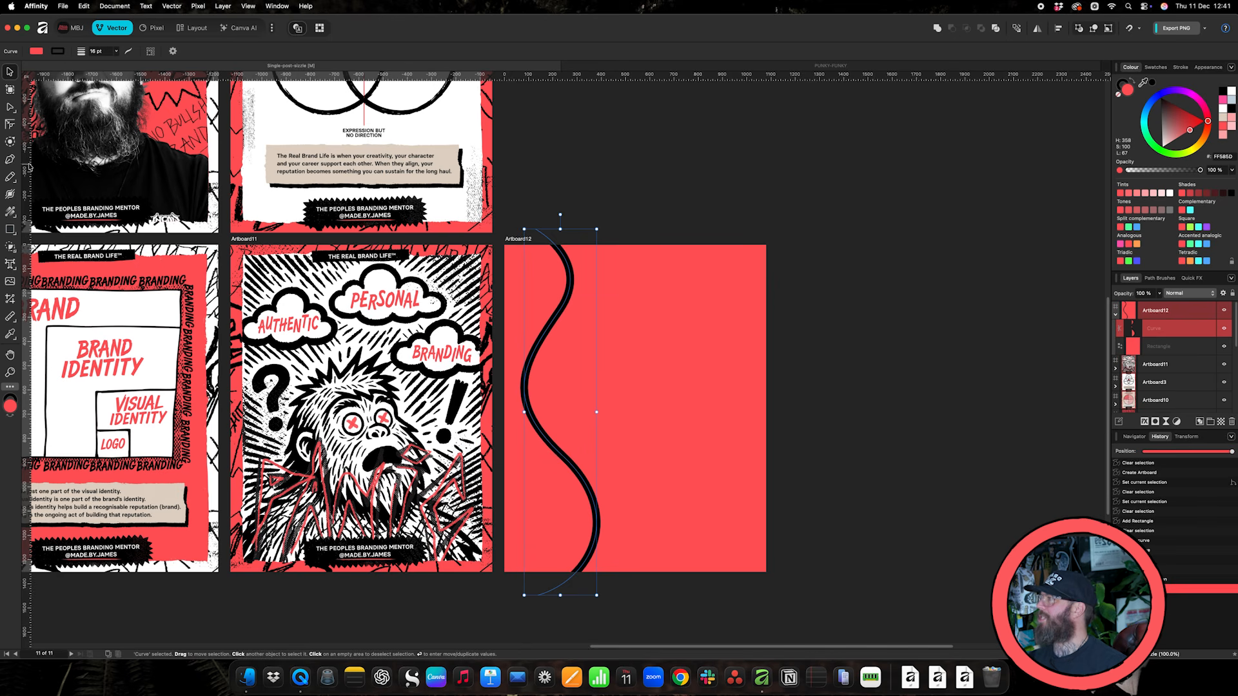
Vary the curve's thickness with the Stroke Width tool, widening it at the upper bend, the middle and the lower bend
{"action": "left_click", "coordinate": [11, 194]}
{"action": "left_click", "coordinate": [11, 195]}
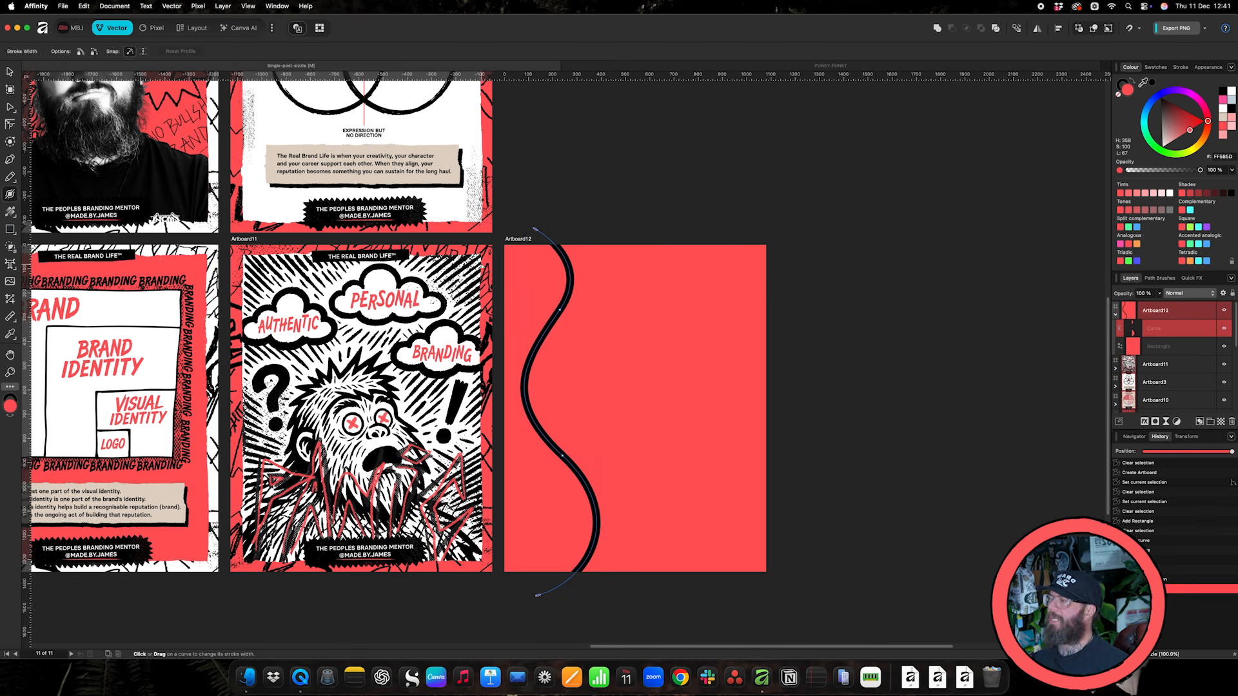
{"action": "left_click", "coordinate": [567, 273]}
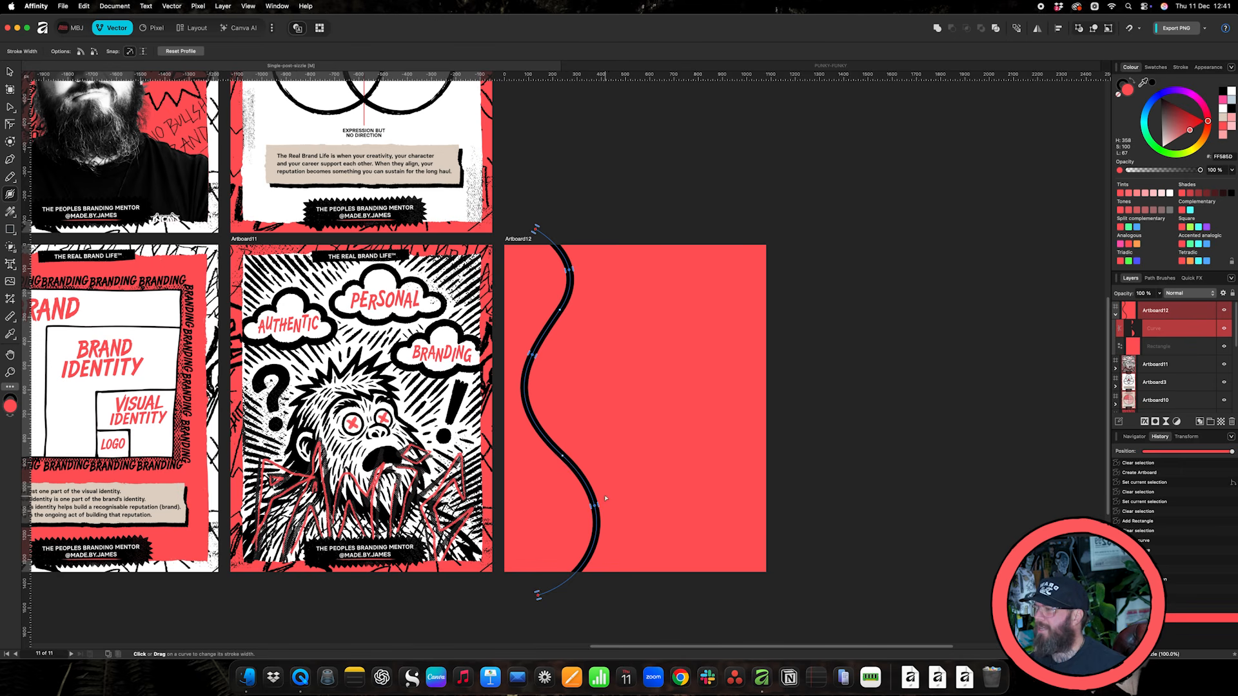
{"action": "left_click_drag", "start_coordinate": [597, 506], "coordinate": [601, 506]}
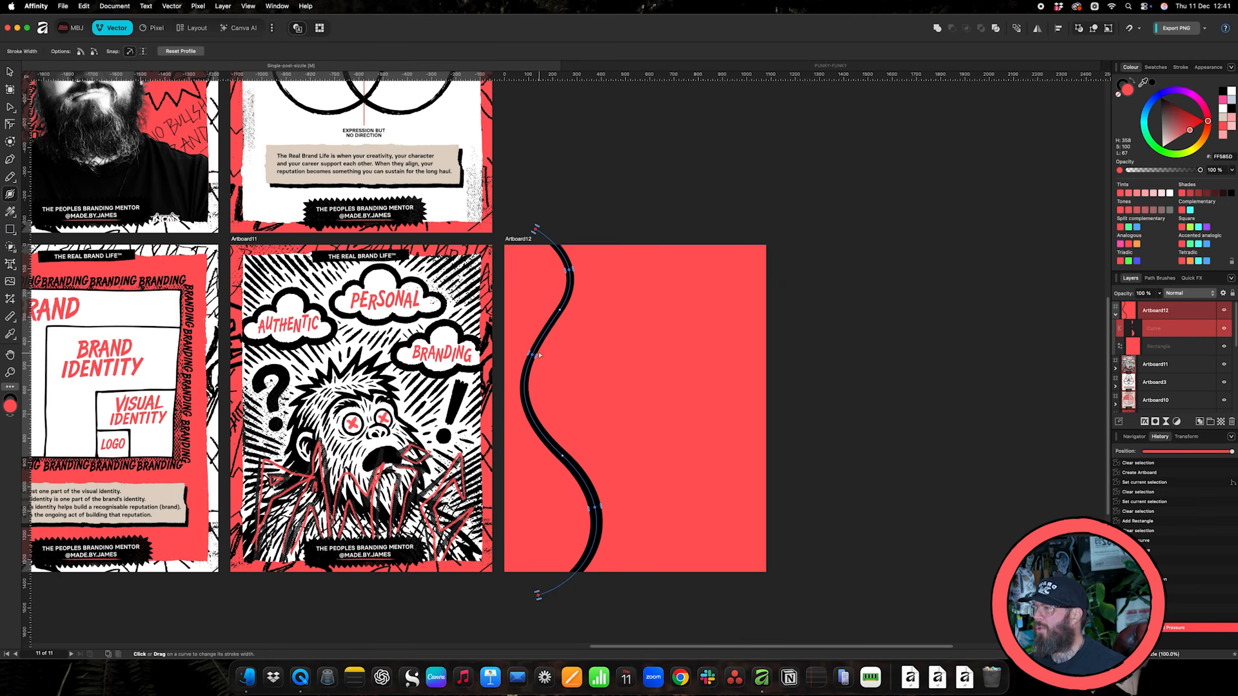
{"action": "left_click_drag", "start_coordinate": [536, 357], "coordinate": [536, 358]}
{"action": "left_click", "coordinate": [565, 270]}
{"action": "left_click_drag", "start_coordinate": [565, 271], "coordinate": [575, 272]}
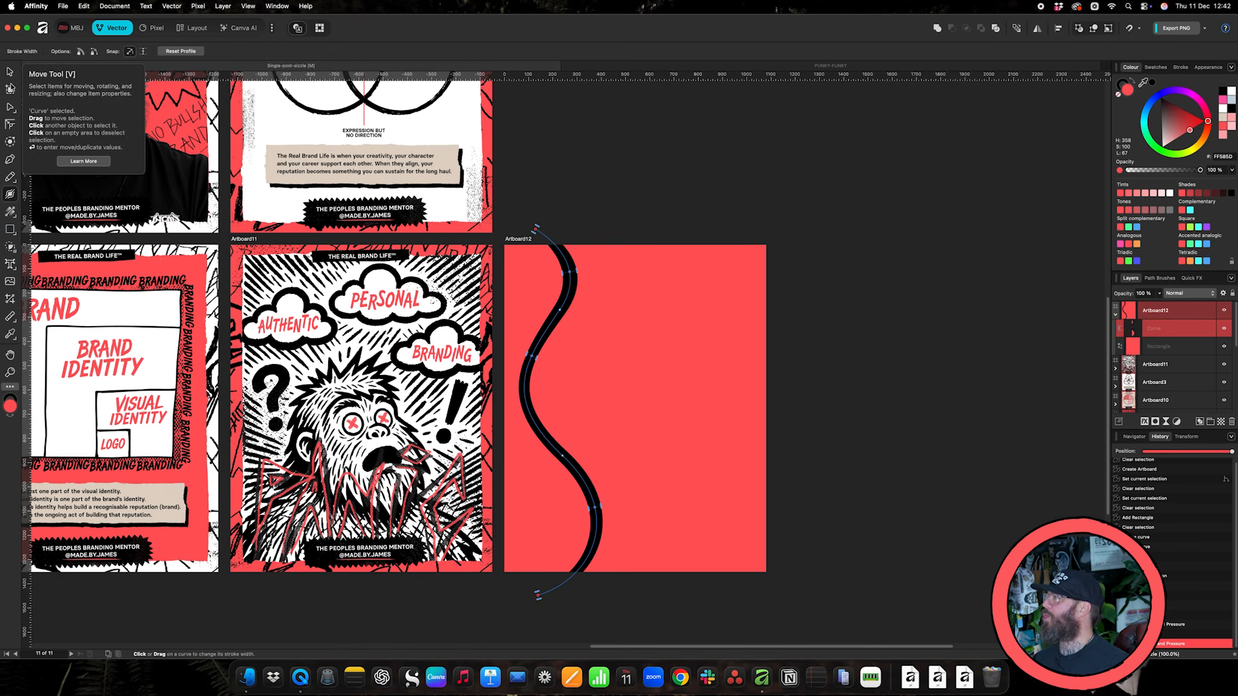
{"action": "left_click", "coordinate": [9, 72]}
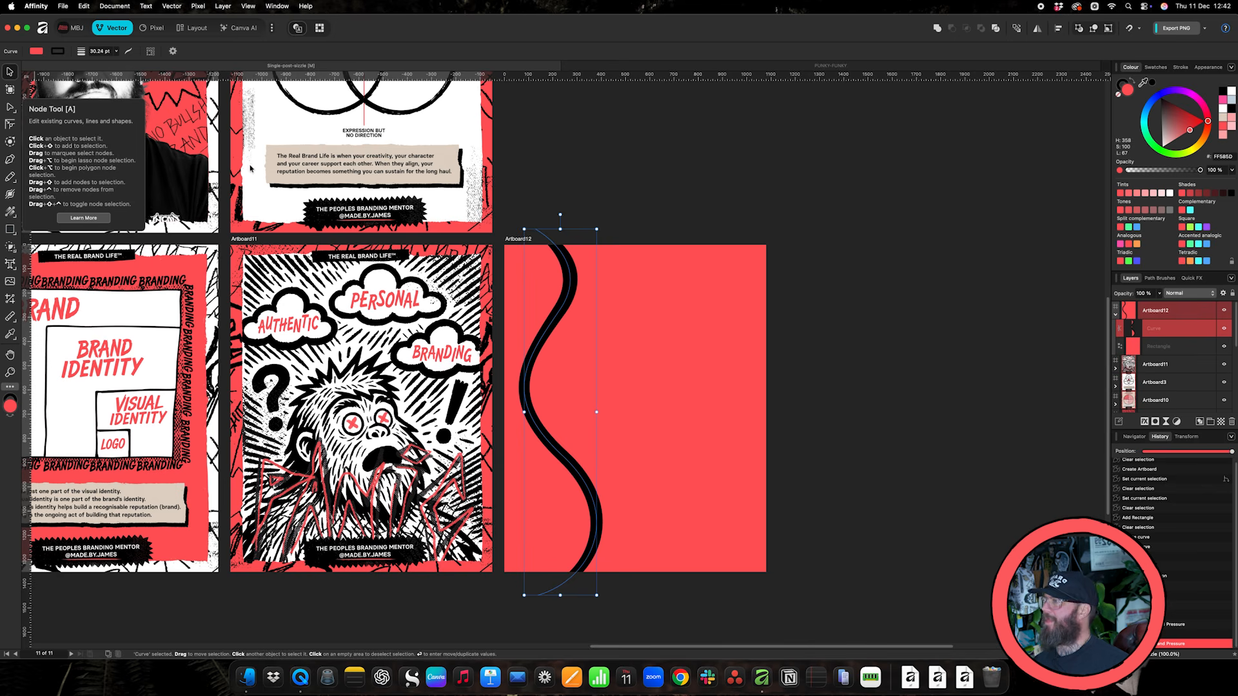
Select the wavy curve on Artboard12 and swap its fill and stroke colours back and forth
{"action": "left_click", "coordinate": [587, 292]}
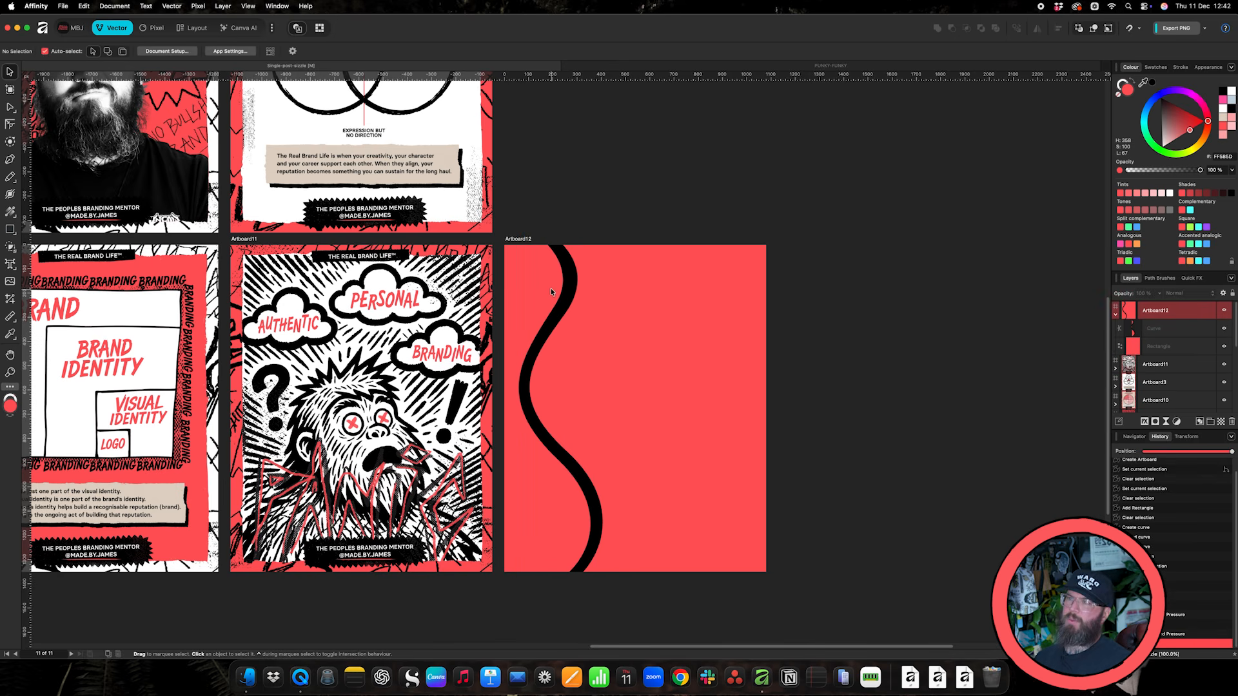
{"action": "left_click", "coordinate": [573, 291]}
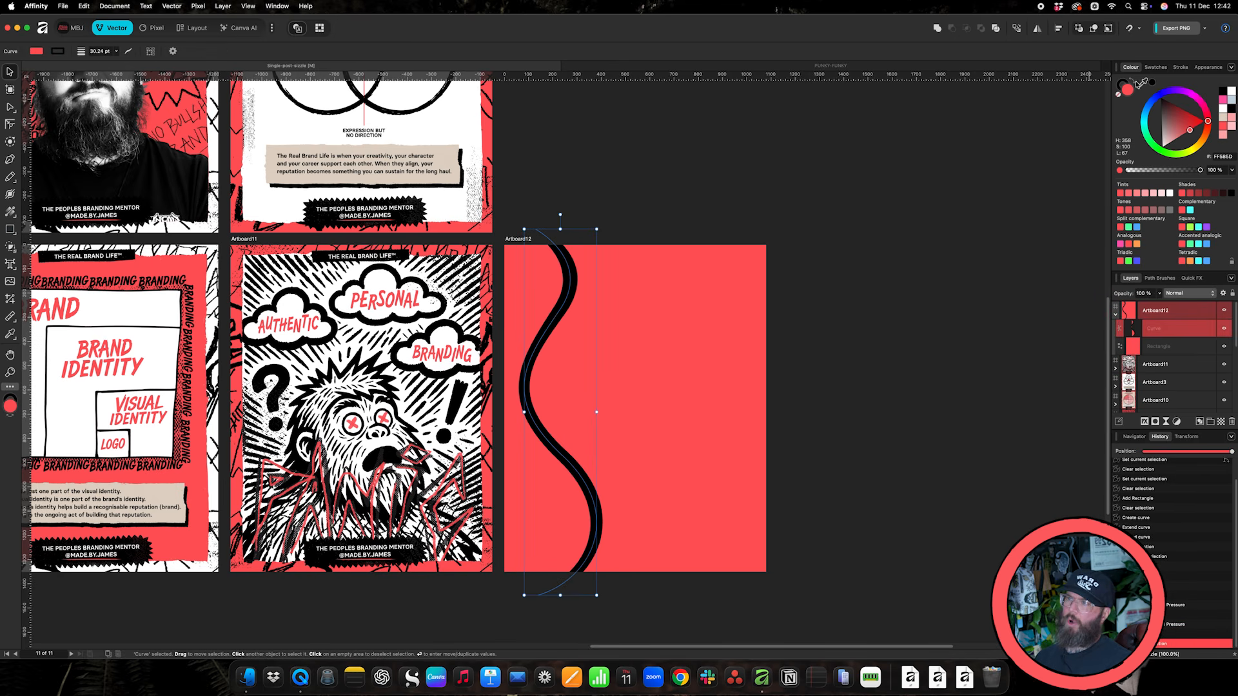
{"action": "left_click", "coordinate": [1133, 83]}
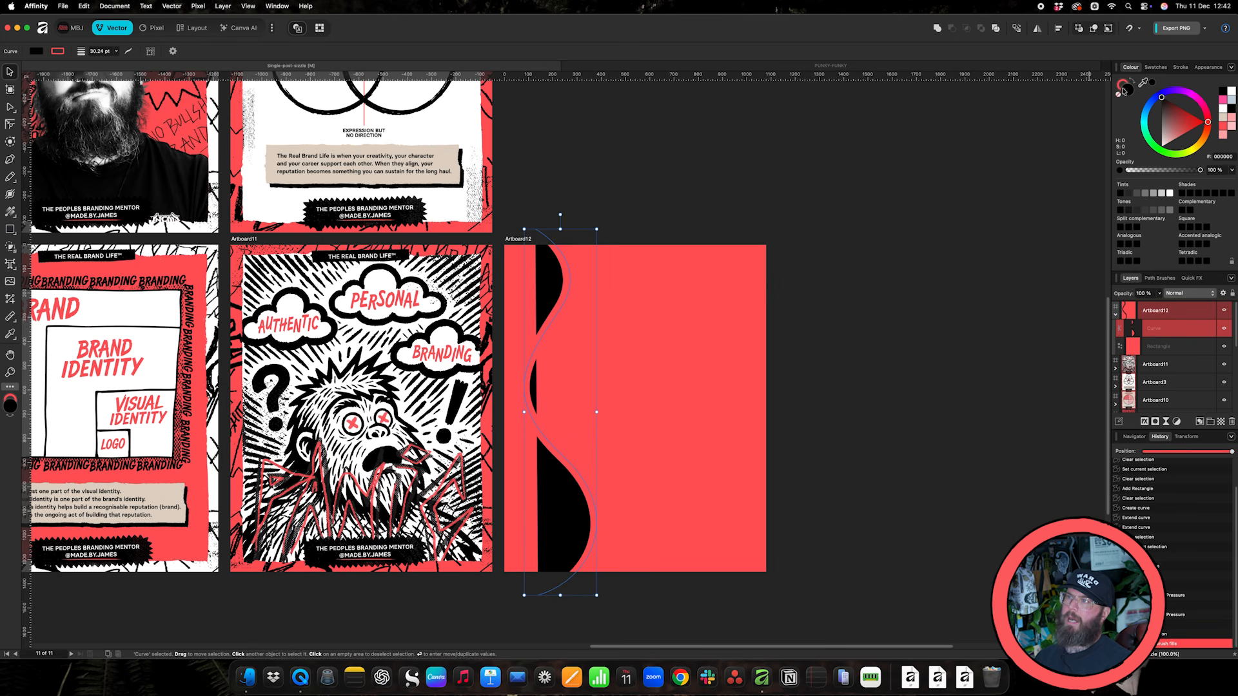
{"action": "left_click", "coordinate": [1133, 83]}
{"action": "left_click", "coordinate": [1132, 83]}
{"action": "left_click", "coordinate": [1133, 83]}
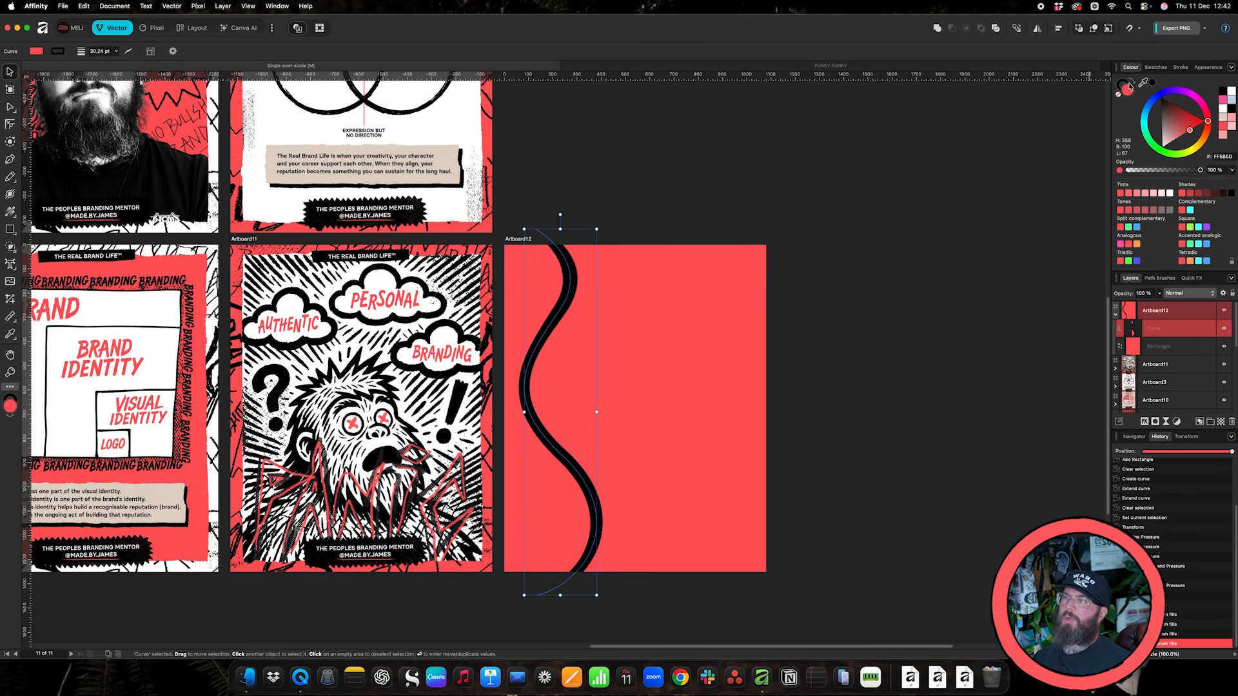
Remove the wavy curve's fill and recolour its stroke light blue, trying a blue fill and clearing it again
{"action": "left_click", "coordinate": [1120, 94]}
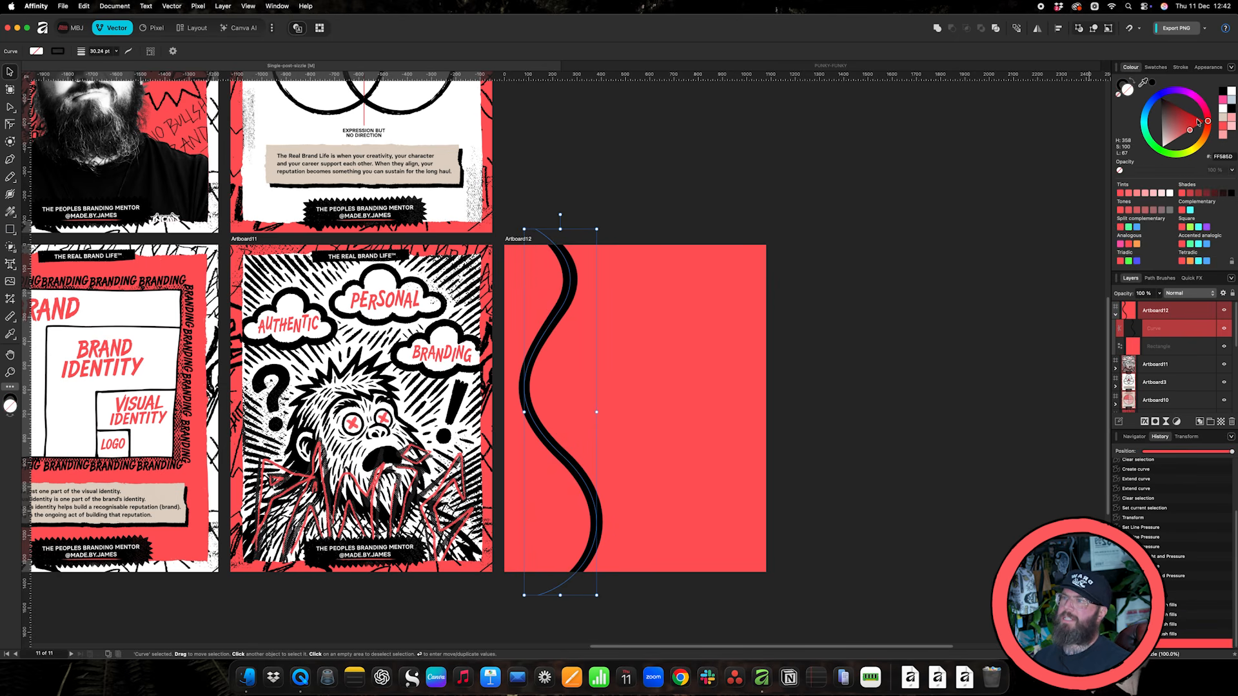
{"action": "left_click_drag", "start_coordinate": [1208, 123], "coordinate": [1144, 112]}
{"action": "left_click", "coordinate": [1133, 83]}
{"action": "left_click", "coordinate": [1120, 94]}
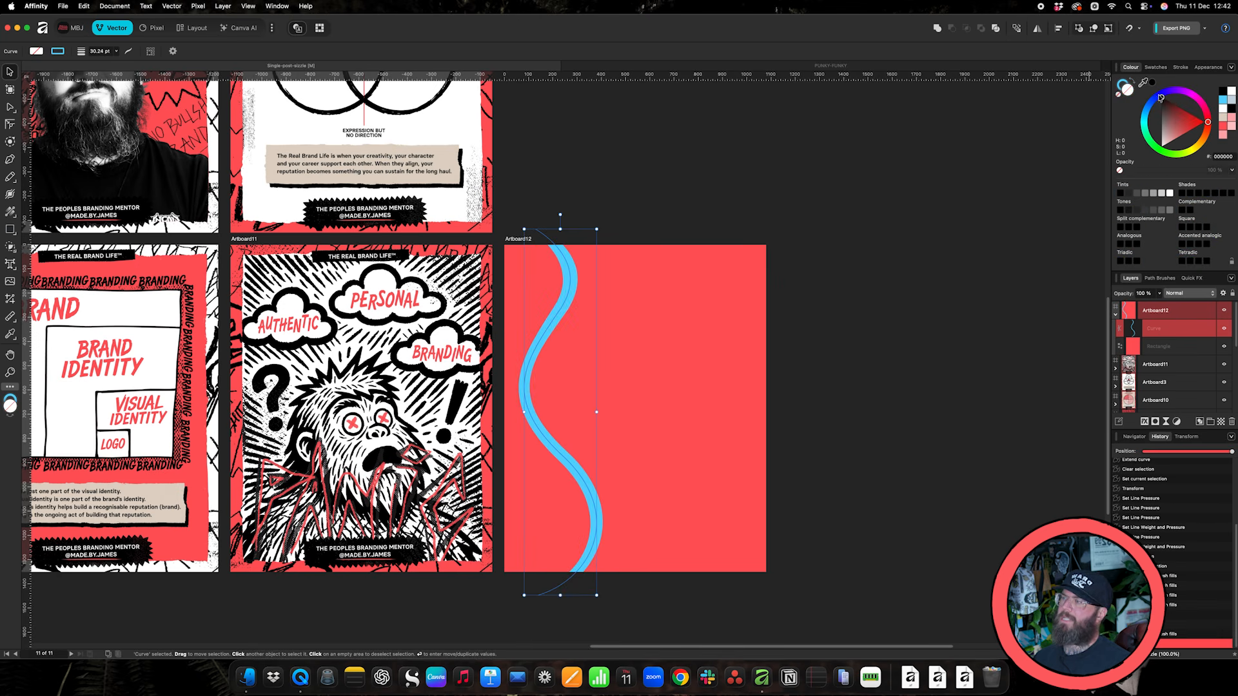
{"action": "left_click_drag", "start_coordinate": [1207, 123], "coordinate": [1149, 106]}
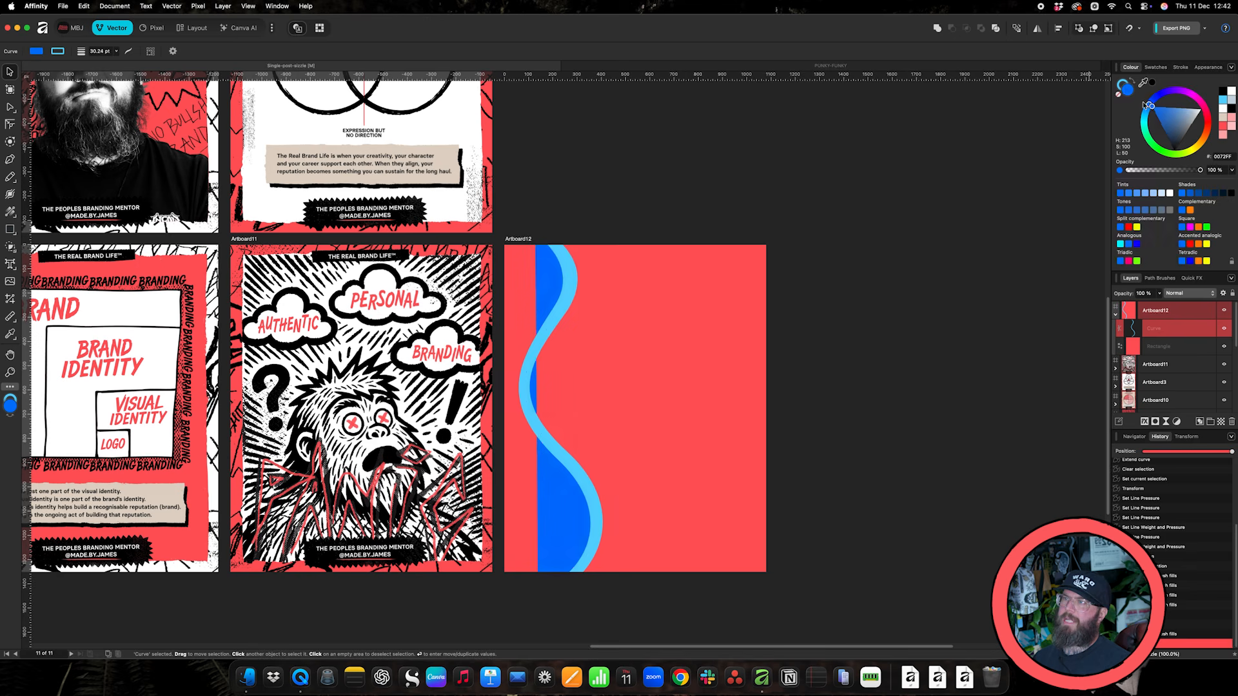
{"action": "left_click", "coordinate": [1120, 94]}
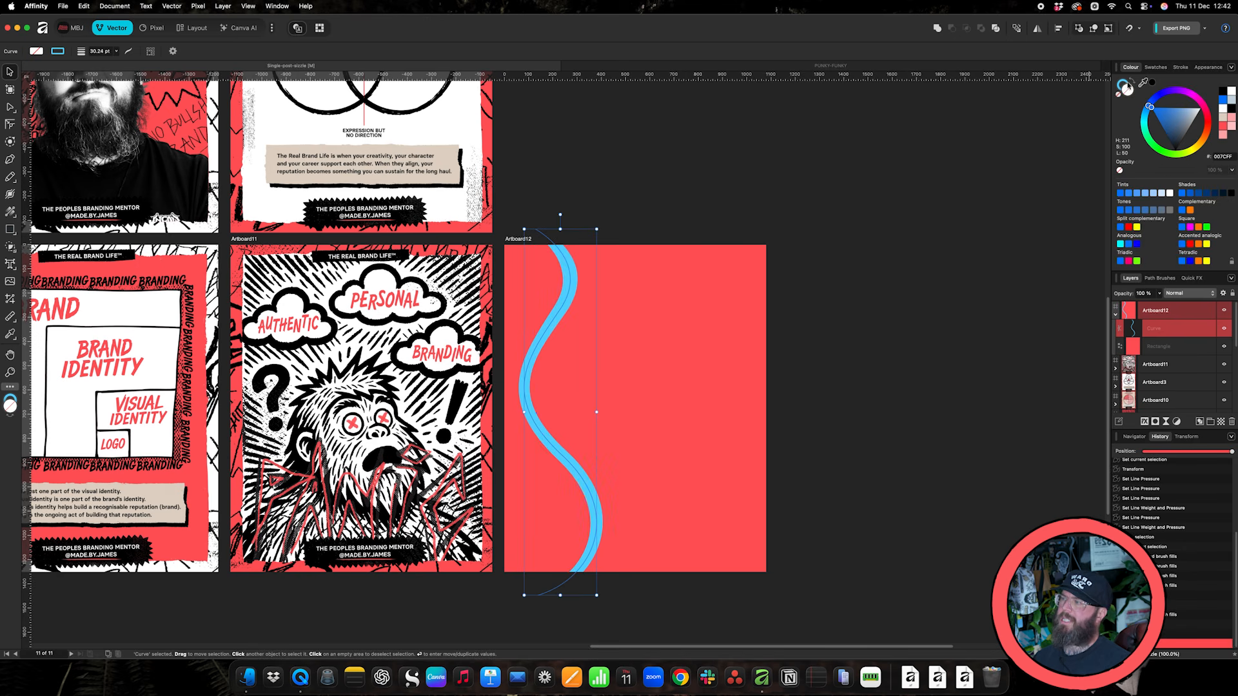
Try beige and other swatch and harmony colours on the wavy curve's stroke, set it to black (000000), and deselect the curve
{"action": "left_click", "coordinate": [1125, 86]}
{"action": "left_click", "coordinate": [1220, 117]}
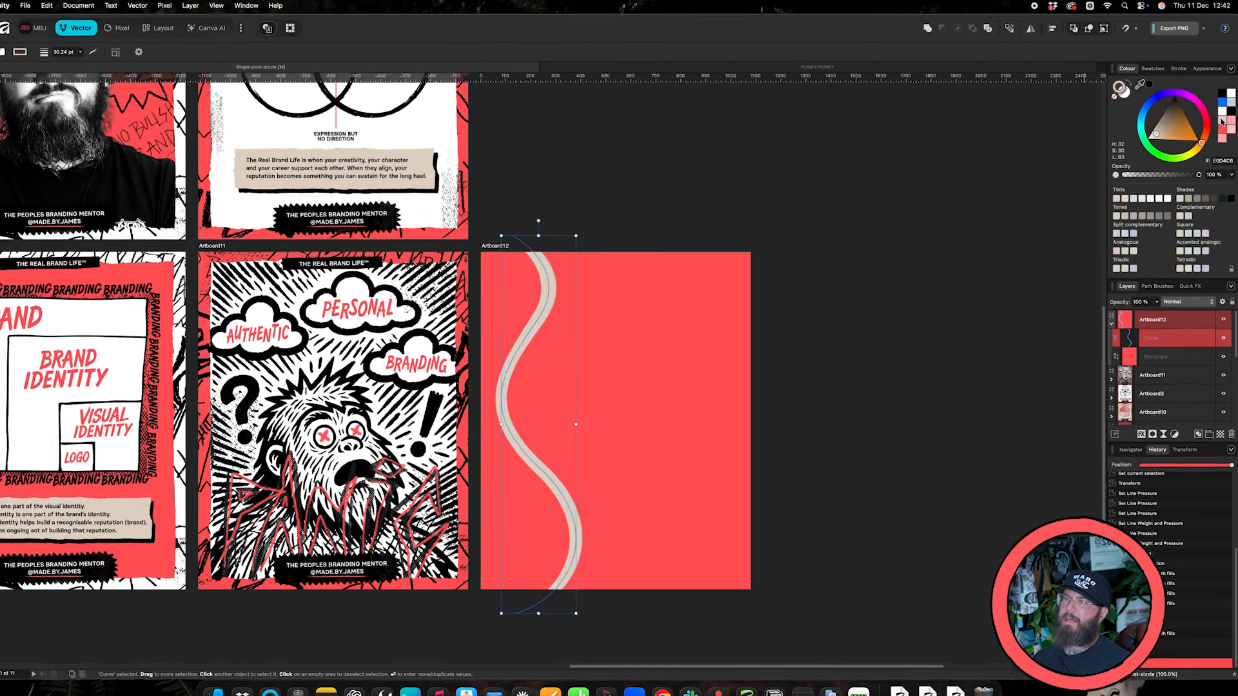
{"action": "left_click", "coordinate": [1231, 125]}
{"action": "left_click", "coordinate": [1200, 251]}
{"action": "left_click", "coordinate": [1202, 270]}
{"action": "left_click", "coordinate": [1198, 226]}
{"action": "left_click", "coordinate": [1216, 196]}
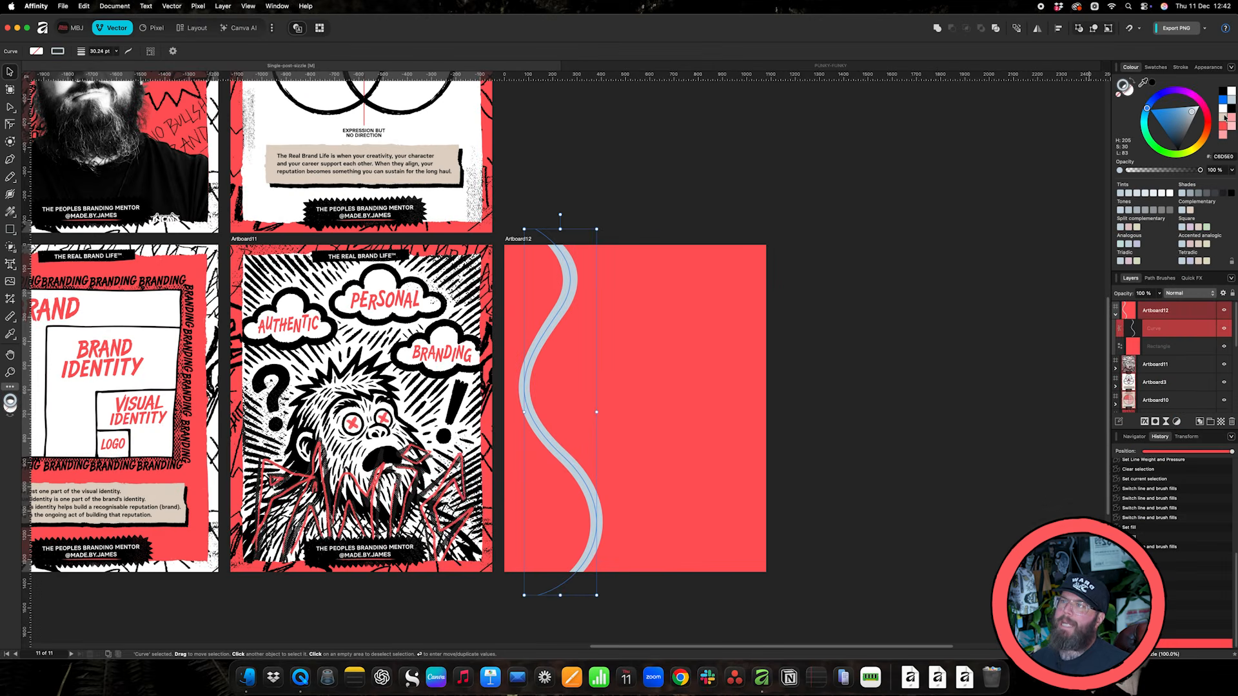
{"action": "left_click", "coordinate": [1221, 93]}
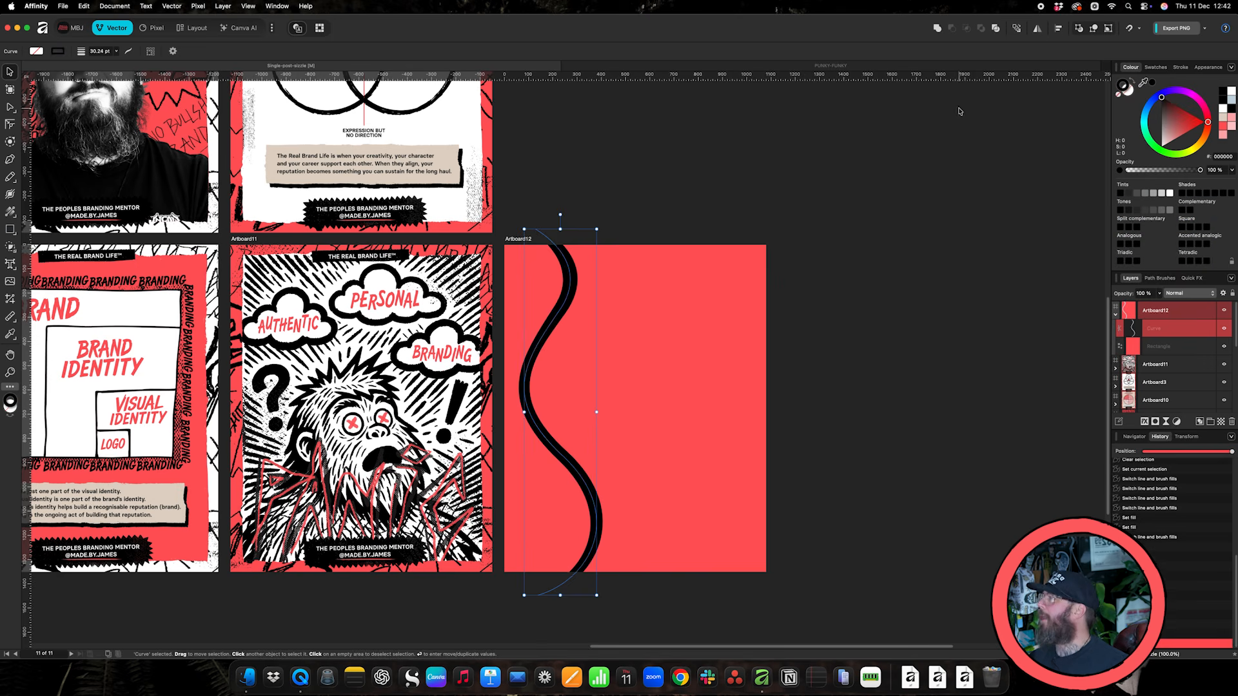
{"action": "left_click", "coordinate": [728, 227]}
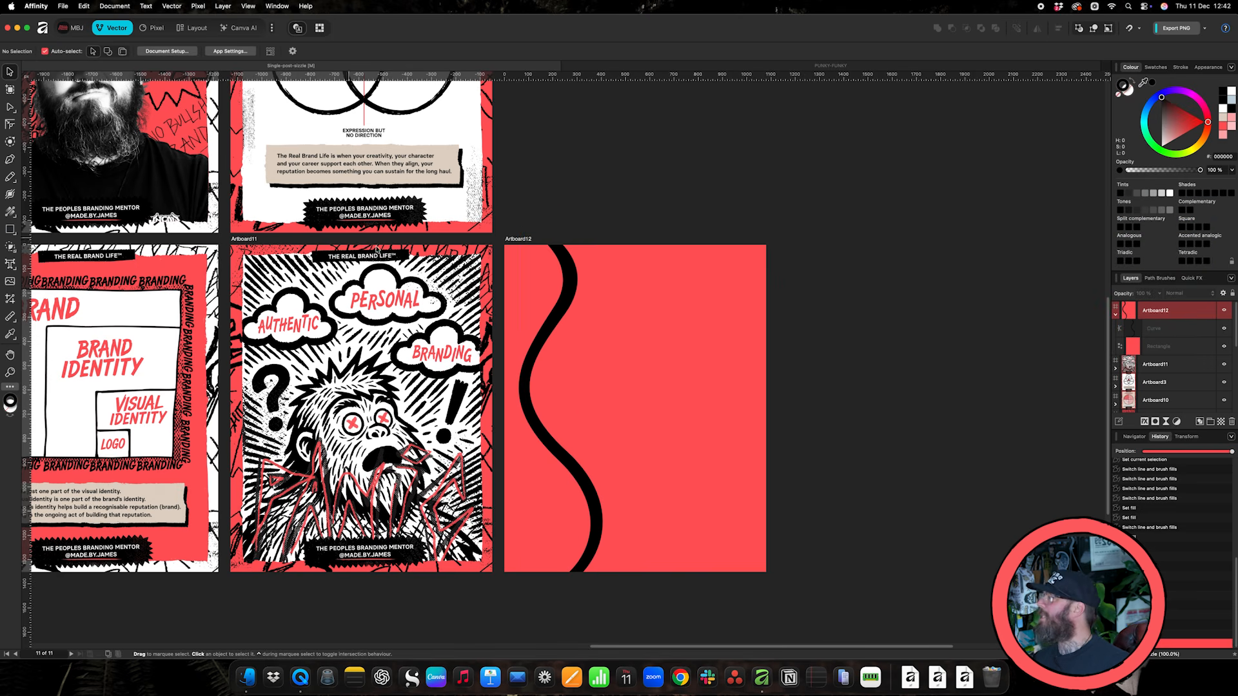
Draw a jagged freehand line with the Pencil tool down the right part of Artboard12 and recolour it beige
{"action": "left_click", "coordinate": [10, 179]}
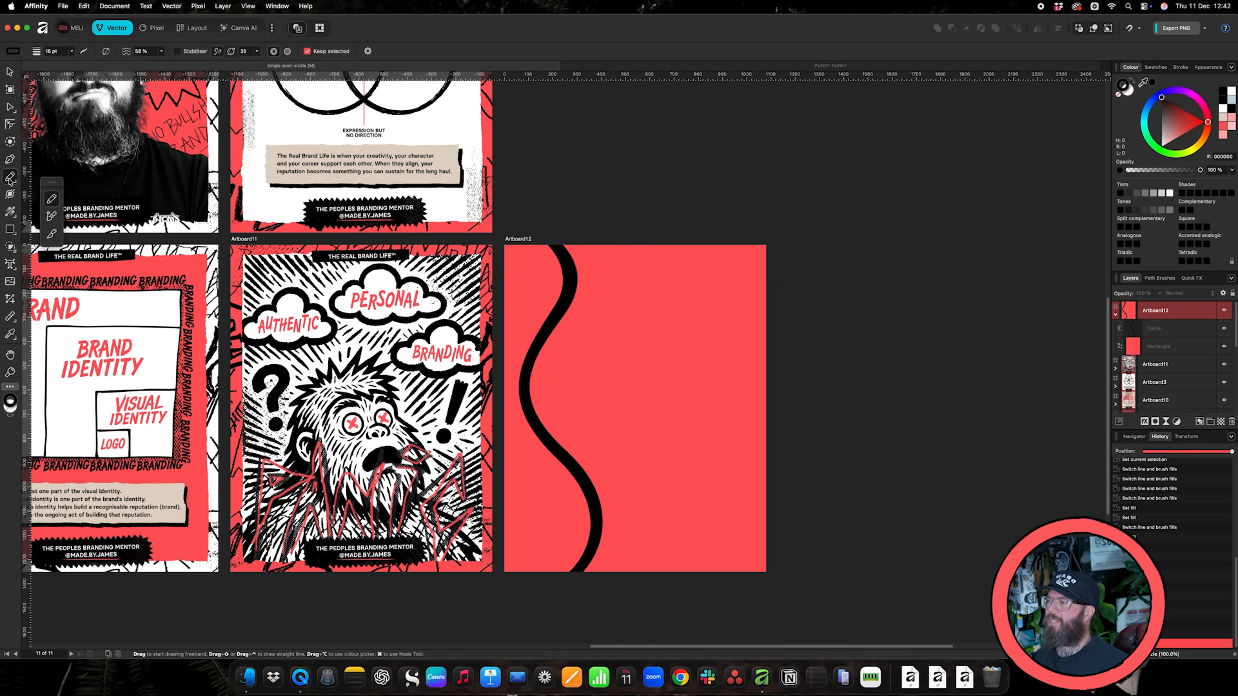
{"action": "mouse_move", "coordinate": [715, 230]}
{"action": "left_mouse_down"}
{"action": "mouse_move", "coordinate": [702, 307]}
{"action": "mouse_move", "coordinate": [760, 350]}
{"action": "mouse_move", "coordinate": [678, 400]}
{"action": "mouse_move", "coordinate": [687, 474]}
{"action": "mouse_move", "coordinate": [716, 510]}
{"action": "mouse_move", "coordinate": [680, 567]}
{"action": "mouse_move", "coordinate": [722, 592]}
{"action": "left_mouse_up"}
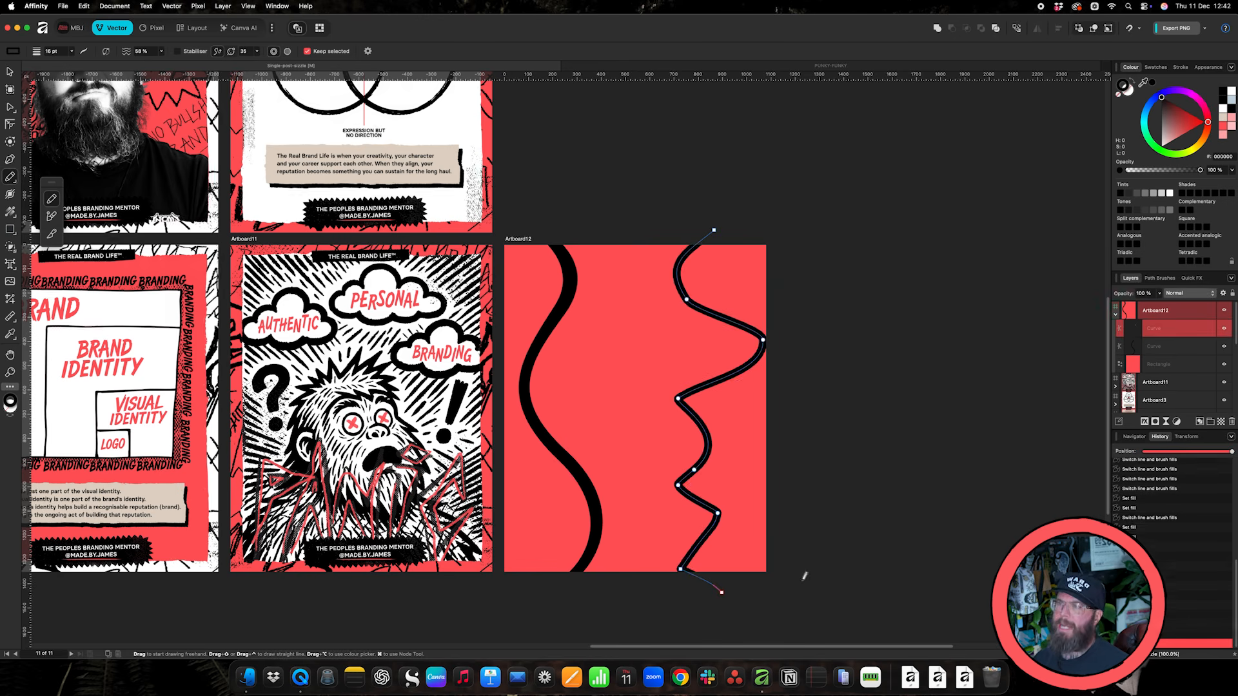
{"action": "key", "text": "shift+x"}
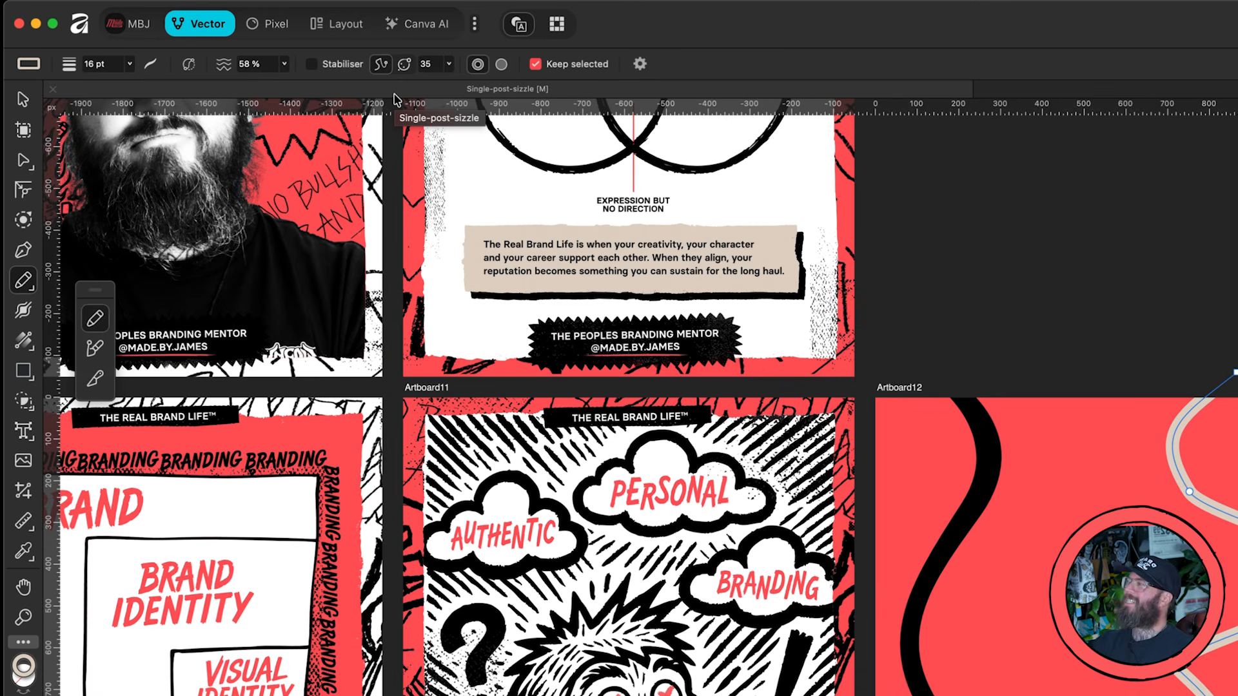
With the Pencil tool's Stabiliser on and a black stroke, draw a smooth looping curve down the middle of Artboard12, past both edges
{"action": "left_click", "coordinate": [312, 65]}
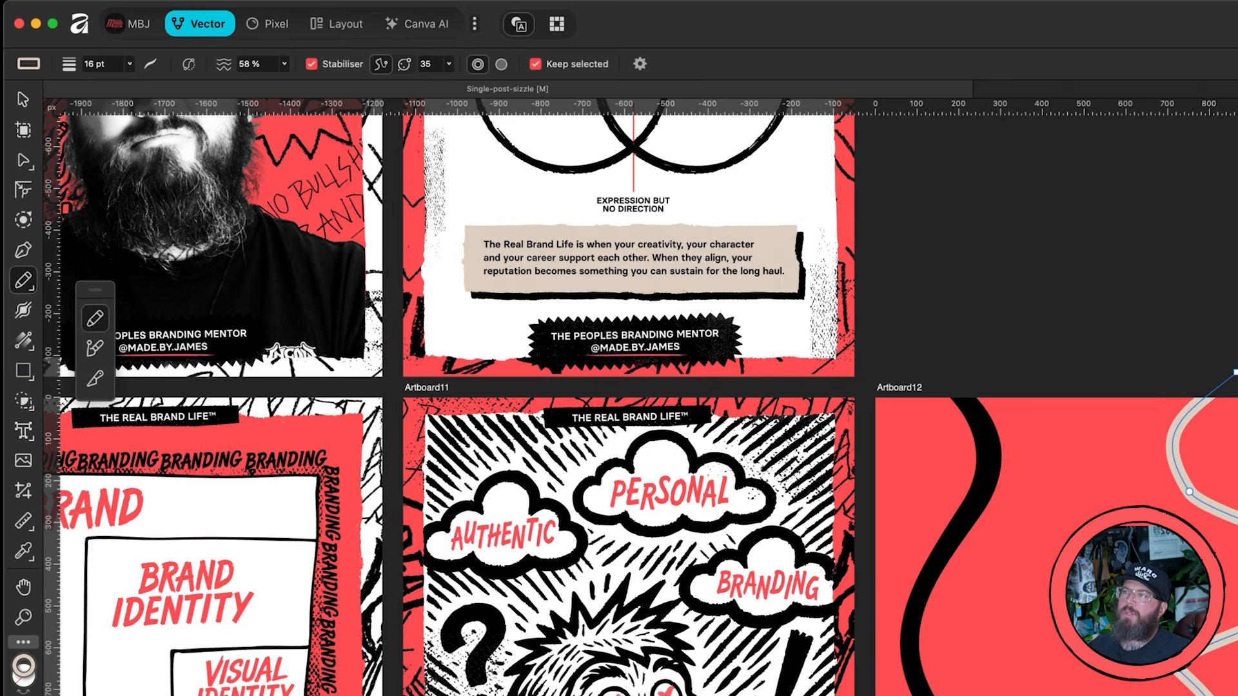
{"action": "key", "text": "shift+x"}
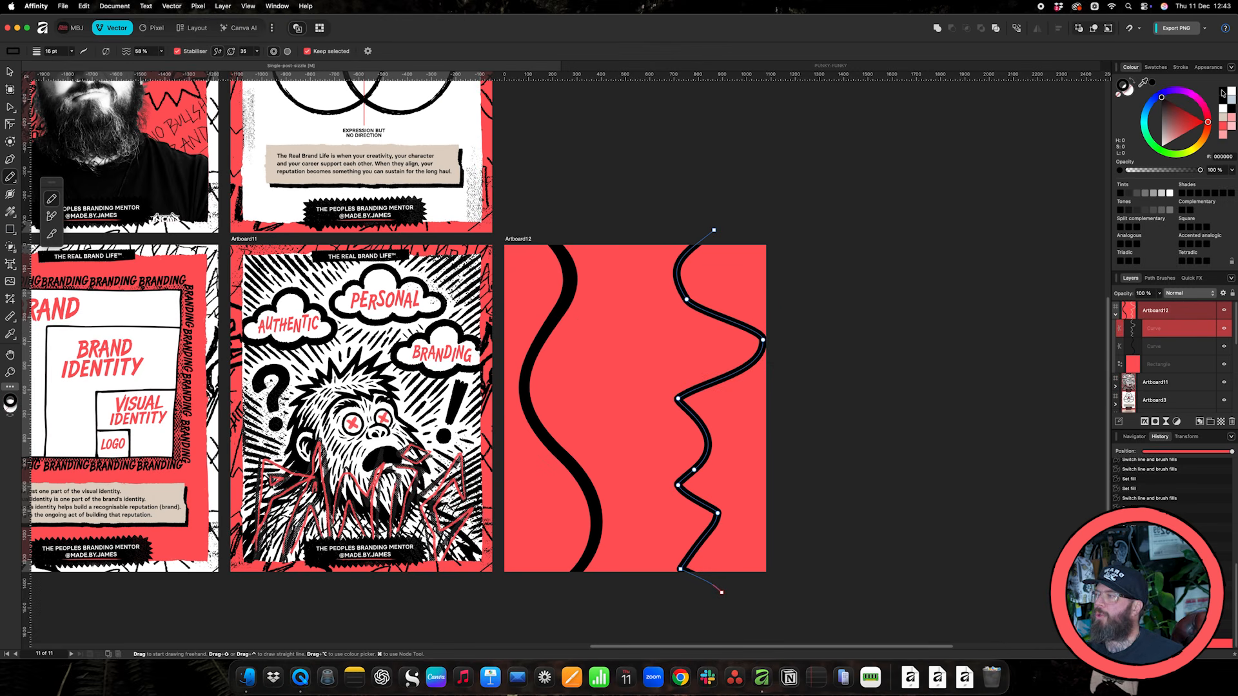
{"action": "mouse_move", "coordinate": [633, 229]}
{"action": "left_mouse_down"}
{"action": "mouse_move", "coordinate": [618, 259]}
{"action": "mouse_move", "coordinate": [647, 316]}
{"action": "mouse_move", "coordinate": [601, 371]}
{"action": "mouse_move", "coordinate": [596, 397]}
{"action": "mouse_move", "coordinate": [644, 440]}
{"action": "left_mouse_up"}
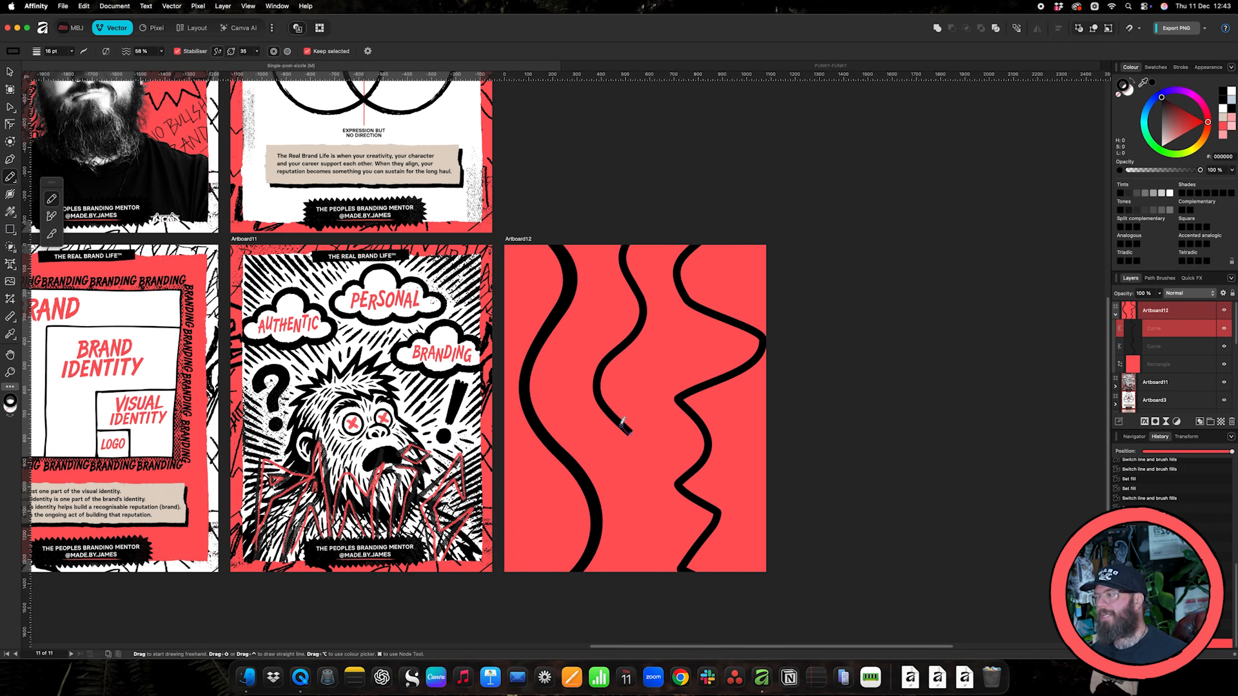
{"action": "mouse_move", "coordinate": [622, 425]}
{"action": "left_mouse_down"}
{"action": "mouse_move", "coordinate": [617, 390]}
{"action": "mouse_move", "coordinate": [634, 363]}
{"action": "mouse_move", "coordinate": [671, 366]}
{"action": "mouse_move", "coordinate": [691, 393]}
{"action": "mouse_move", "coordinate": [681, 428]}
{"action": "mouse_move", "coordinate": [635, 469]}
{"action": "mouse_move", "coordinate": [626, 530]}
{"action": "mouse_move", "coordinate": [647, 599]}
{"action": "left_mouse_up"}
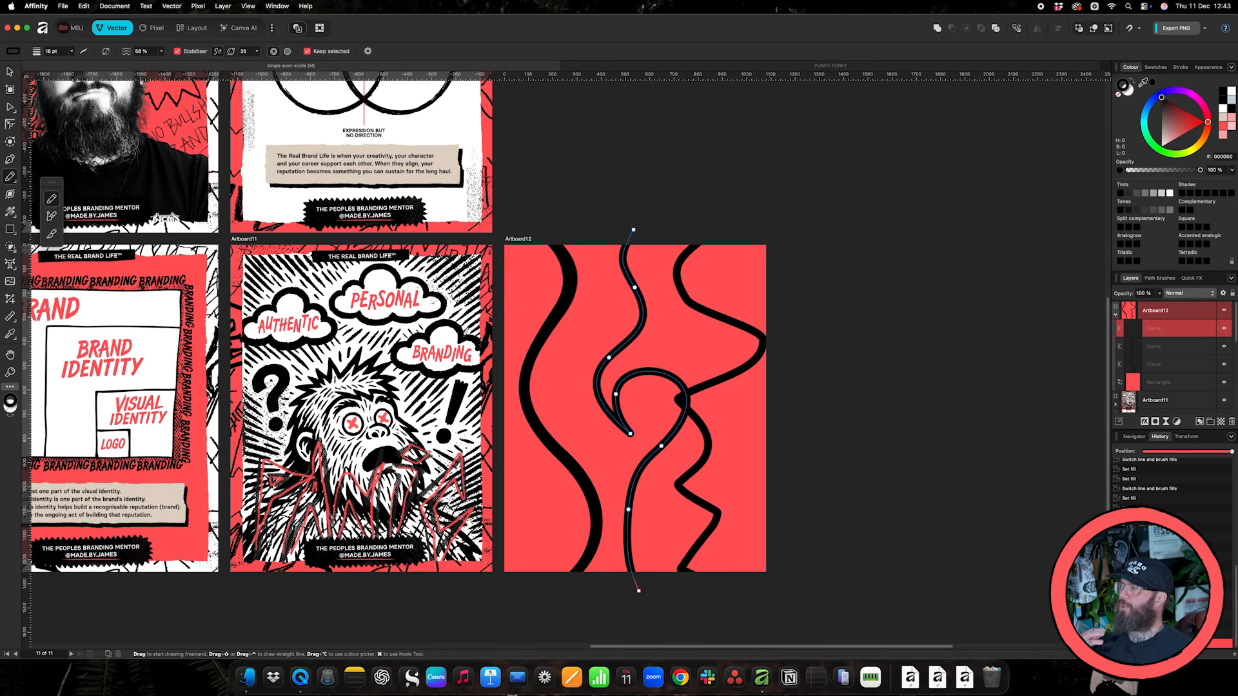
Move the looping curve to the right side of Artboard12 and set its stroke to beige
{"action": "left_click", "coordinate": [10, 70]}
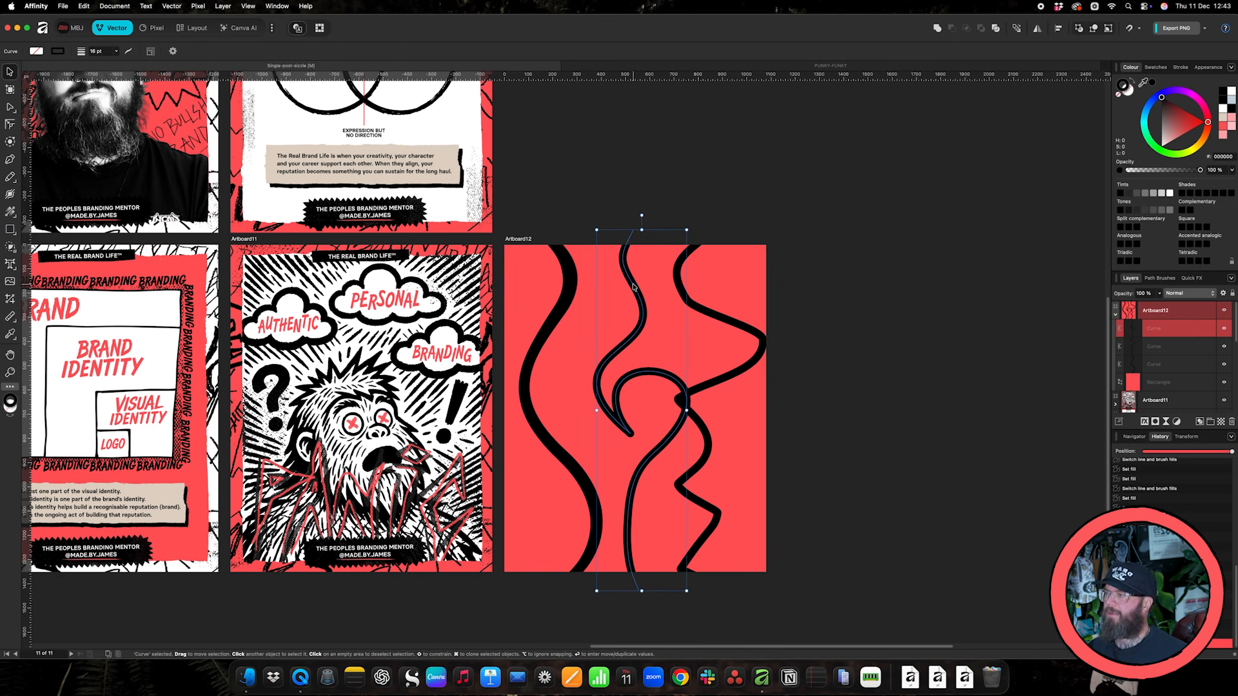
{"action": "left_click_drag", "start_coordinate": [633, 286], "coordinate": [731, 271]}
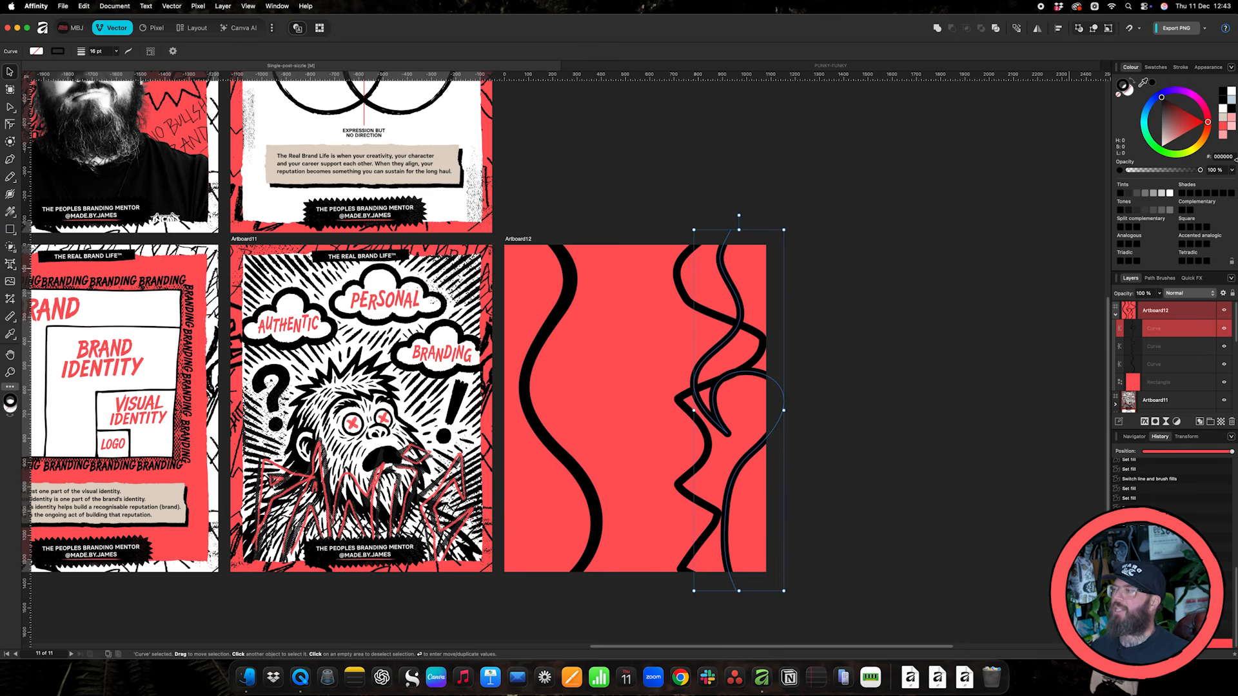
{"action": "left_click", "coordinate": [1226, 119]}
Delete the jagged black line and shift the beige looping curve slightly left so that it fits within Artboard12's width
{"action": "left_click", "coordinate": [684, 295]}
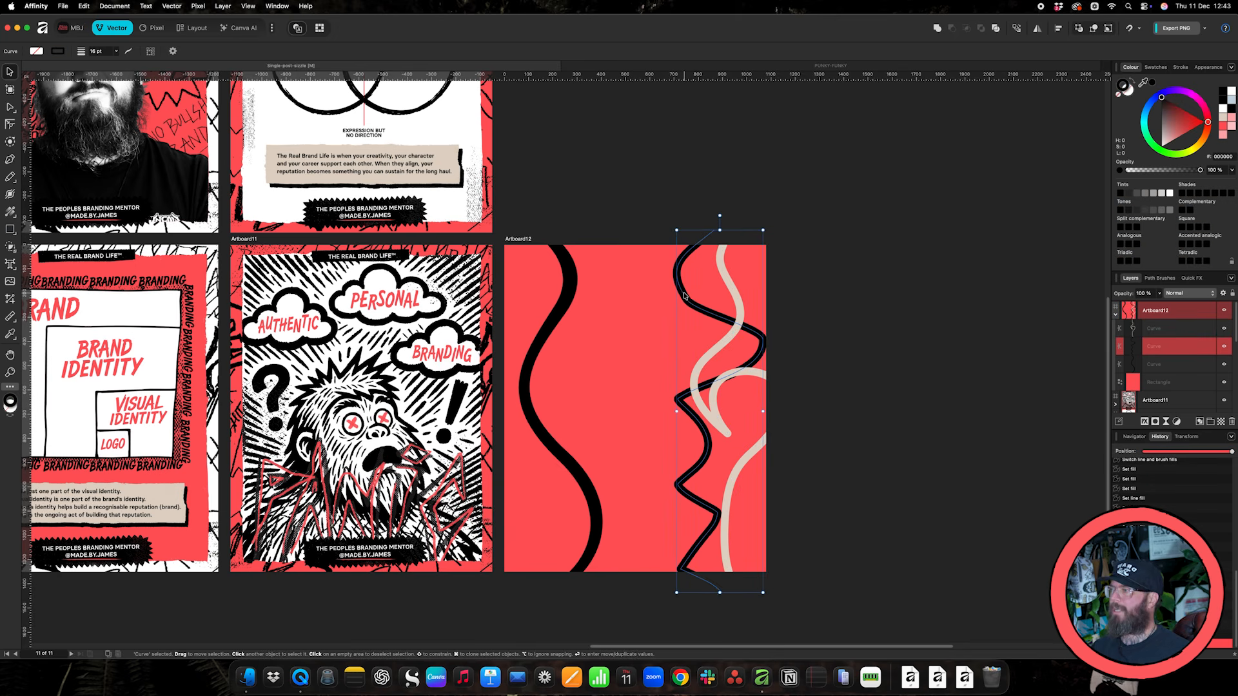
{"action": "key", "text": "Delete"}
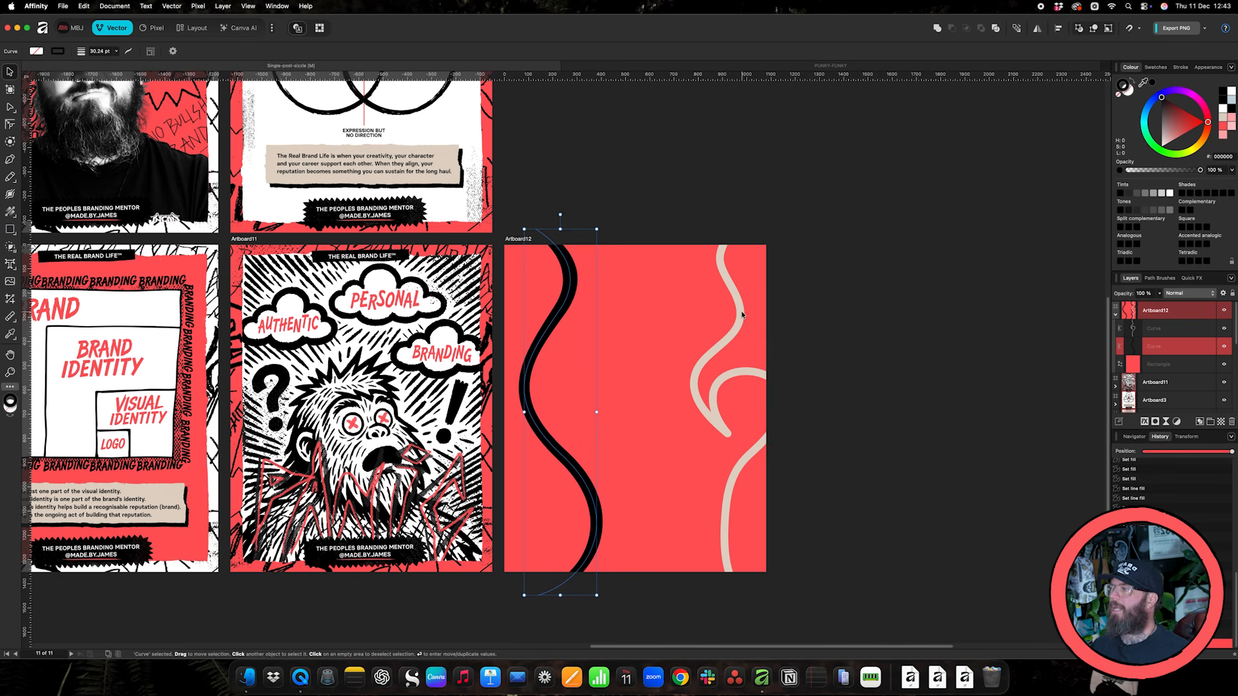
{"action": "left_click", "coordinate": [742, 314]}
{"action": "left_click_drag", "start_coordinate": [742, 314], "coordinate": [716, 314]}
{"action": "left_click", "coordinate": [817, 198]}
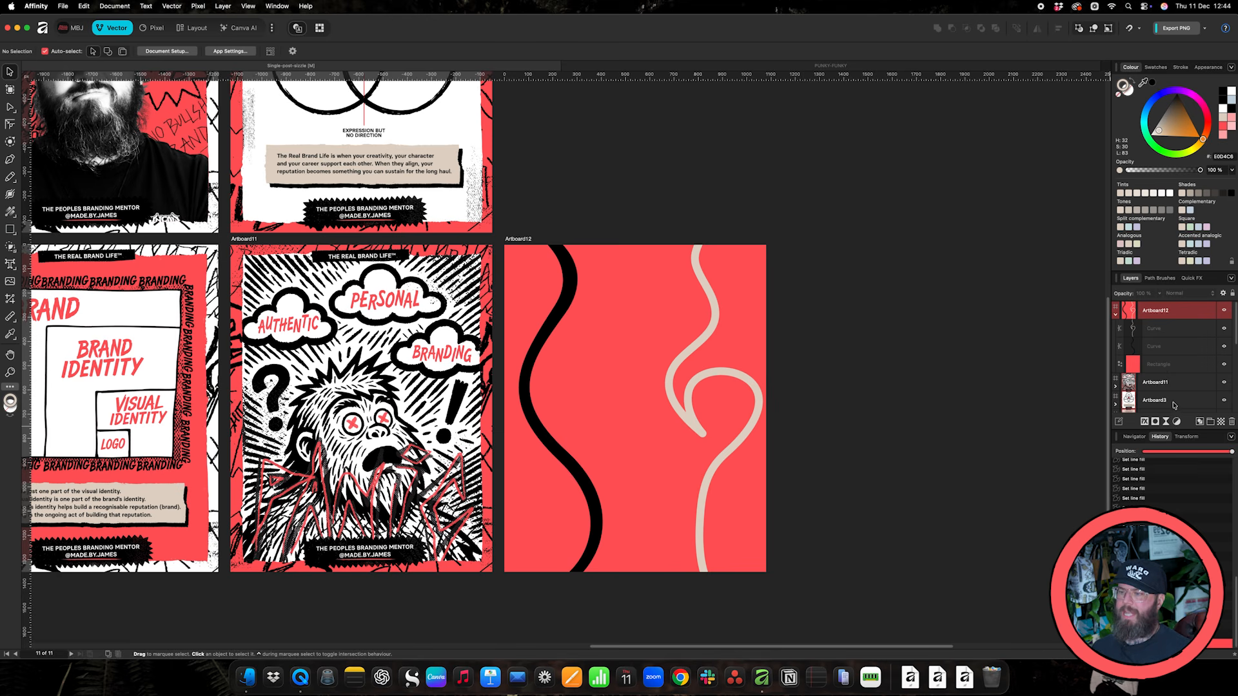
Make the layer list taller and place the mbj-logo-png.jpg asset from the Default asset library on Artboard12
{"action": "scroll", "coordinate": [1172, 405], "scroll_direction": "down", "scroll_amount": 2}
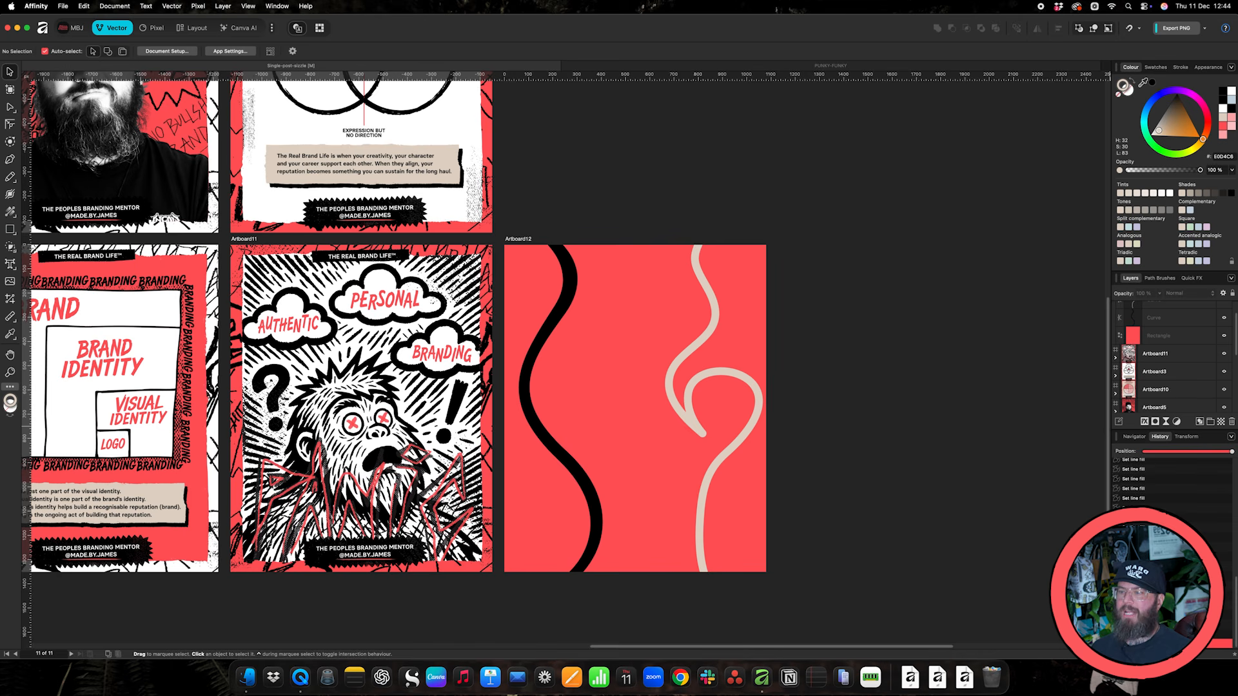
{"action": "left_click_drag", "start_coordinate": [1183, 429], "coordinate": [1183, 514]}
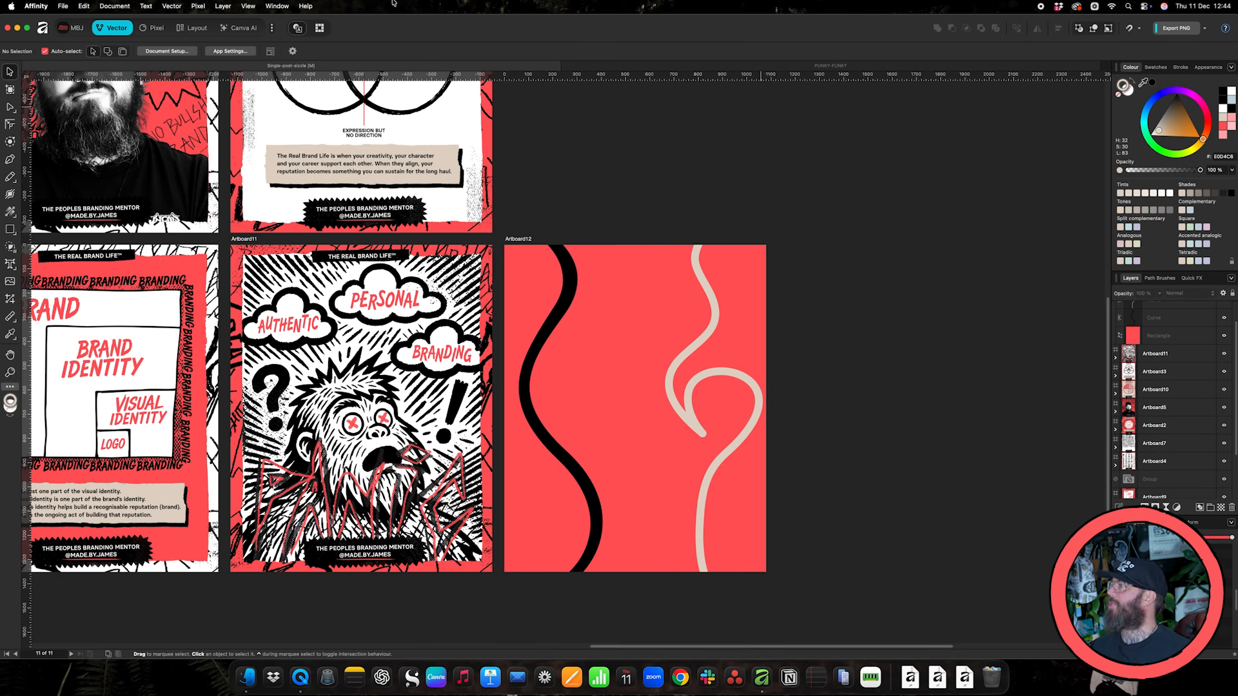
{"action": "left_click", "coordinate": [277, 6]}
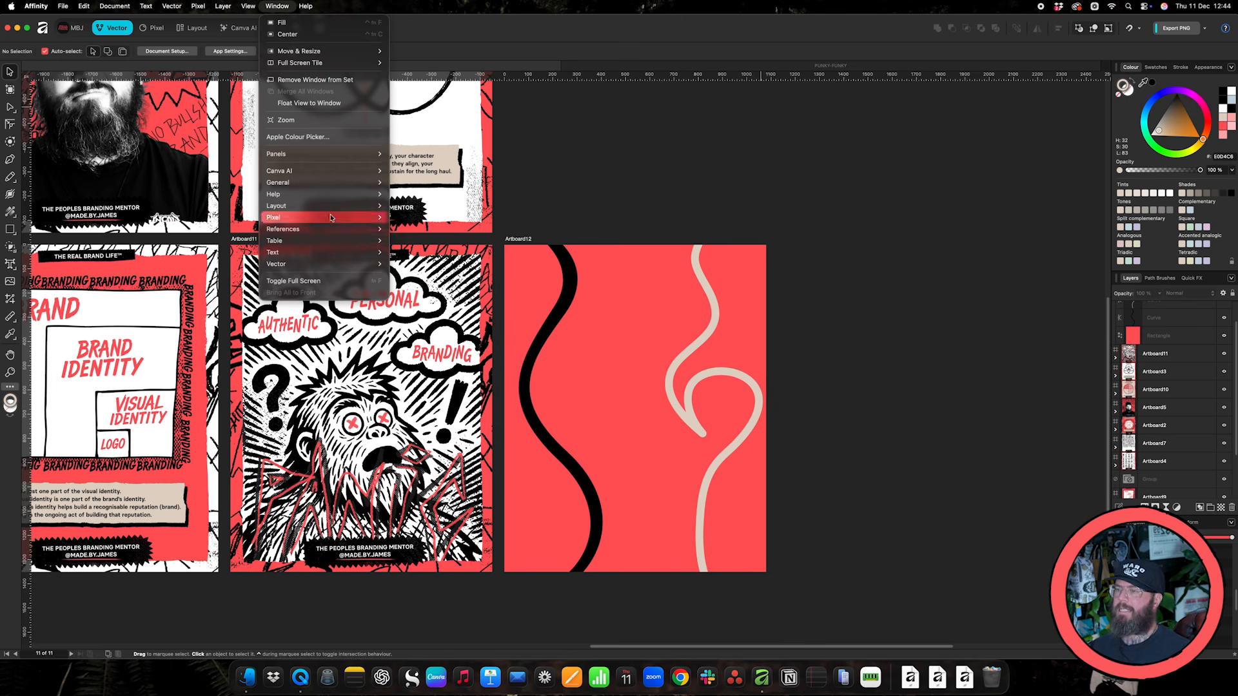
{"action": "mouse_move", "coordinate": [322, 182]}
{"action": "left_click", "coordinate": [411, 184]}
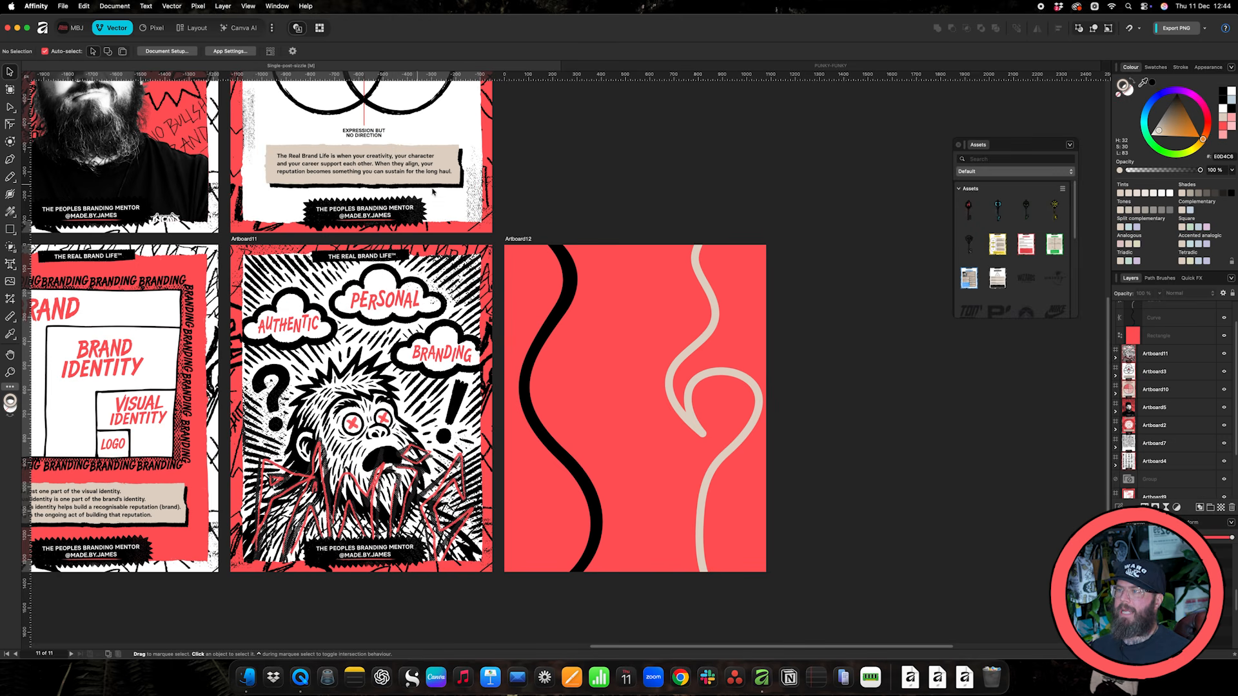
{"action": "left_click_drag", "start_coordinate": [997, 297], "coordinate": [672, 396]}
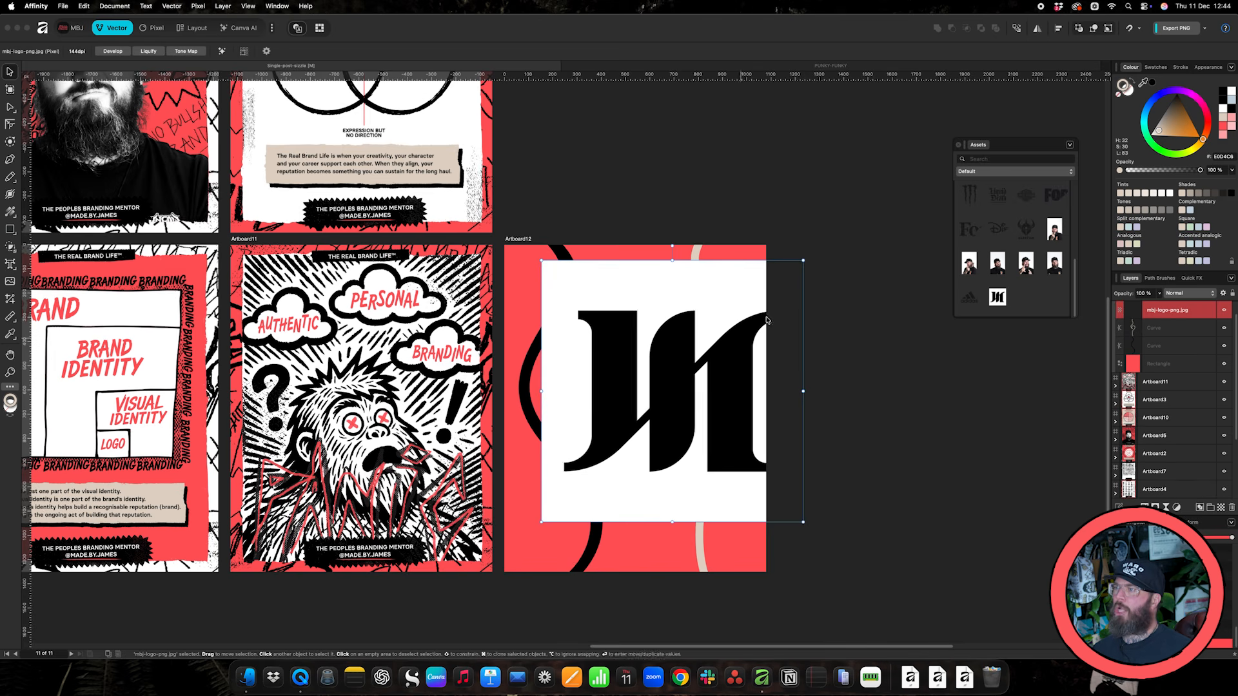
{"action": "left_click", "coordinate": [958, 145]}
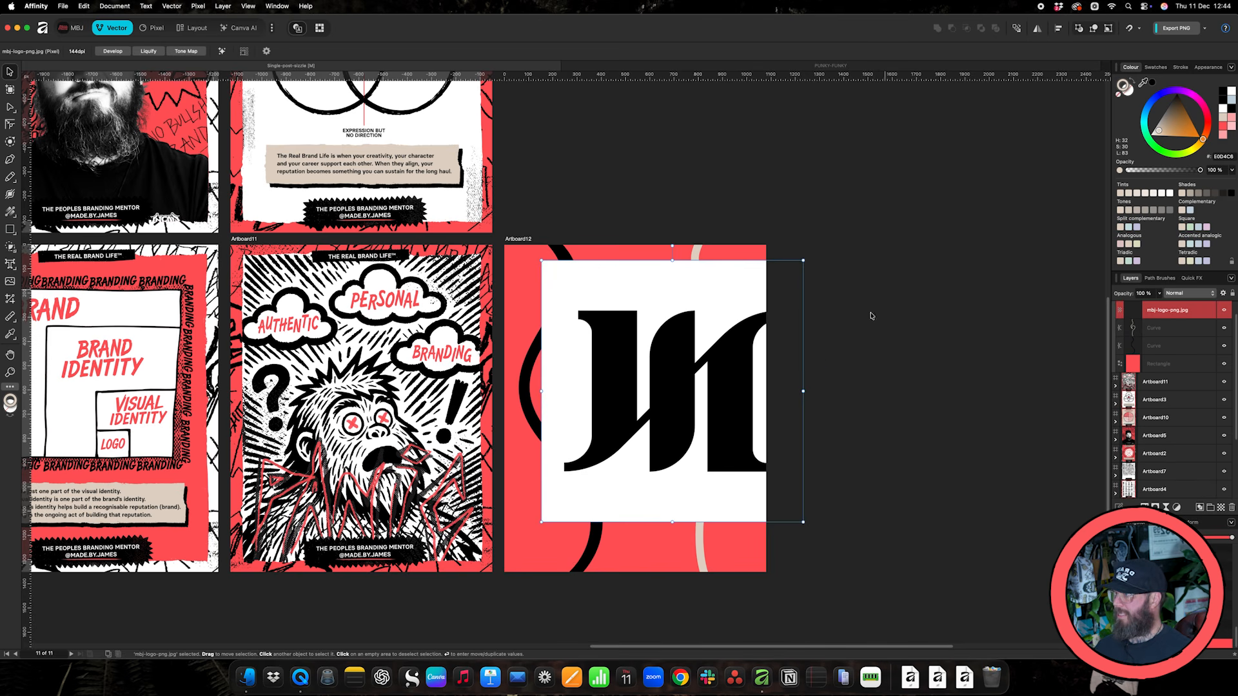
Scale the logo image down and position it near the centre of Artboard12, overlapping both curves
{"action": "left_click_drag", "start_coordinate": [803, 391], "coordinate": [664, 431]}
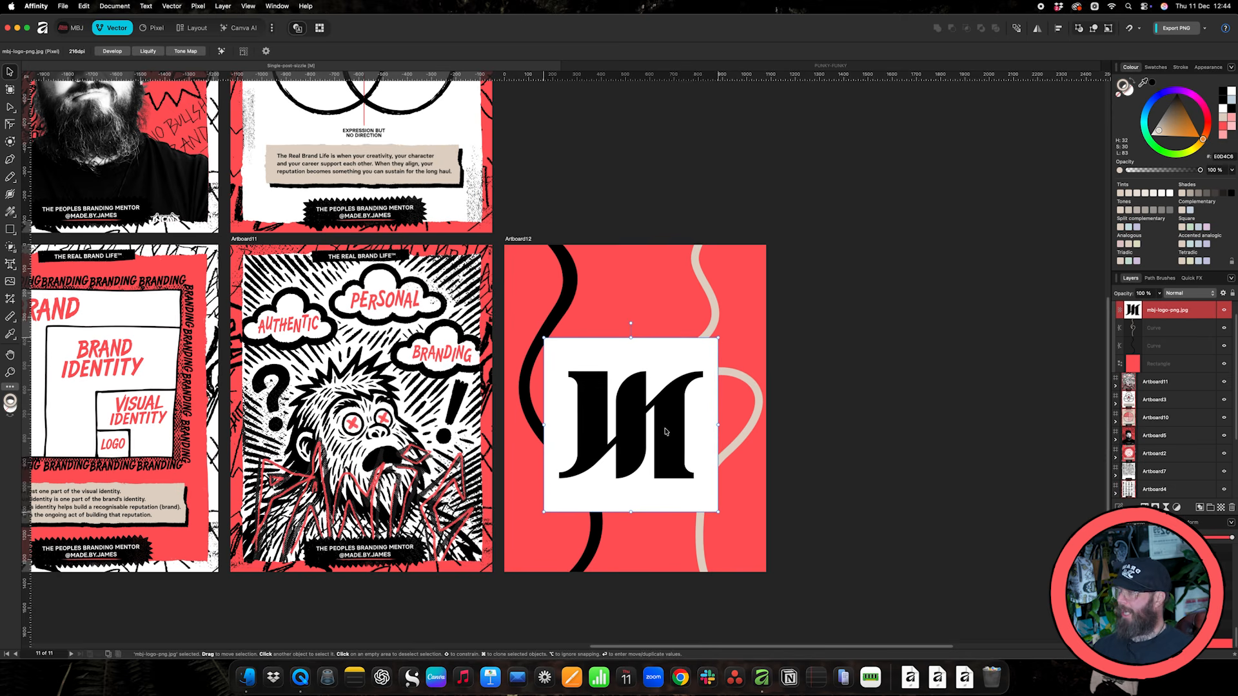
{"action": "key", "text": "super+="}
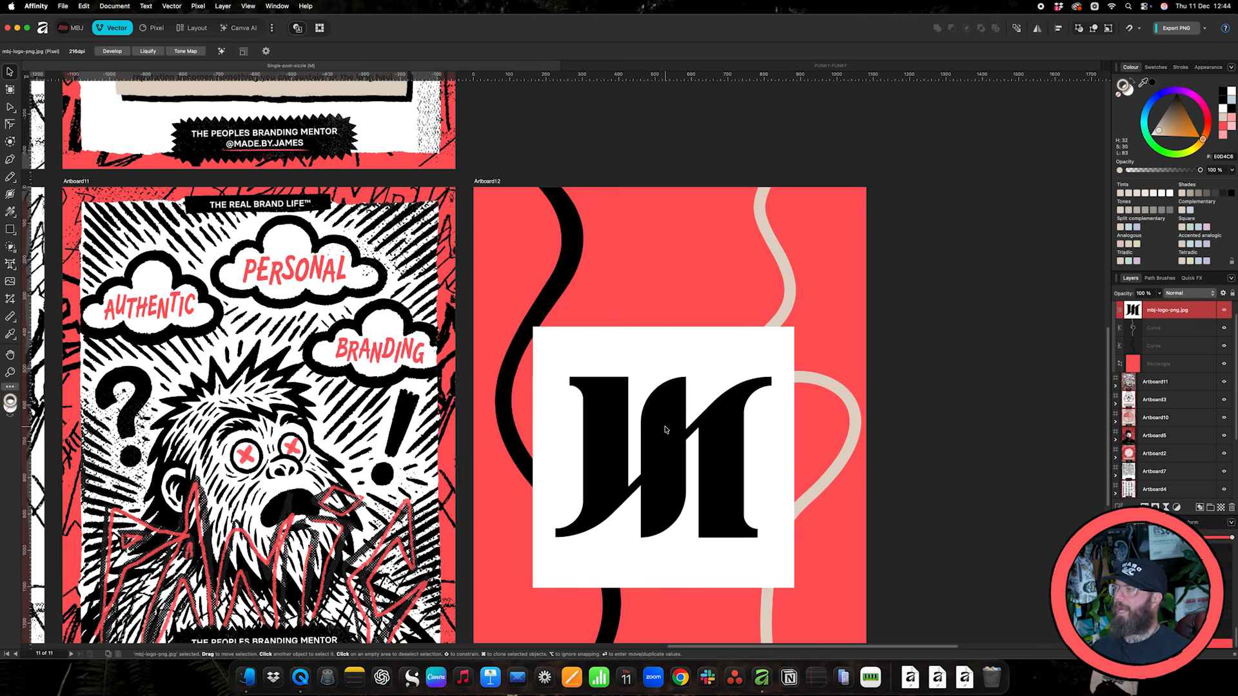
{"action": "scroll", "coordinate": [665, 429], "scroll_direction": "down", "scroll_amount": 4}
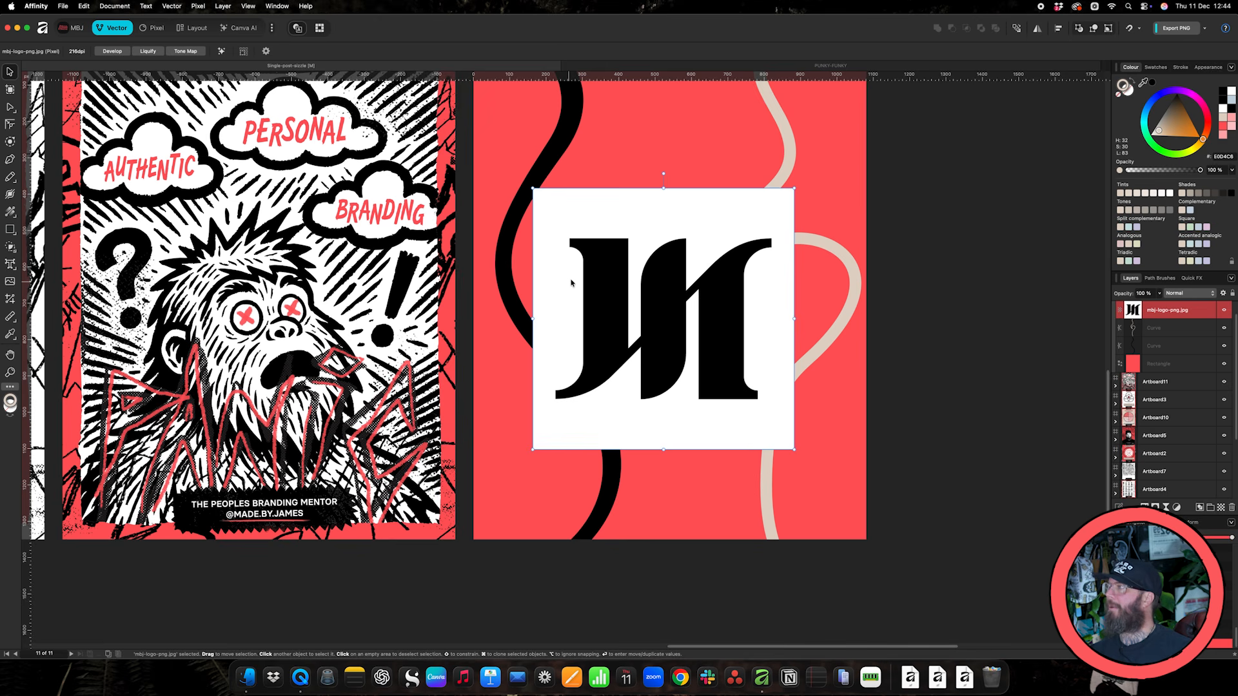
{"action": "left_click_drag", "start_coordinate": [593, 267], "coordinate": [578, 279]}
Image-trace the mbj-logo-png.jpg logo without changing the trace settings and delete the white background curve from the result
{"action": "left_click", "coordinate": [170, 5]}
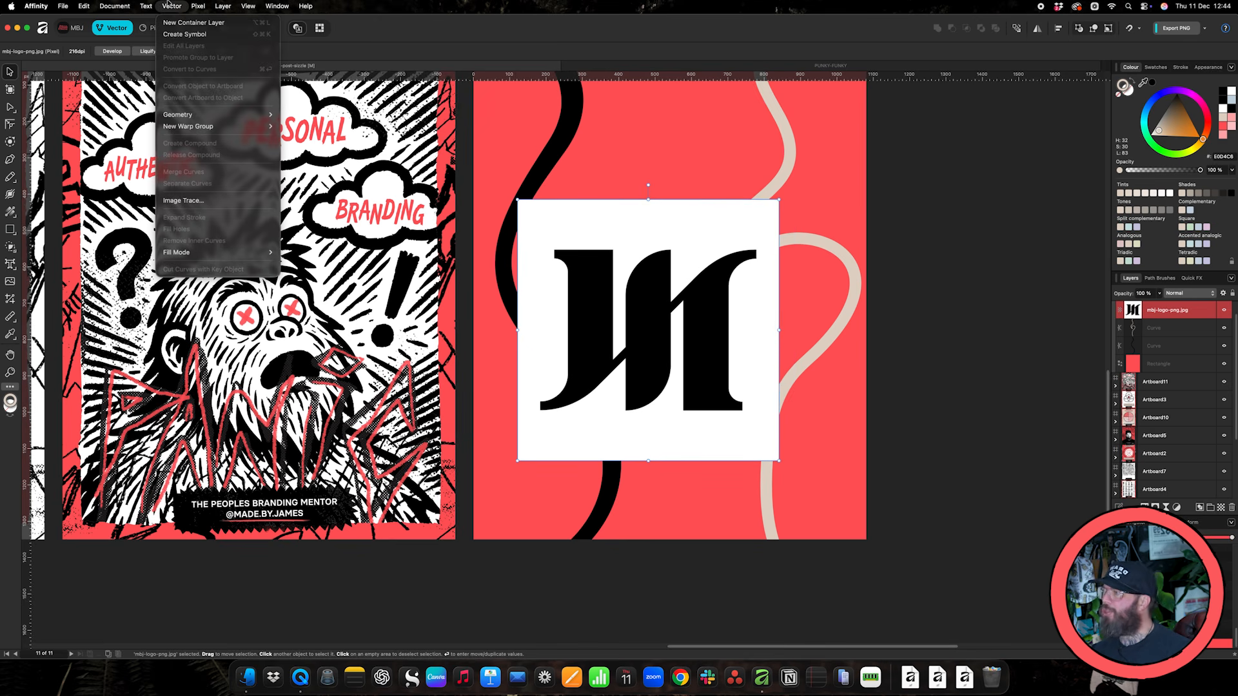
{"action": "left_click", "coordinate": [184, 201]}
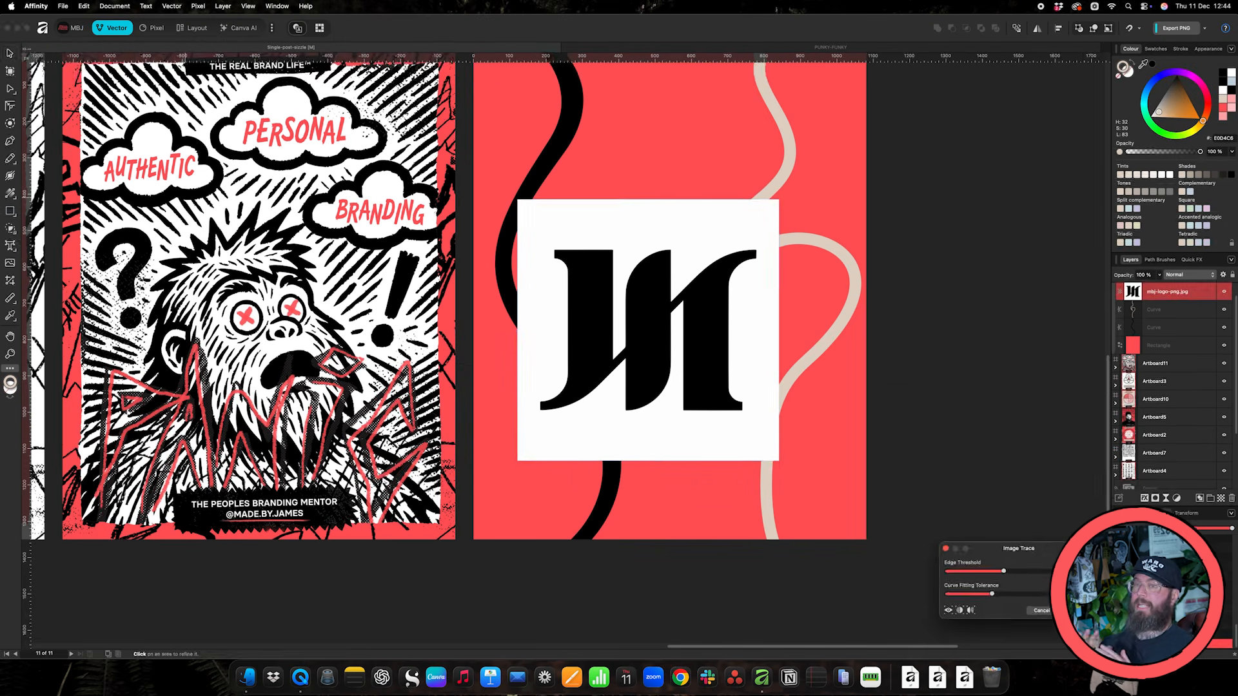
{"action": "left_click", "coordinate": [1073, 610]}
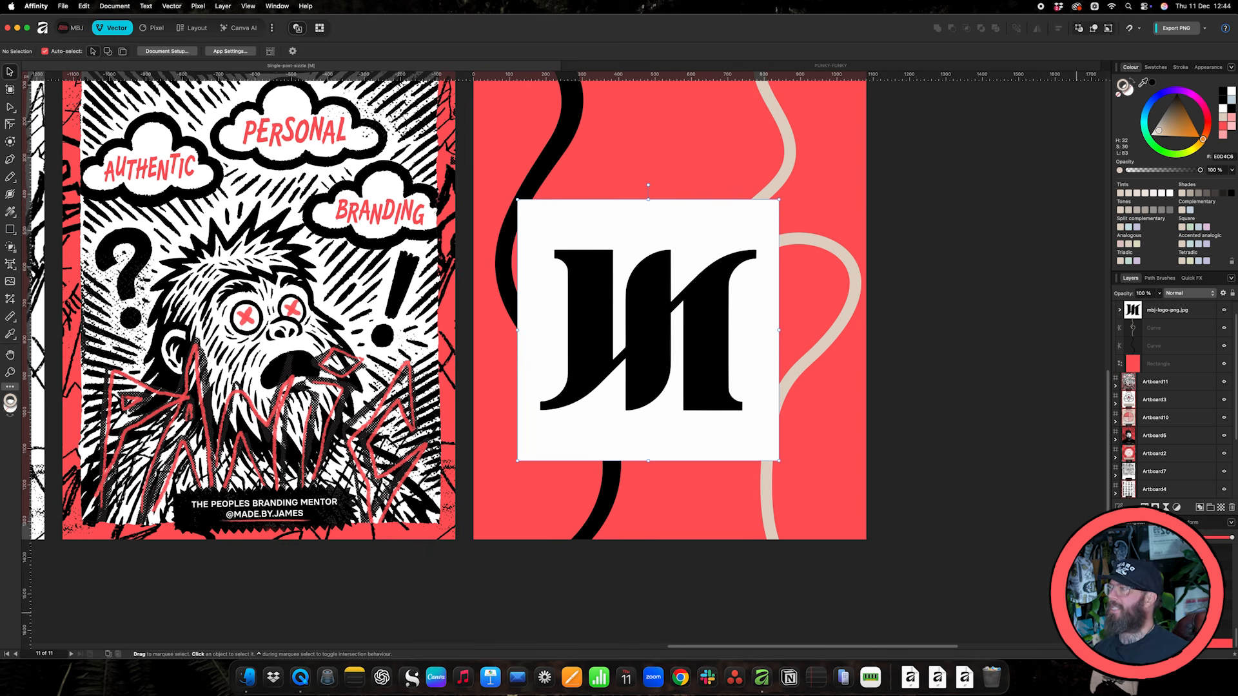
{"action": "left_click", "coordinate": [751, 213]}
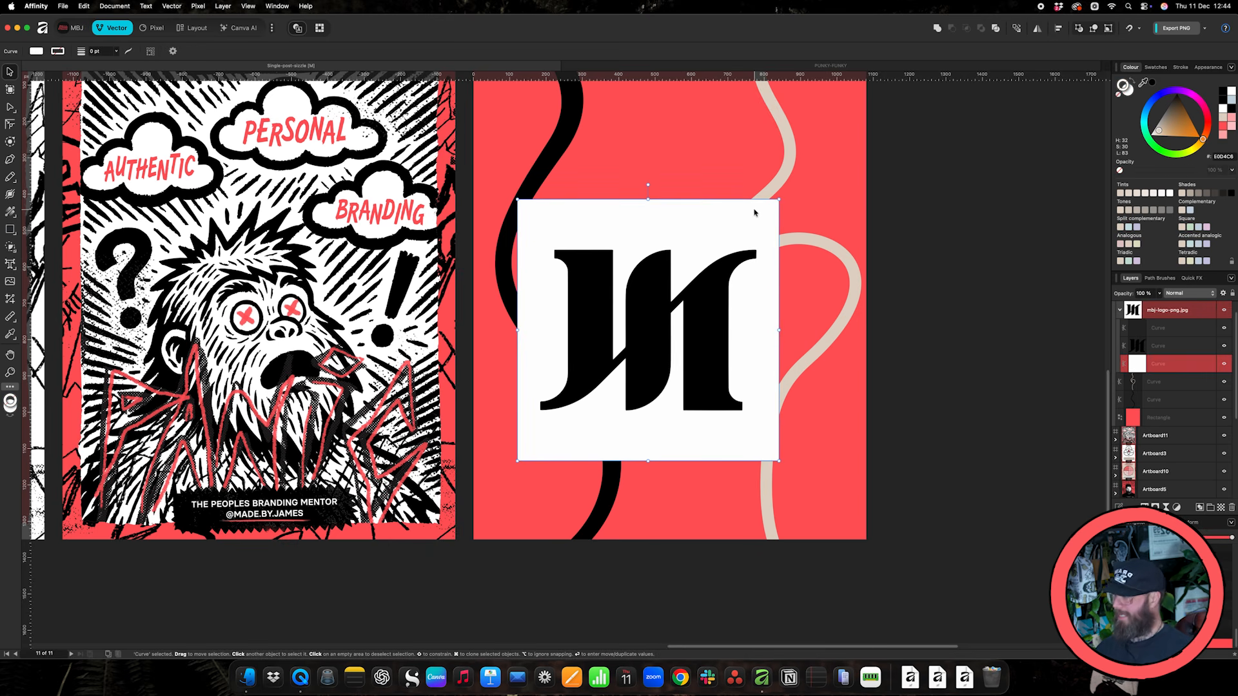
{"action": "key", "text": "Delete"}
Cut the traced black logo curve out of the mbj-logo-png.jpg group, paste it as a separate top-level object and move it slightly upward
{"action": "double_click", "coordinate": [709, 295]}
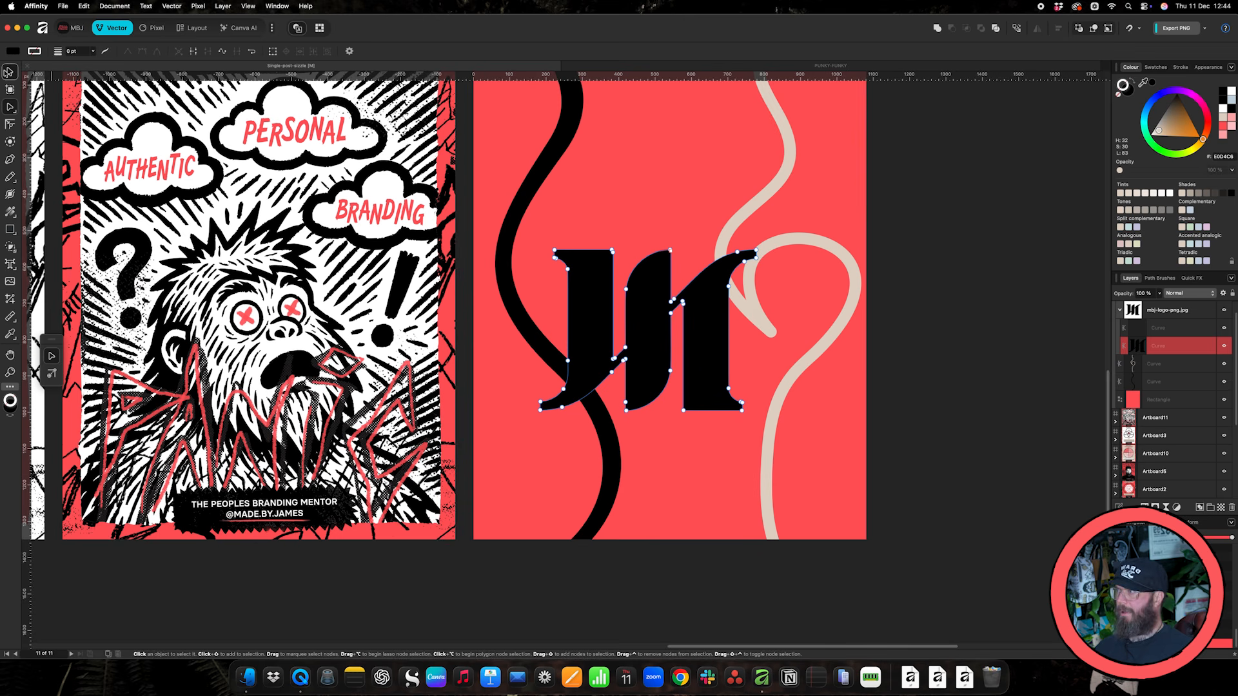
{"action": "left_click", "coordinate": [8, 71]}
{"action": "key", "text": "Delete"}
{"action": "left_click", "coordinate": [944, 197]}
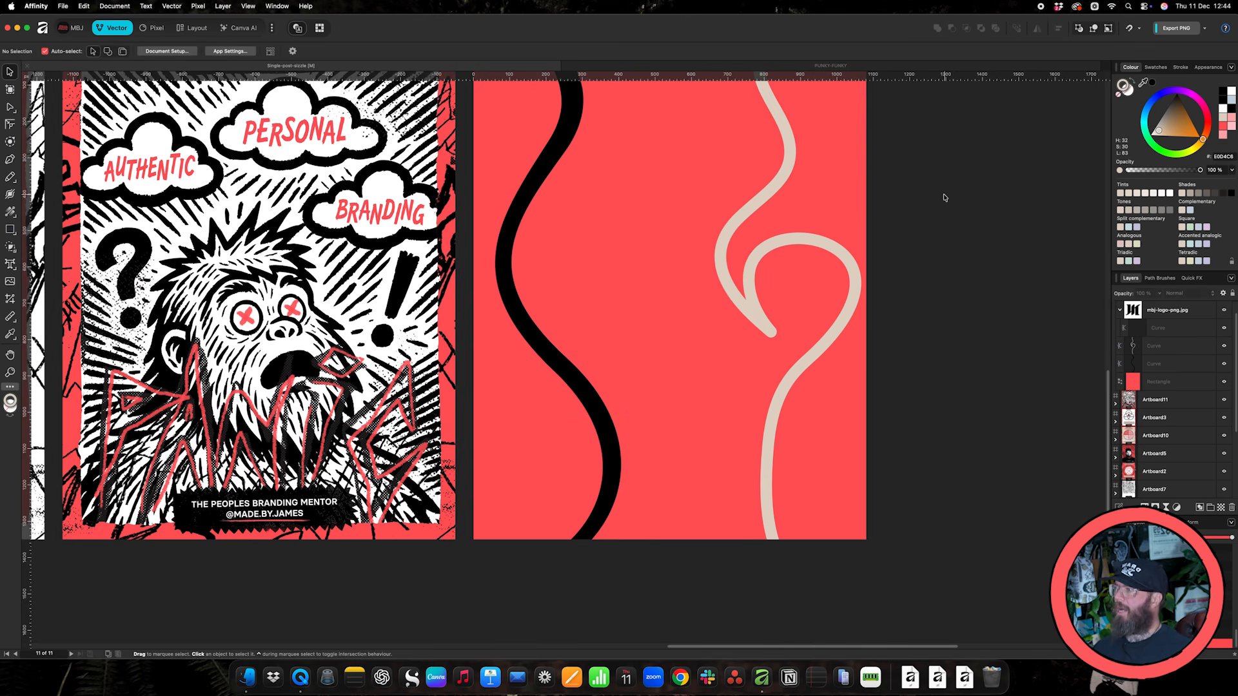
{"action": "key", "text": "super+v"}
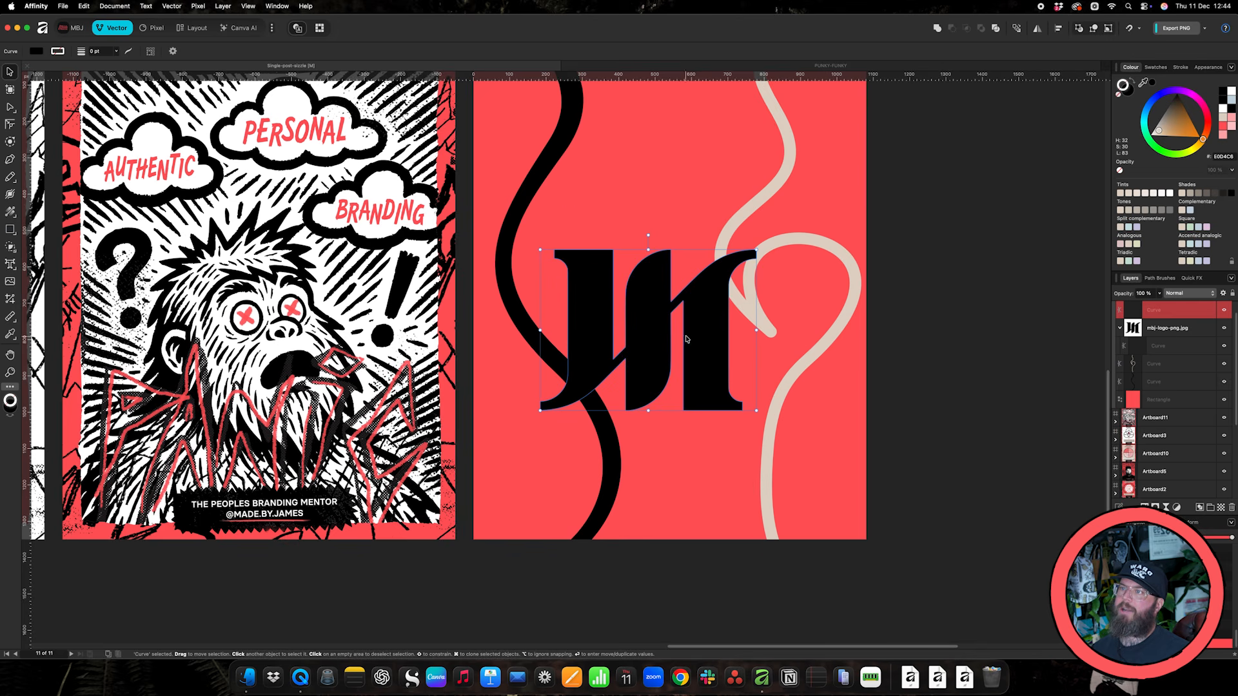
{"action": "left_click_drag", "start_coordinate": [698, 266], "coordinate": [696, 280]}
Try light blue and red strokes on the logo curve, followed by red and pink fills
{"action": "left_click_drag", "start_coordinate": [1202, 139], "coordinate": [1184, 119]}
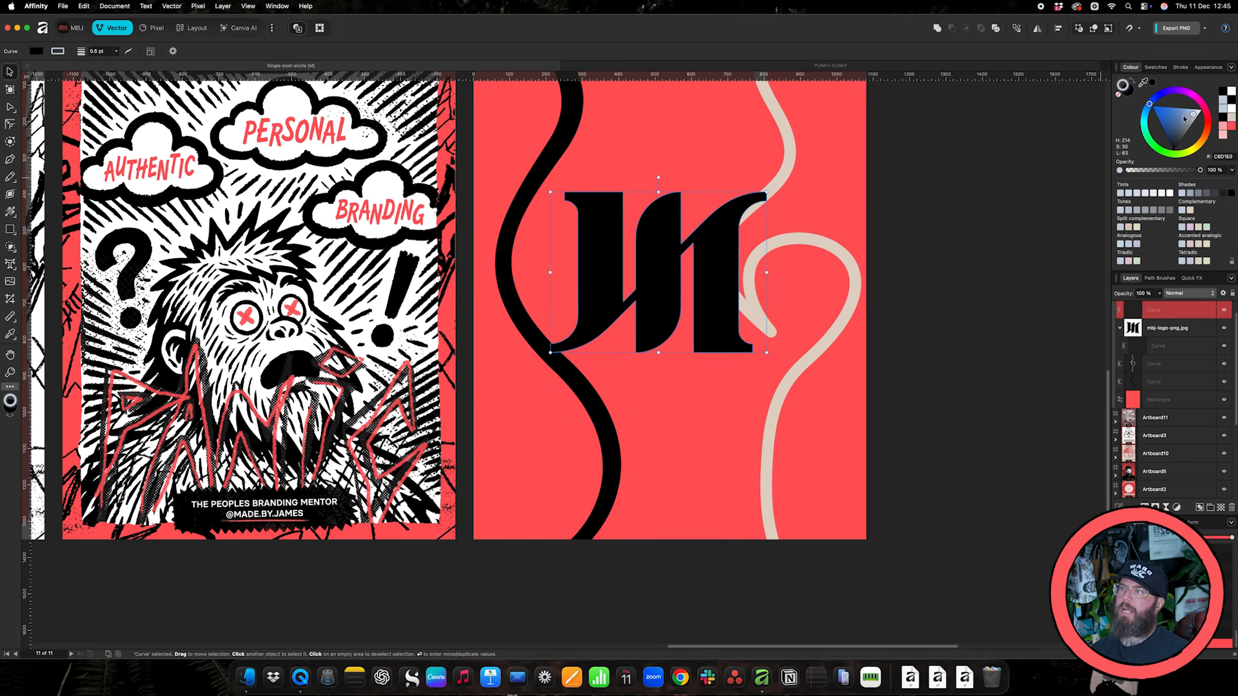
{"action": "left_click", "coordinate": [1231, 126]}
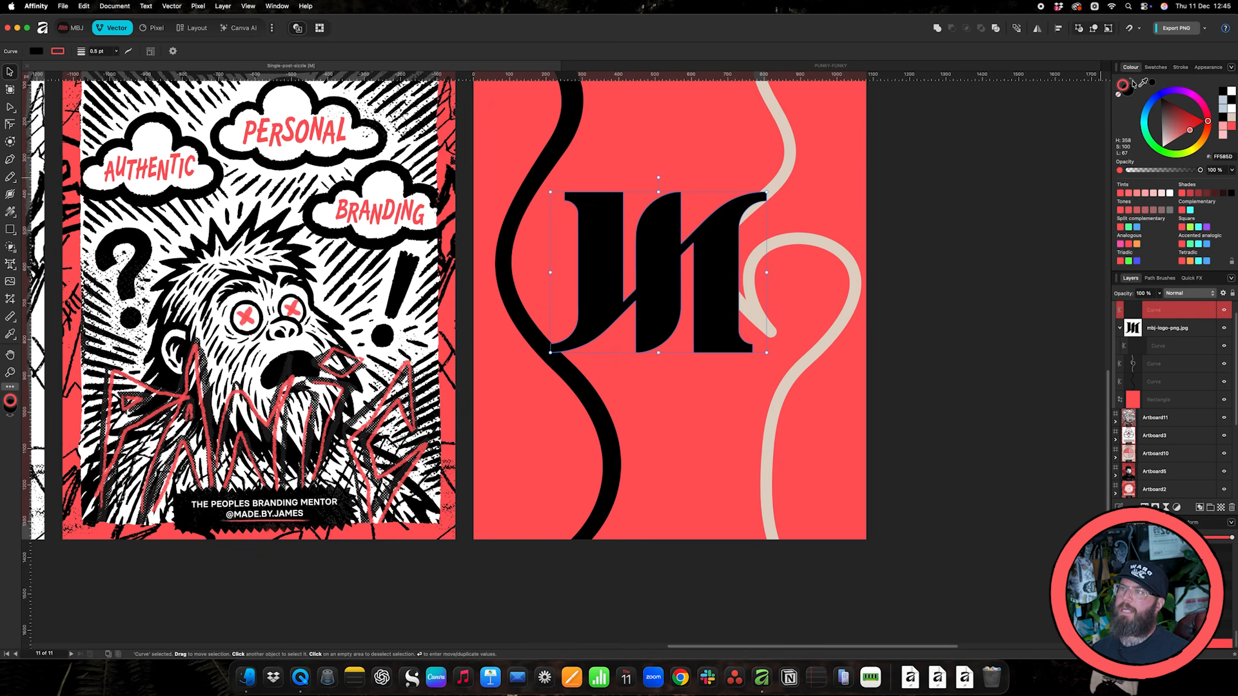
{"action": "left_click", "coordinate": [1133, 84]}
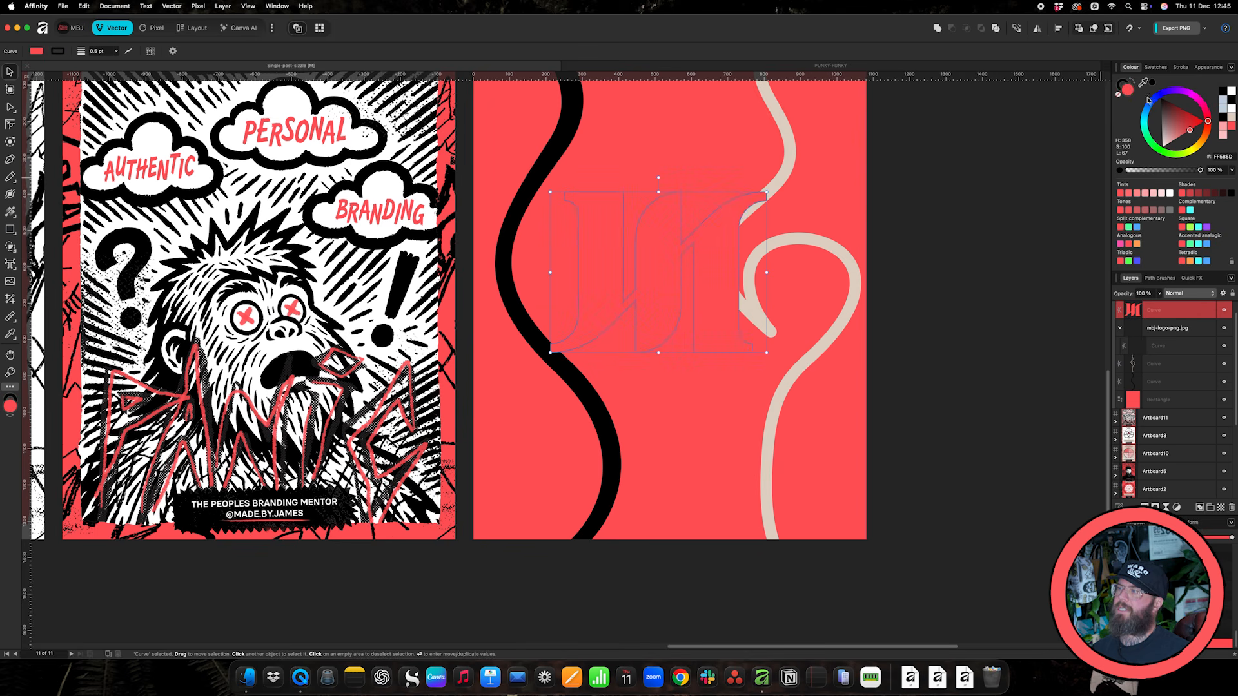
{"action": "left_click_drag", "start_coordinate": [1208, 121], "coordinate": [1200, 99]}
{"action": "left_click_drag", "start_coordinate": [1150, 96], "coordinate": [1203, 108]}
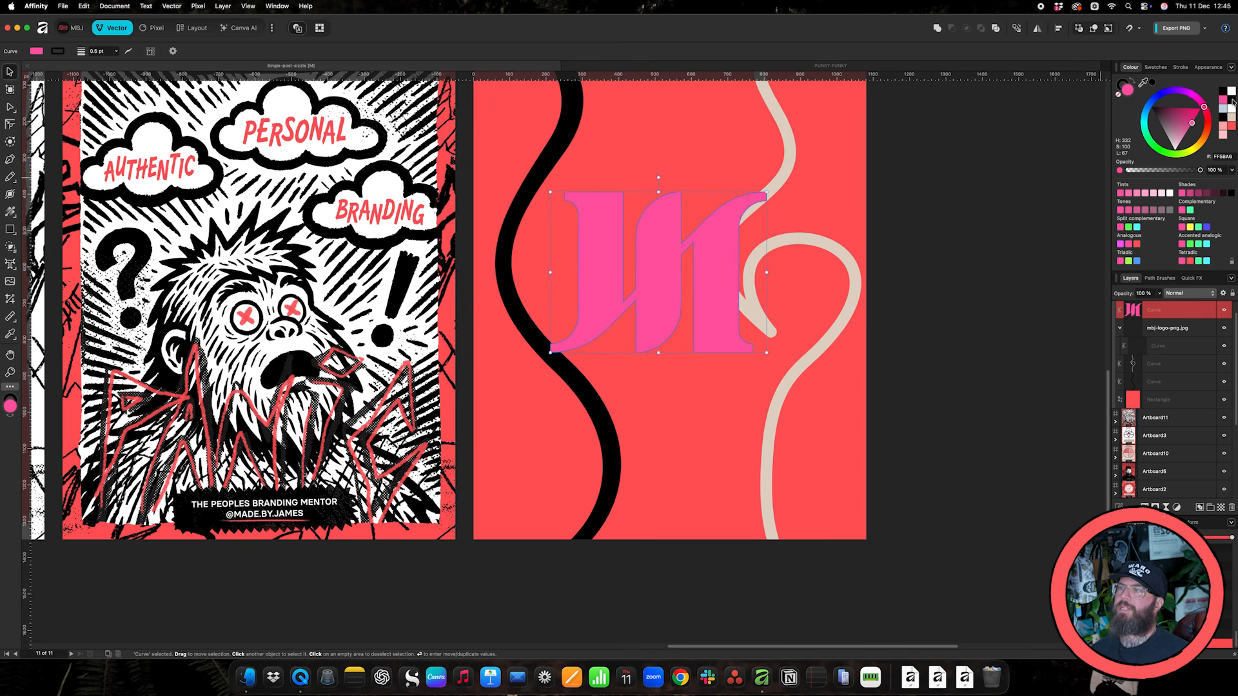
Give the logo curve a black fill with no stroke and scale it down to about a quarter of its size
{"action": "left_click", "coordinate": [1223, 91]}
{"action": "left_click", "coordinate": [1120, 92]}
{"action": "left_click_drag", "start_coordinate": [658, 191], "coordinate": [659, 295]}
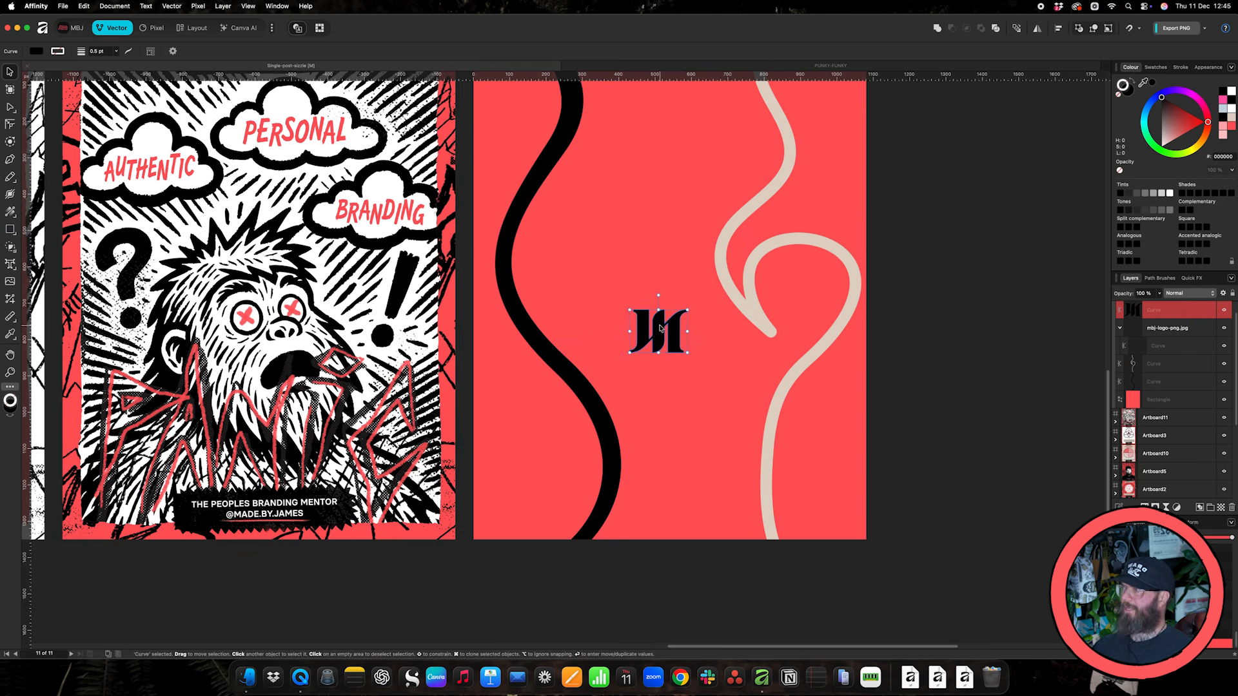
Try reshaping the logo by pulling out nodes at its upper-left serif and upper-right arm, and undo both node moves
{"action": "scroll", "coordinate": [660, 327], "scroll_direction": "up", "scroll_amount": 8}
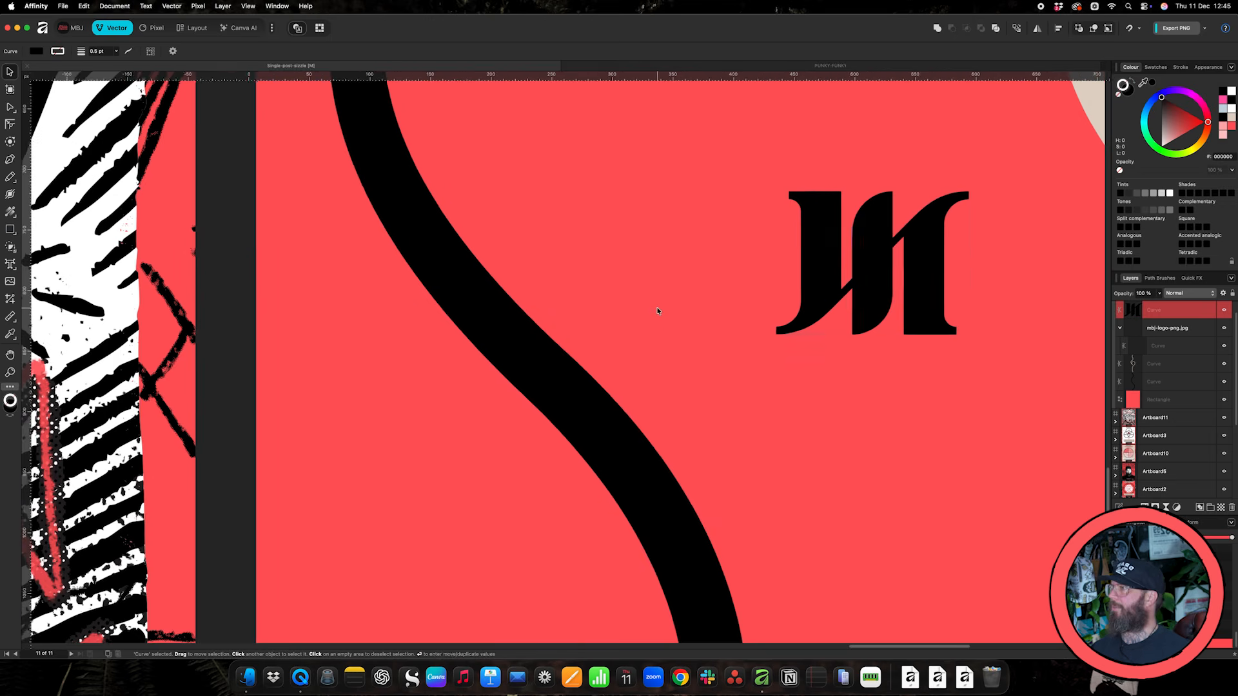
{"action": "scroll", "coordinate": [648, 315], "scroll_direction": "left", "scroll_amount": 5}
{"action": "scroll", "coordinate": [649, 316], "scroll_direction": "up", "scroll_amount": 5}
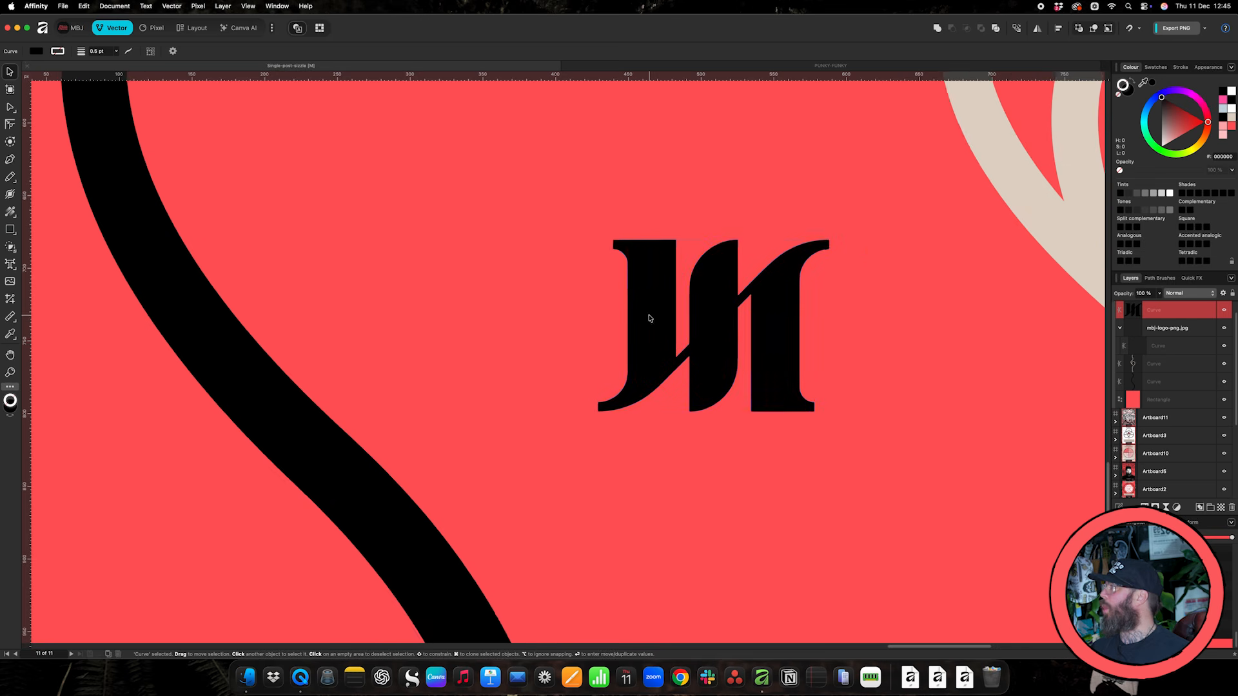
{"action": "left_click", "coordinate": [13, 108]}
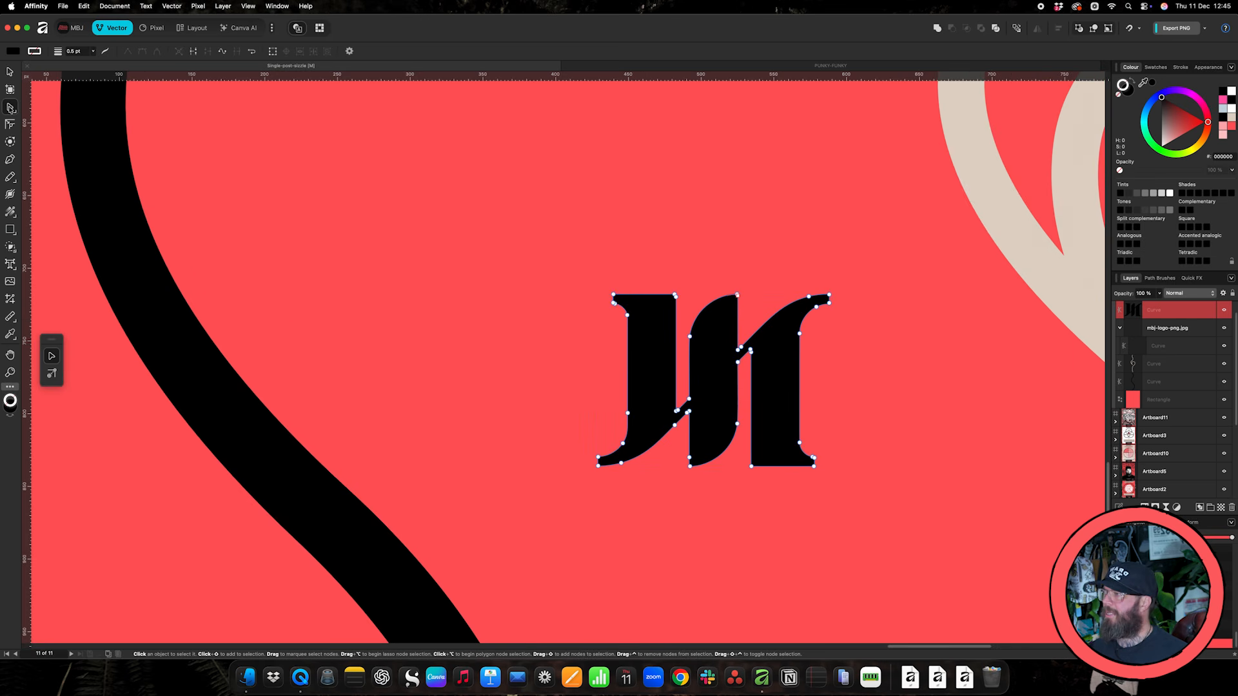
{"action": "left_click_drag", "start_coordinate": [627, 315], "coordinate": [487, 345]}
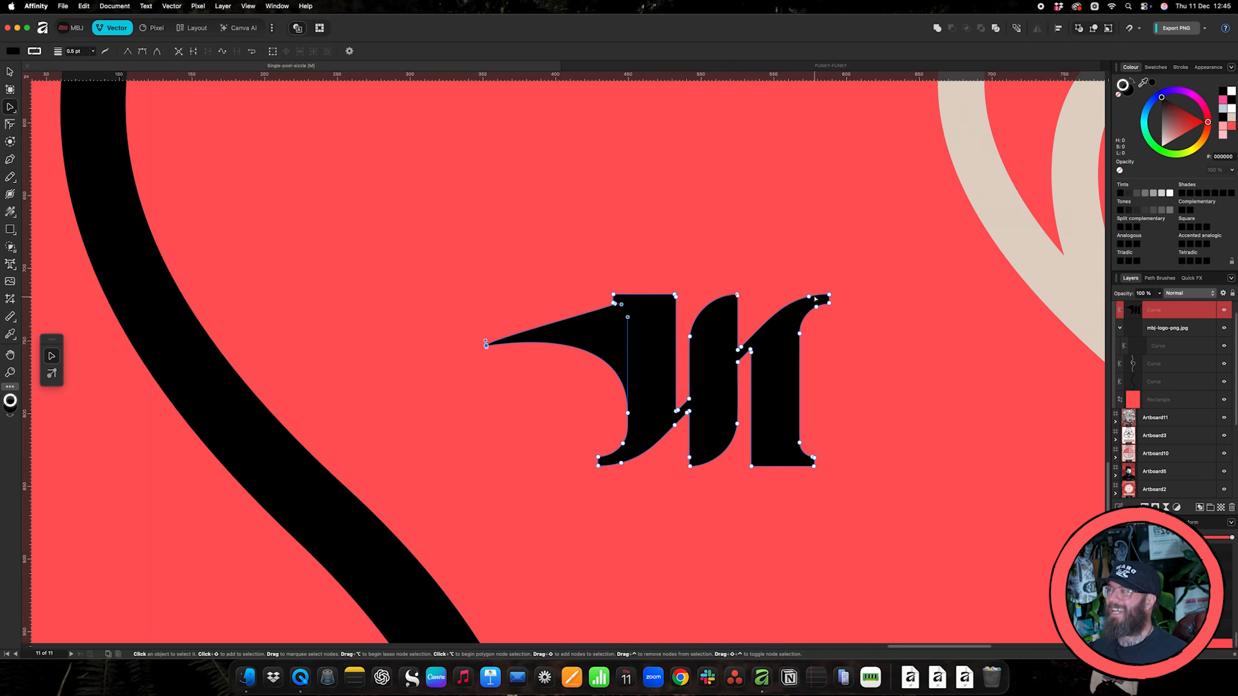
{"action": "left_click_drag", "start_coordinate": [810, 297], "coordinate": [727, 177]}
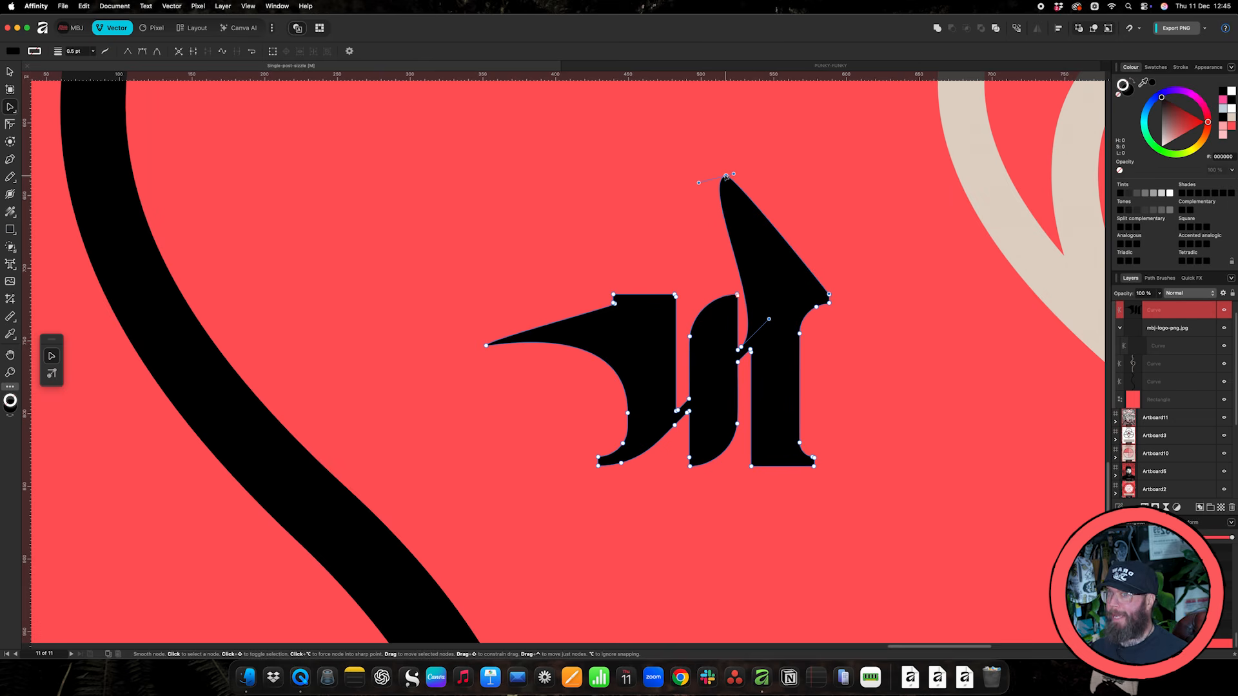
{"action": "key", "text": "super+z"}
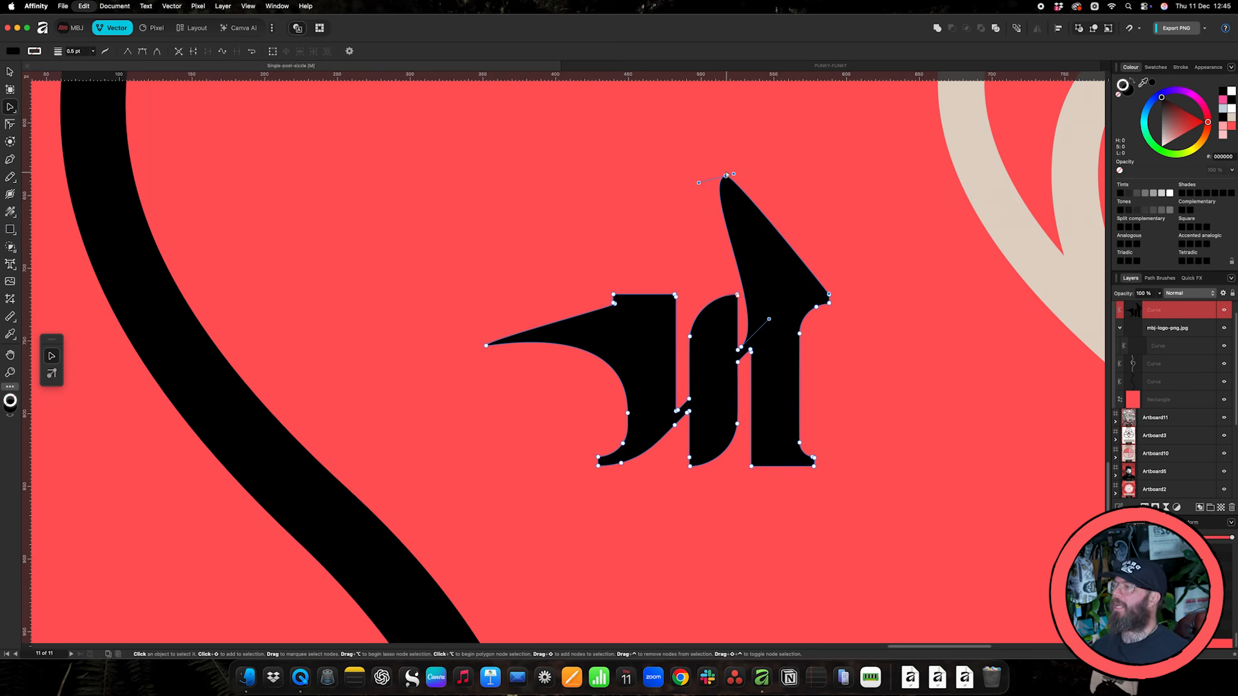
{"action": "key", "text": "super+z"}
{"action": "key", "text": "super+z"}
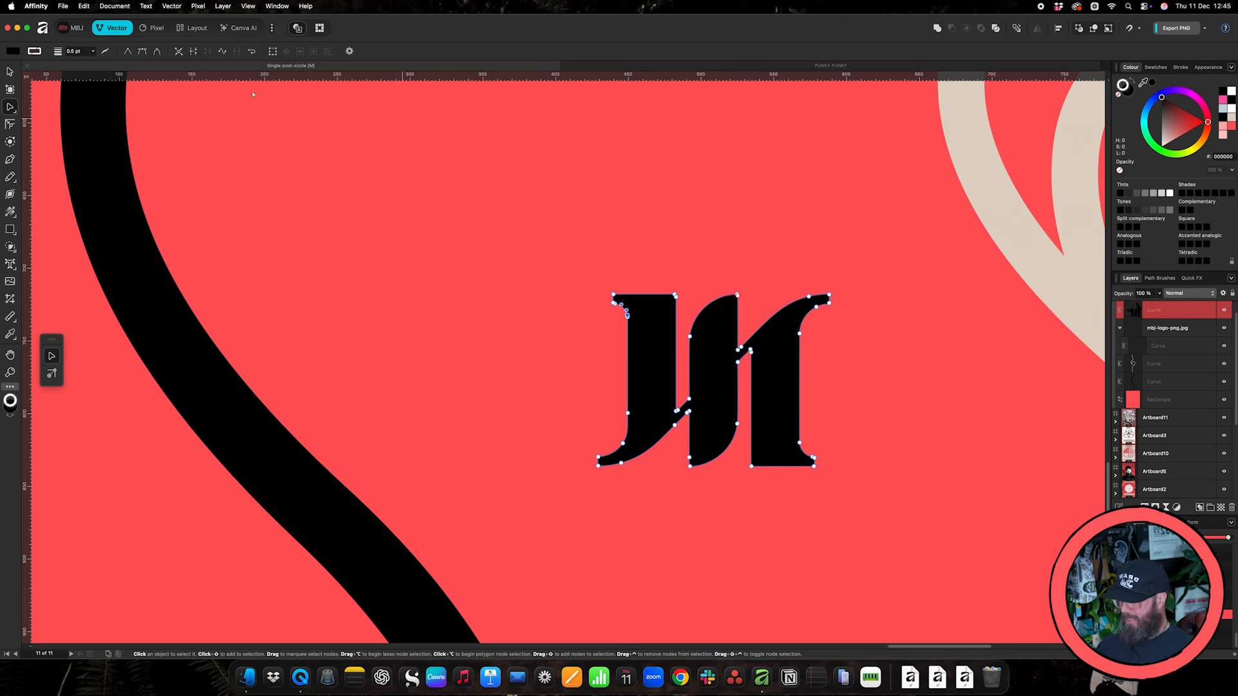
Move the small logo to the bottom centre of Artboard12, between the two curves, and deselect it
{"action": "left_click", "coordinate": [10, 71]}
{"action": "key", "text": "super+minus"}
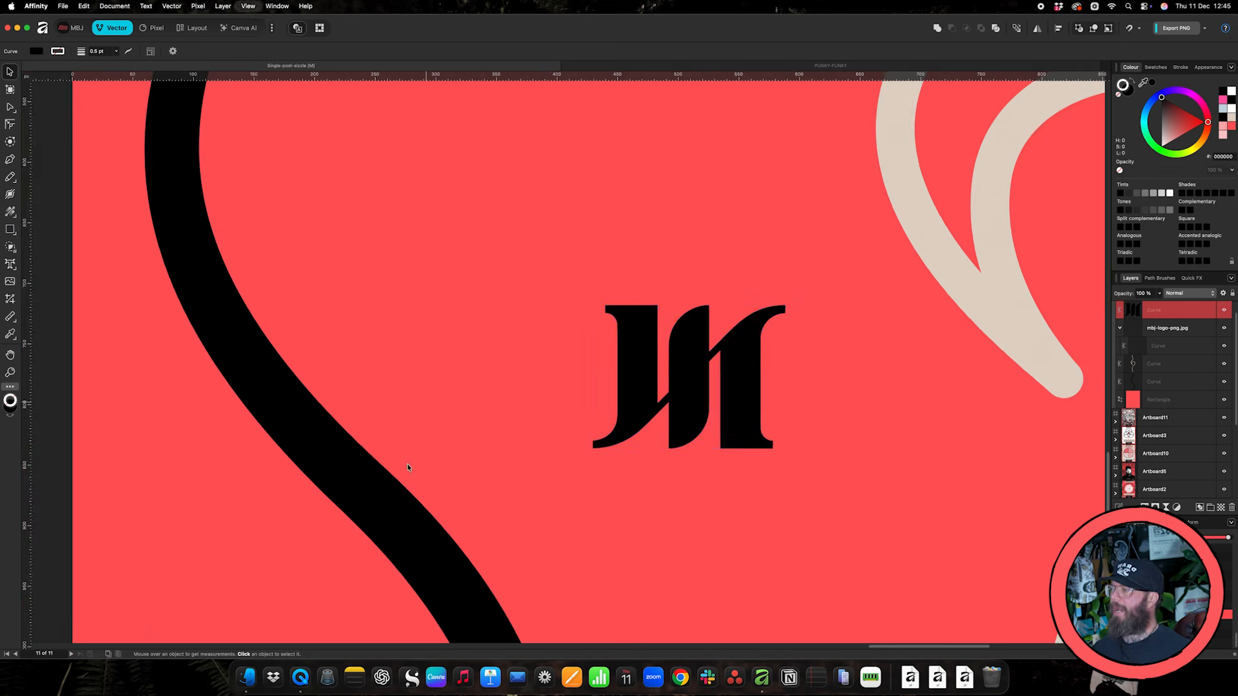
{"action": "key", "text": "super+minus"}
{"action": "left_click_drag", "start_coordinate": [633, 372], "coordinate": [628, 477]}
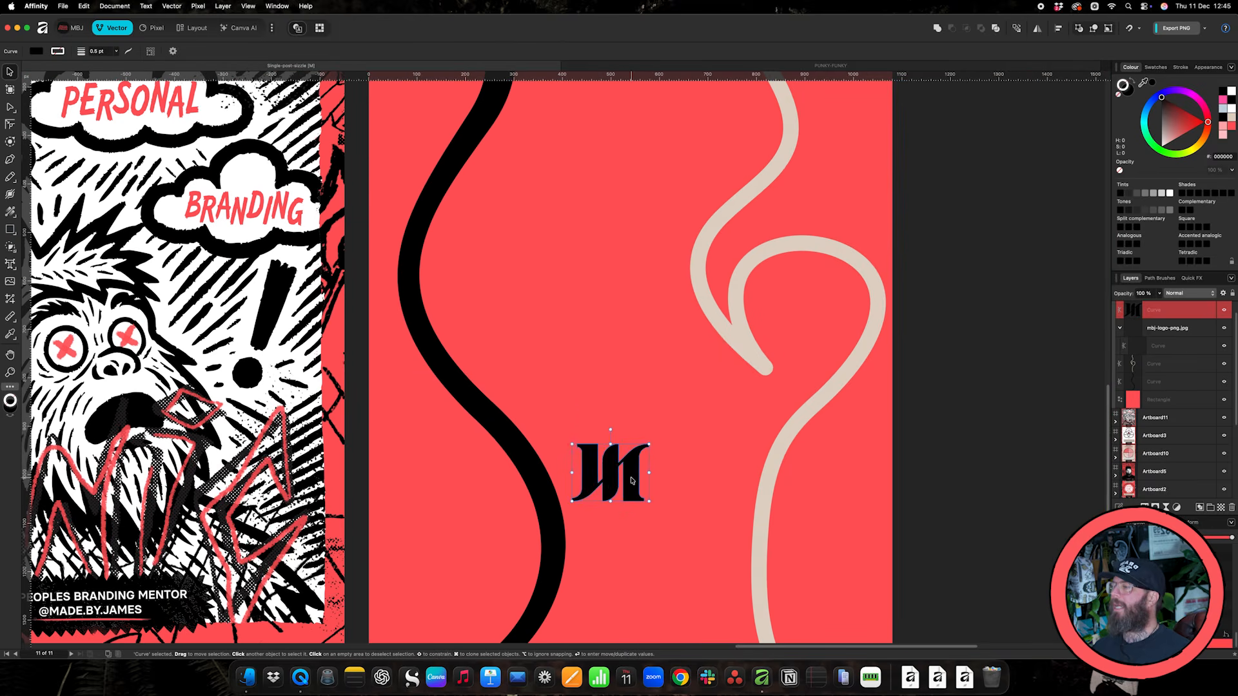
{"action": "scroll", "coordinate": [631, 477], "scroll_direction": "down", "scroll_amount": 2}
{"action": "scroll", "coordinate": [631, 479], "scroll_direction": "down", "scroll_amount": 1}
{"action": "left_click_drag", "start_coordinate": [630, 428], "coordinate": [640, 542]}
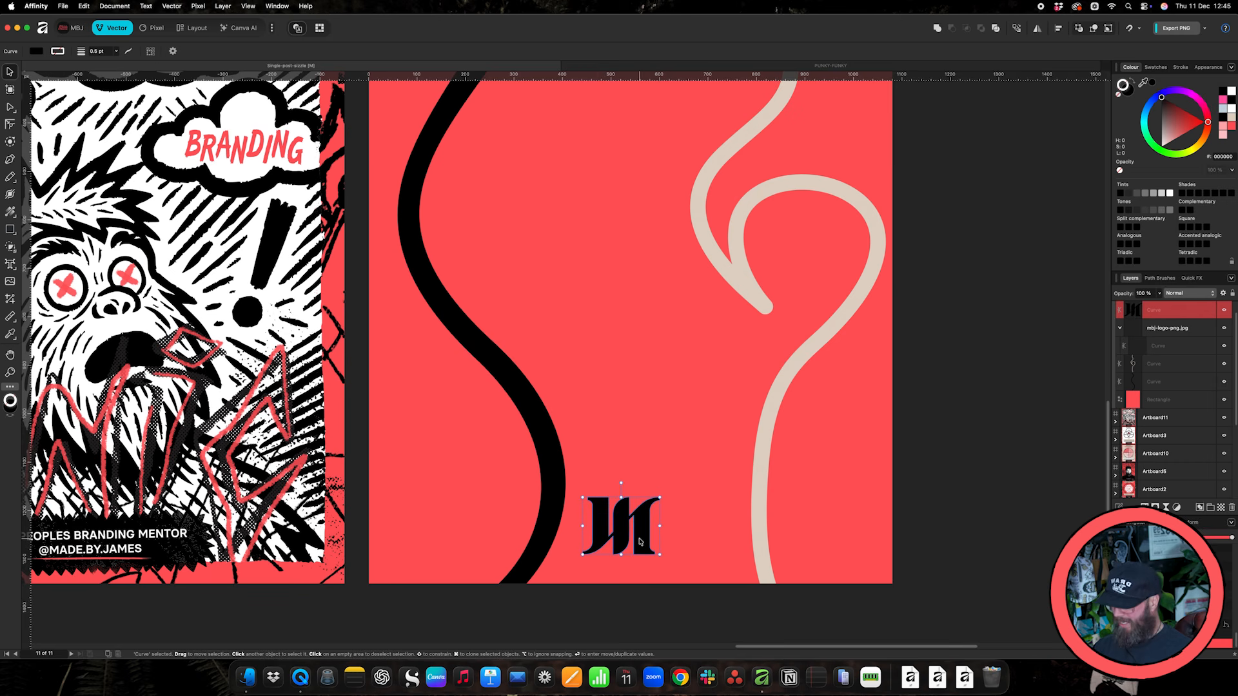
{"action": "key", "text": "super+minus"}
{"action": "key", "text": "super+plus"}
{"action": "scroll", "coordinate": [640, 542], "scroll_direction": "up", "scroll_amount": 2}
{"action": "key", "text": "super+minus"}
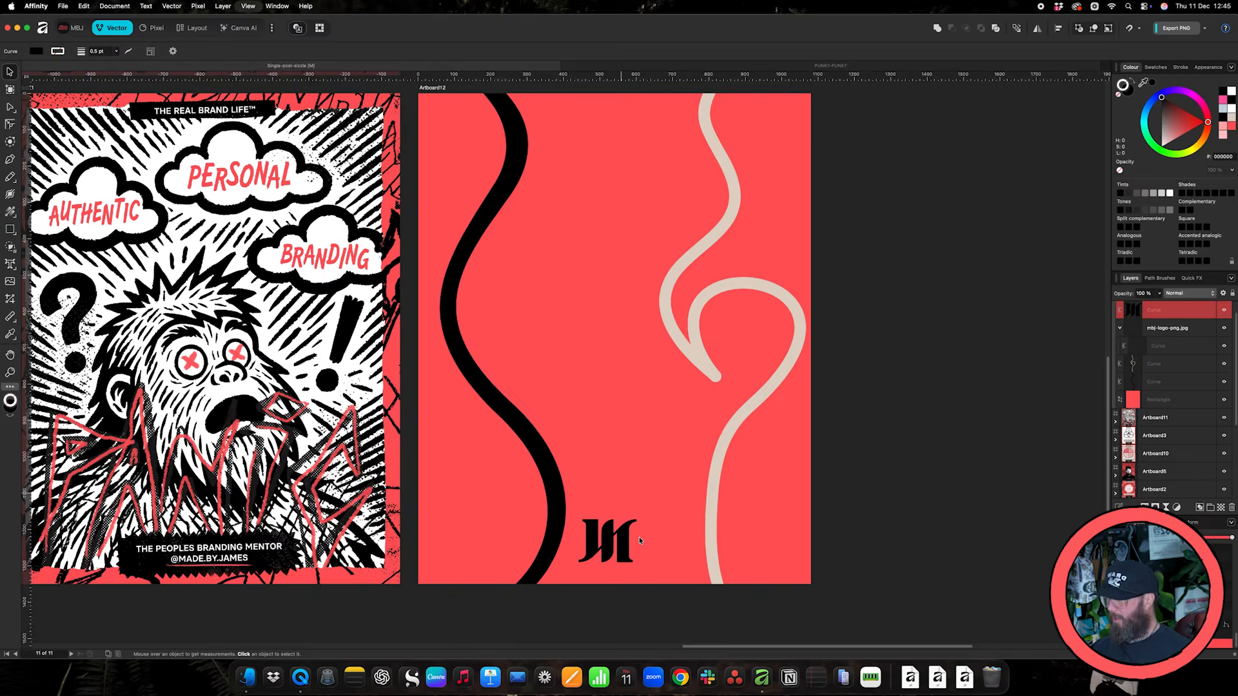
{"action": "key", "text": "super+minus"}
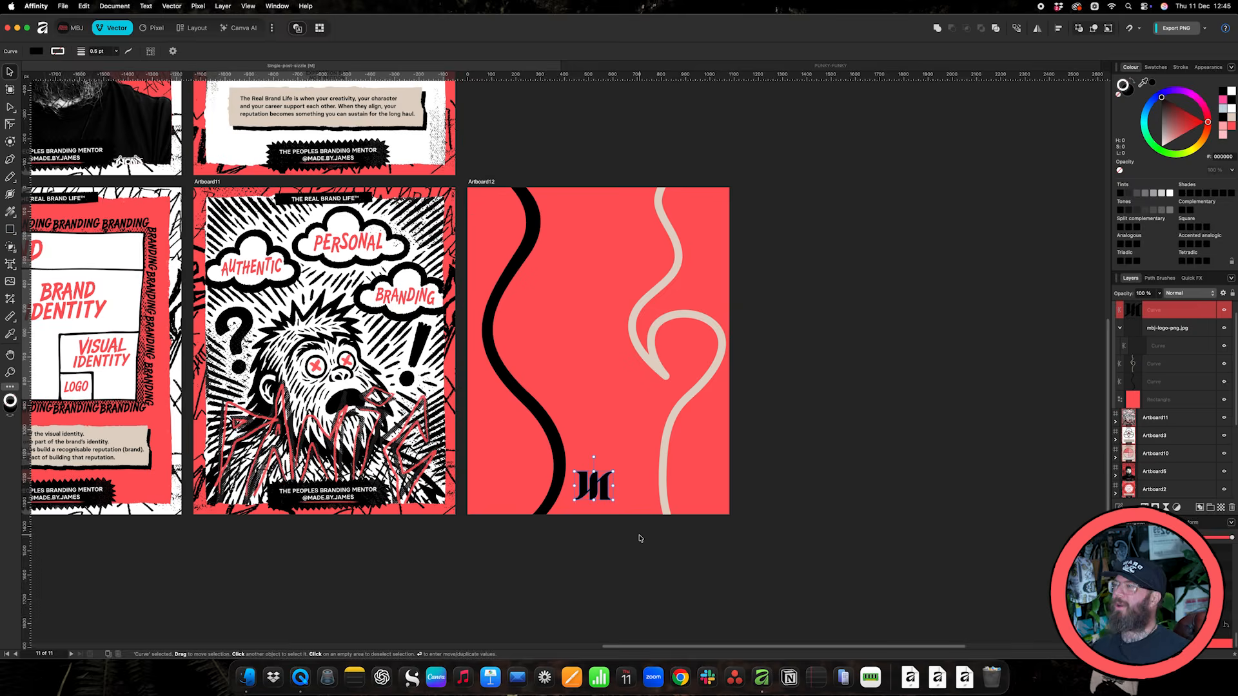
{"action": "left_click", "coordinate": [641, 538]}
Draw a black square about a fifth of Artboard12's width near its top, between the two curves
{"action": "key", "text": "super+plus"}
{"action": "scroll", "coordinate": [641, 525], "scroll_direction": "up", "scroll_amount": 1}
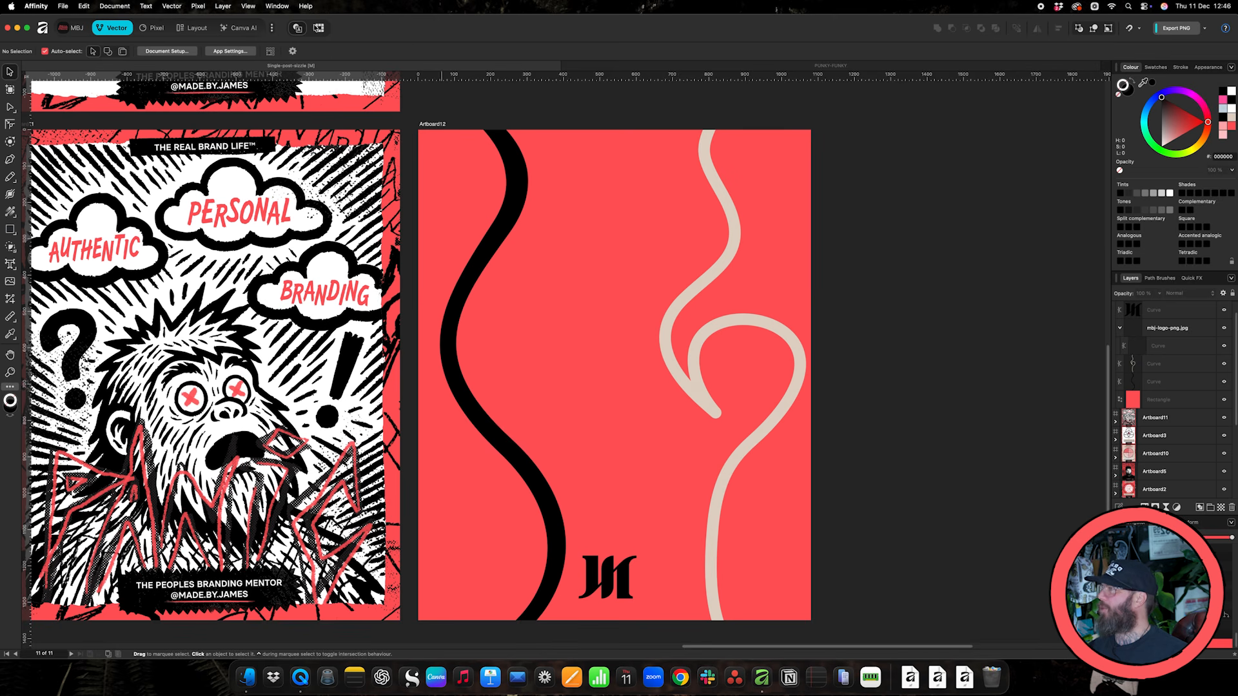
{"action": "left_click", "coordinate": [11, 230]}
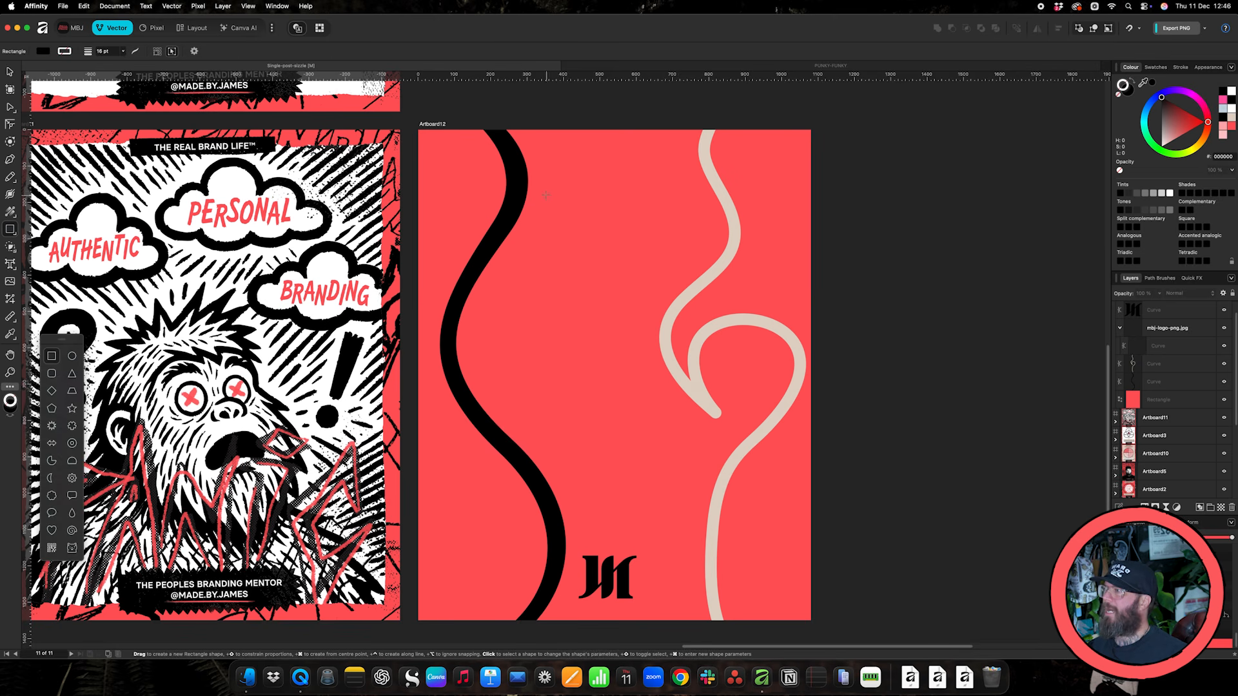
{"action": "left_click_drag", "start_coordinate": [608, 173], "coordinate": [685, 249]}
{"action": "left_click", "coordinate": [9, 73]}
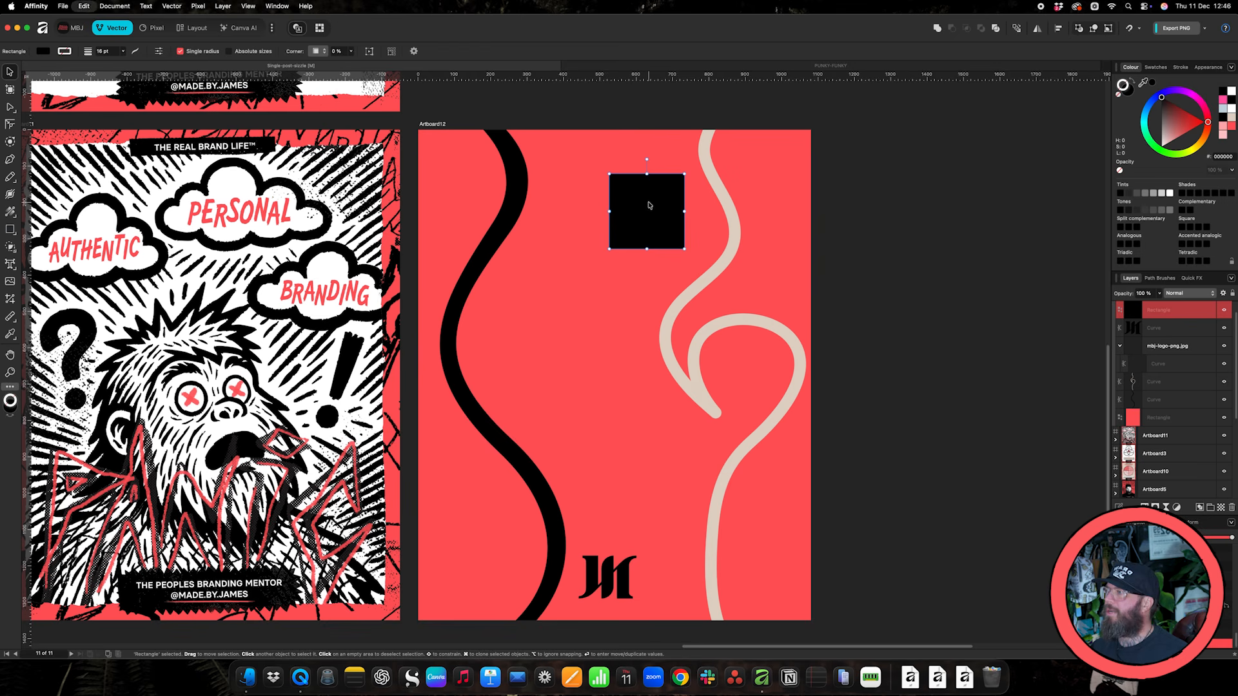
Subtract an offset copy of the square from its lower-left corner and rotate the remaining L shape 45° into a right-pointing chevron
{"action": "key", "text": "super+j"}
{"action": "left_click_drag", "start_coordinate": [655, 202], "coordinate": [618, 238]}
{"action": "left_click", "coordinate": [656, 195], "text": "shift"}
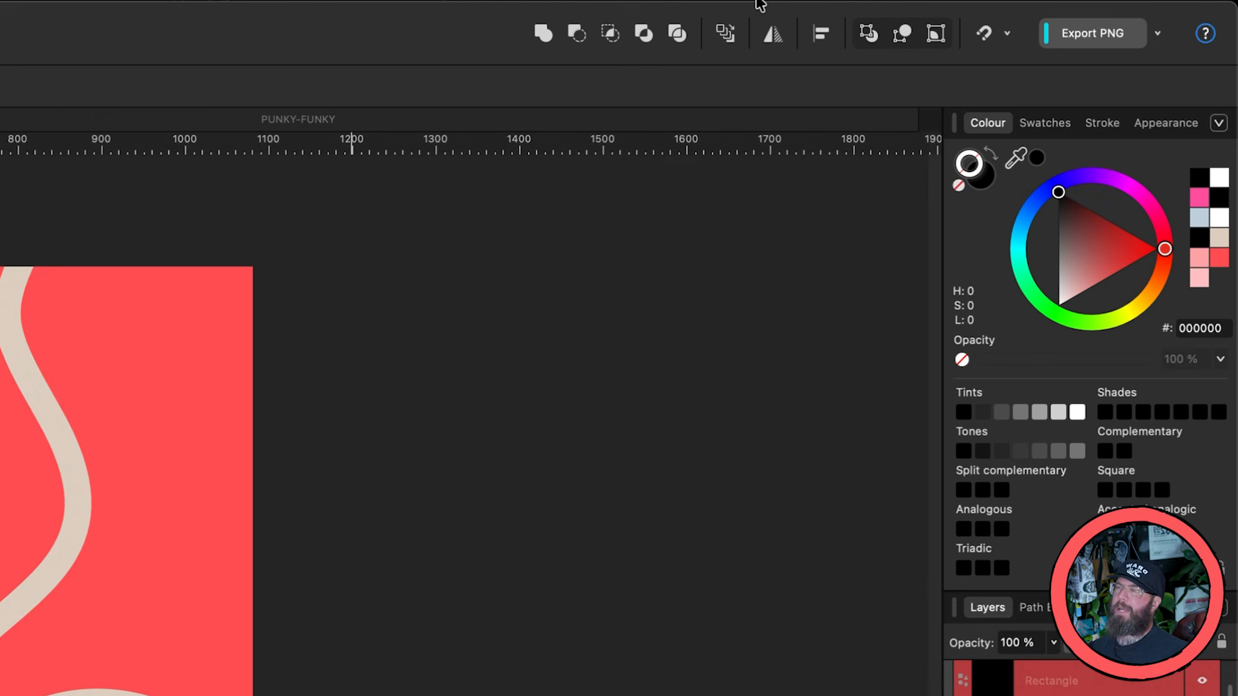
{"action": "left_click", "coordinate": [578, 35]}
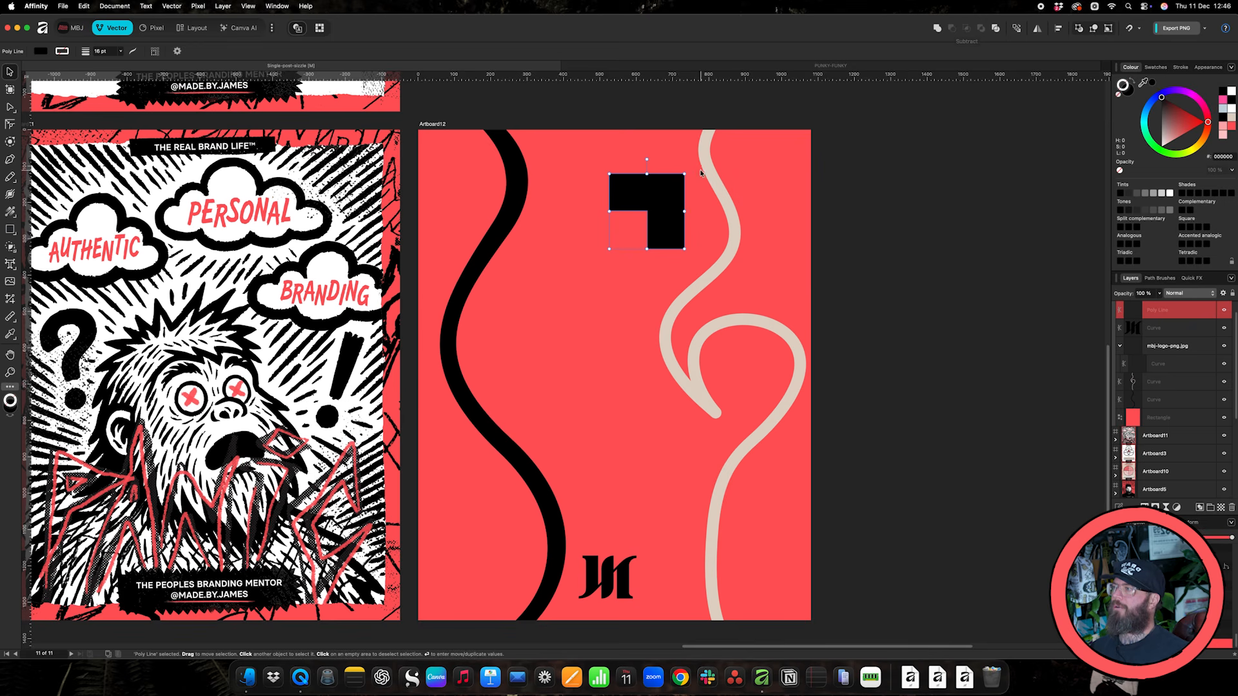
{"action": "left_click_drag", "start_coordinate": [686, 170], "coordinate": [635, 209]}
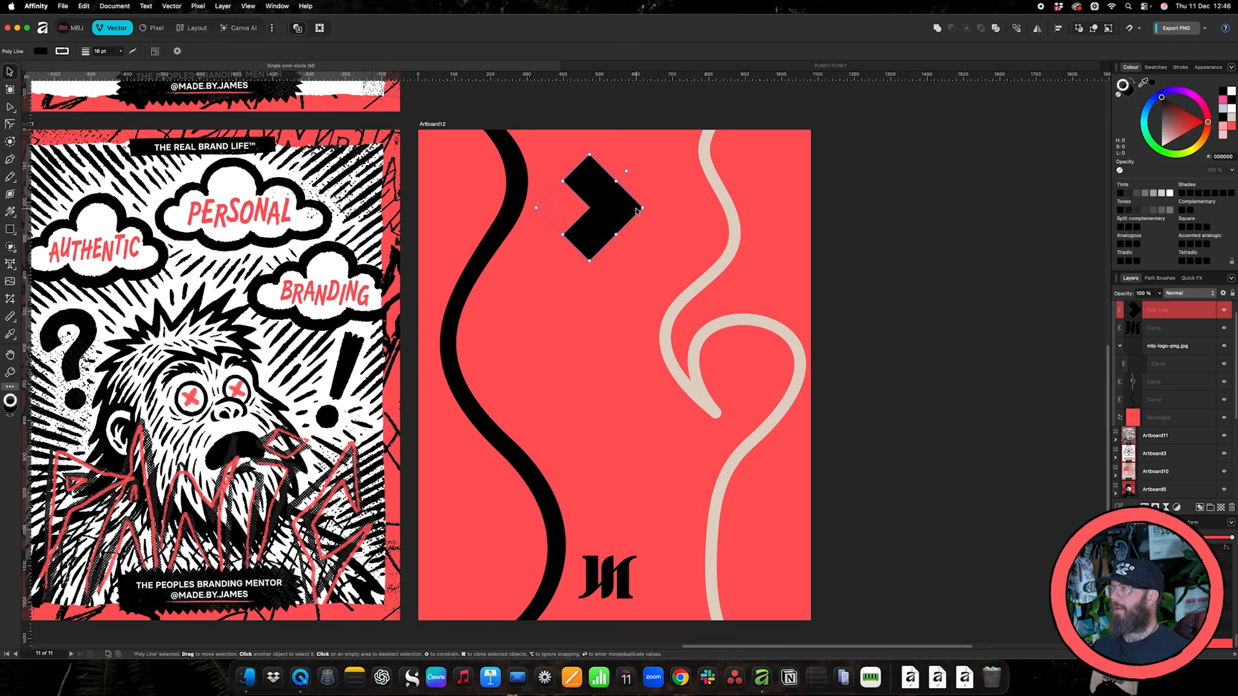
Duplicate the chevron, turn the copy to face left so both form an X, and merge the two shapes with Add
{"action": "key", "text": "super+j"}
{"action": "left_click_drag", "start_coordinate": [596, 150], "coordinate": [636, 239]}
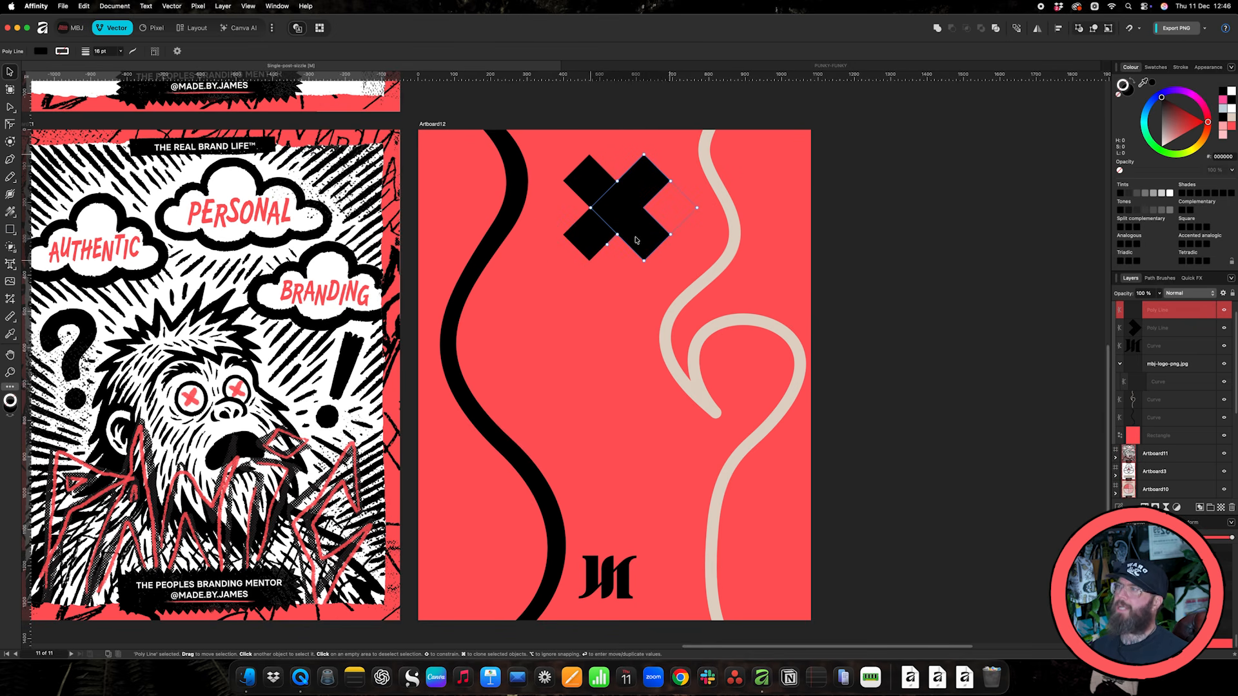
{"action": "left_click", "coordinate": [589, 173], "text": "shift"}
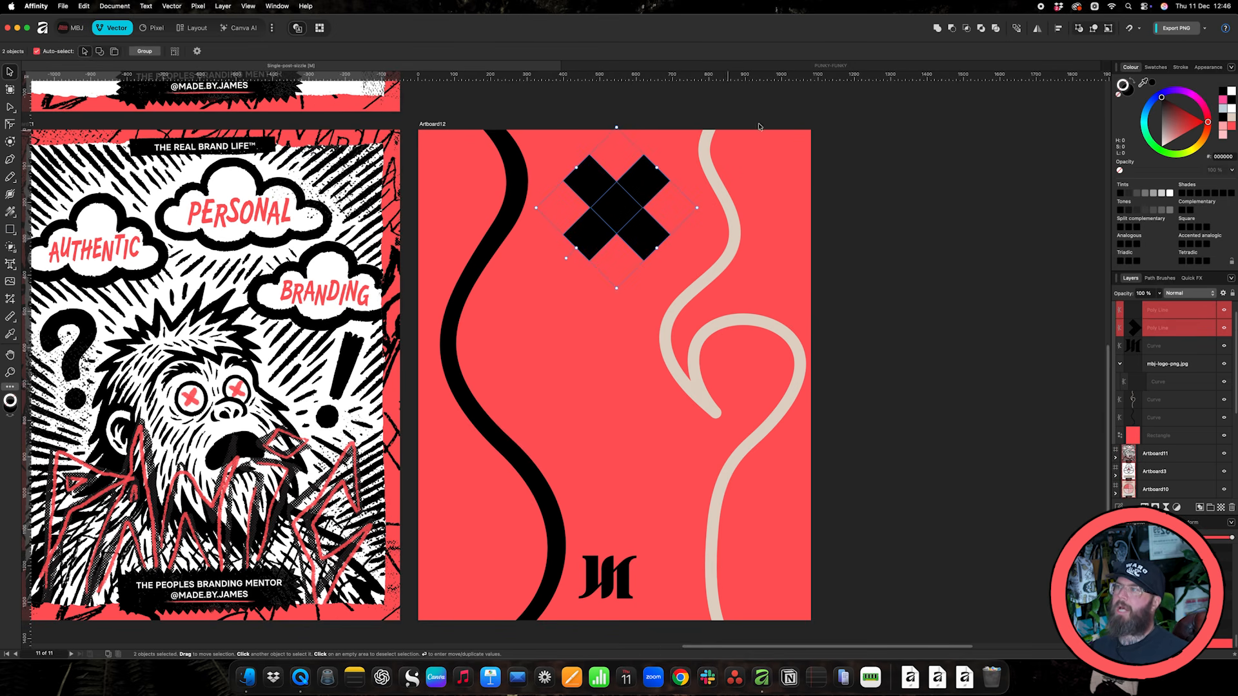
{"action": "left_click", "coordinate": [937, 29]}
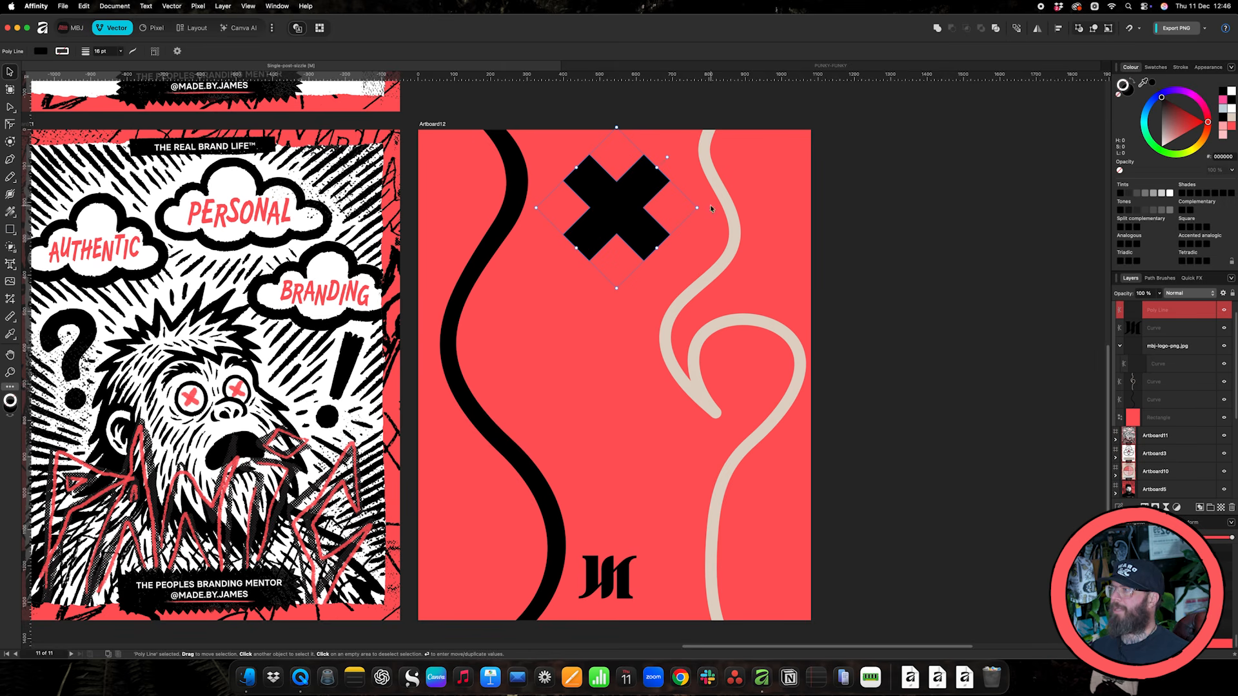
Scale the X down, place it over the upper part of the black curve and set its stroke to beige
{"action": "left_click_drag", "start_coordinate": [699, 207], "coordinate": [497, 202]}
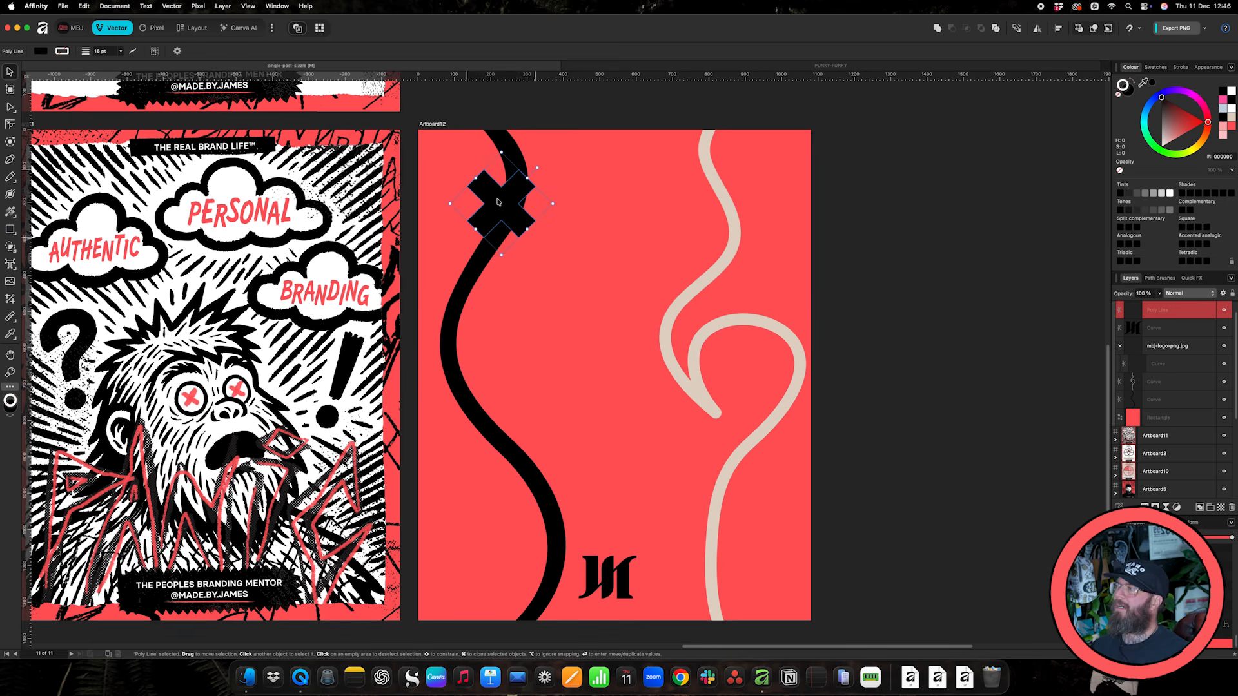
{"action": "left_click", "coordinate": [1231, 118]}
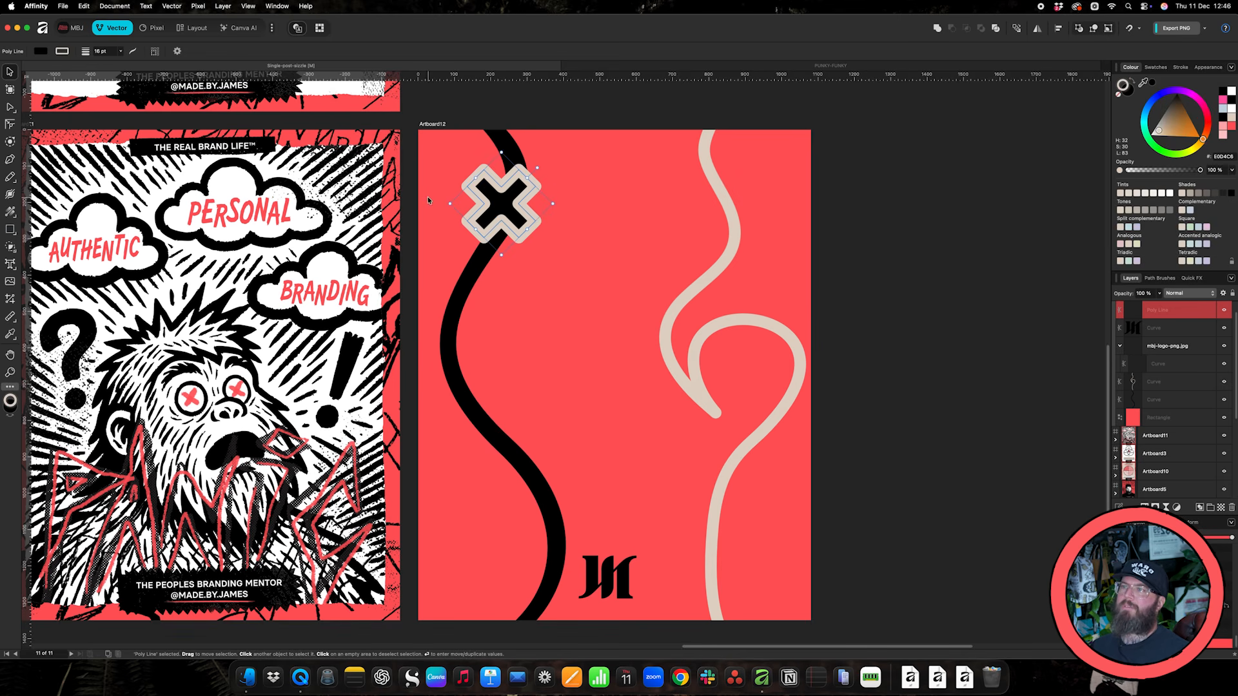
Remove the stroke from the X on the black curve and fill the shape with beige
{"action": "left_click", "coordinate": [1119, 95]}
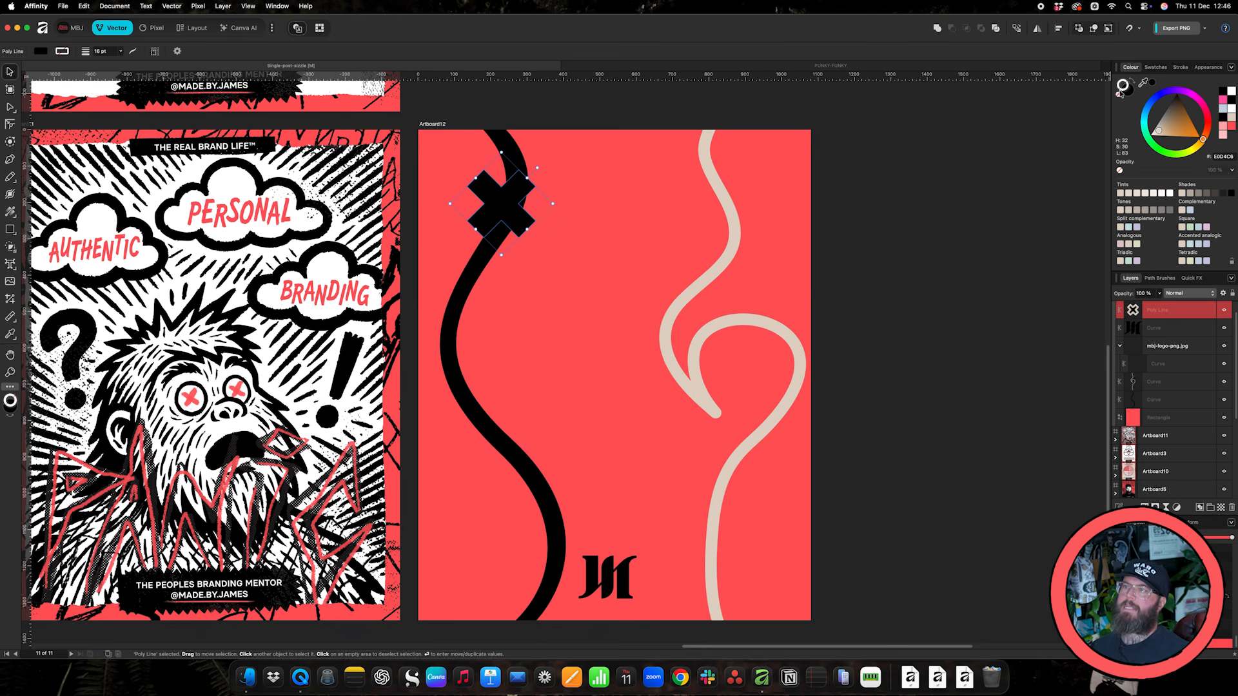
{"action": "left_click", "coordinate": [1128, 90]}
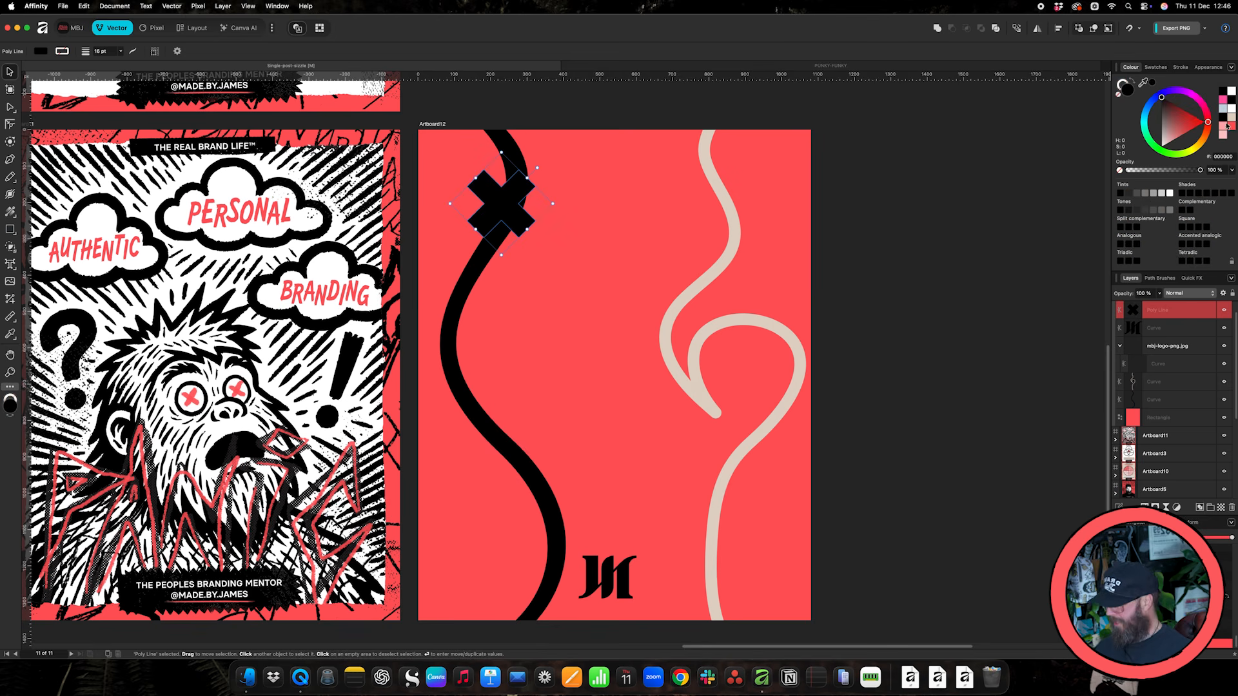
{"action": "left_click", "coordinate": [1231, 118]}
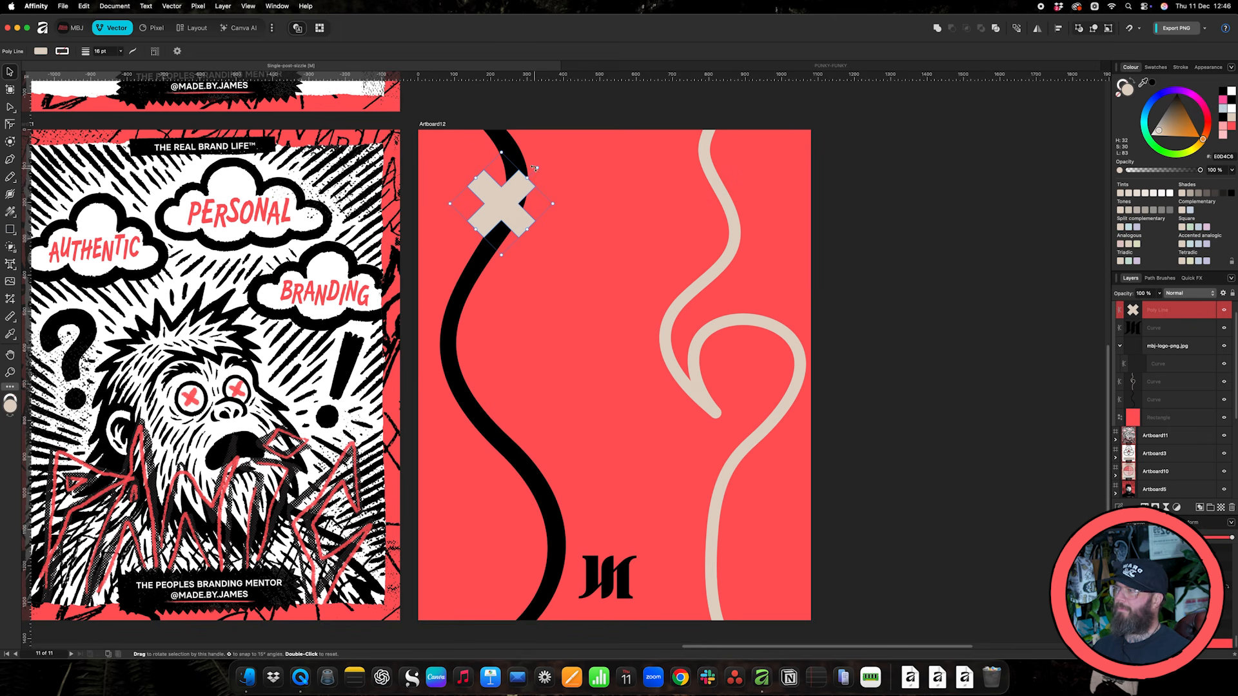
Make two copies of the X: a black one on the beige curve's loop and a smaller beige one beside the lower black curve
{"action": "left_click_drag", "start_coordinate": [535, 201], "coordinate": [787, 330]}
{"action": "left_click", "coordinate": [1223, 117]}
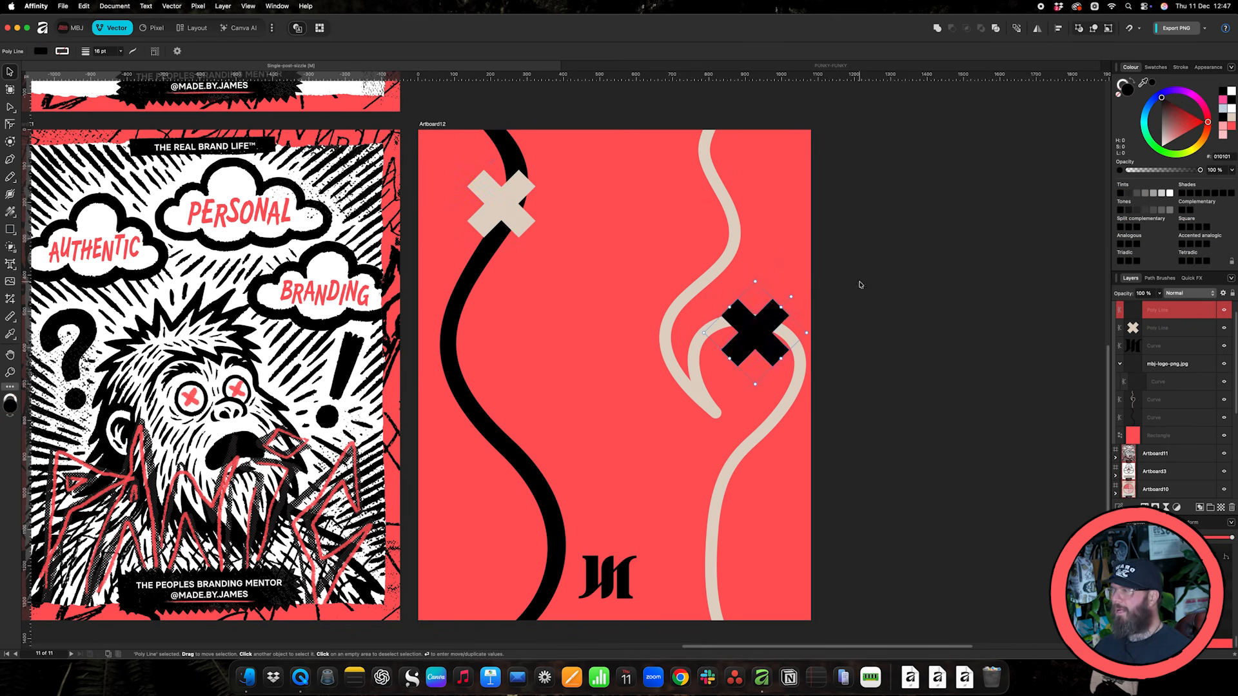
{"action": "scroll", "coordinate": [774, 295], "scroll_direction": "down", "scroll_amount": 2}
{"action": "key", "text": "super+j"}
{"action": "left_click_drag", "start_coordinate": [775, 295], "coordinate": [530, 476]}
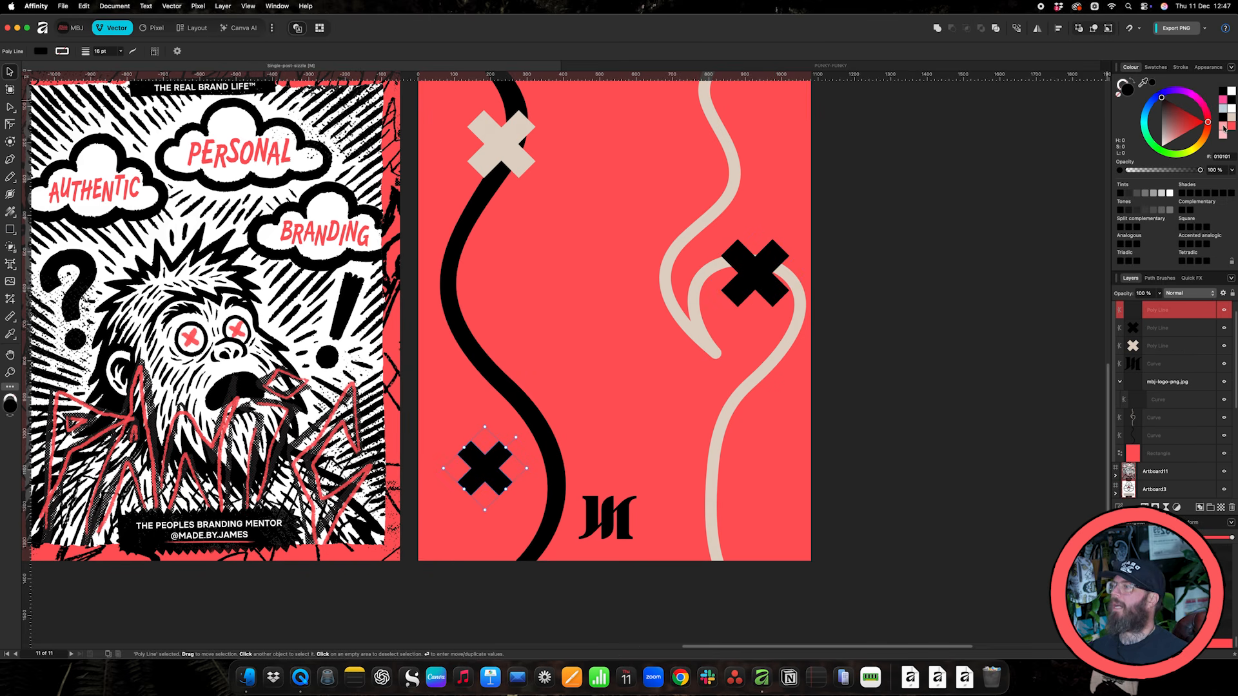
{"action": "left_click", "coordinate": [1232, 119]}
{"action": "scroll", "coordinate": [776, 341], "scroll_direction": "up", "scroll_amount": 3}
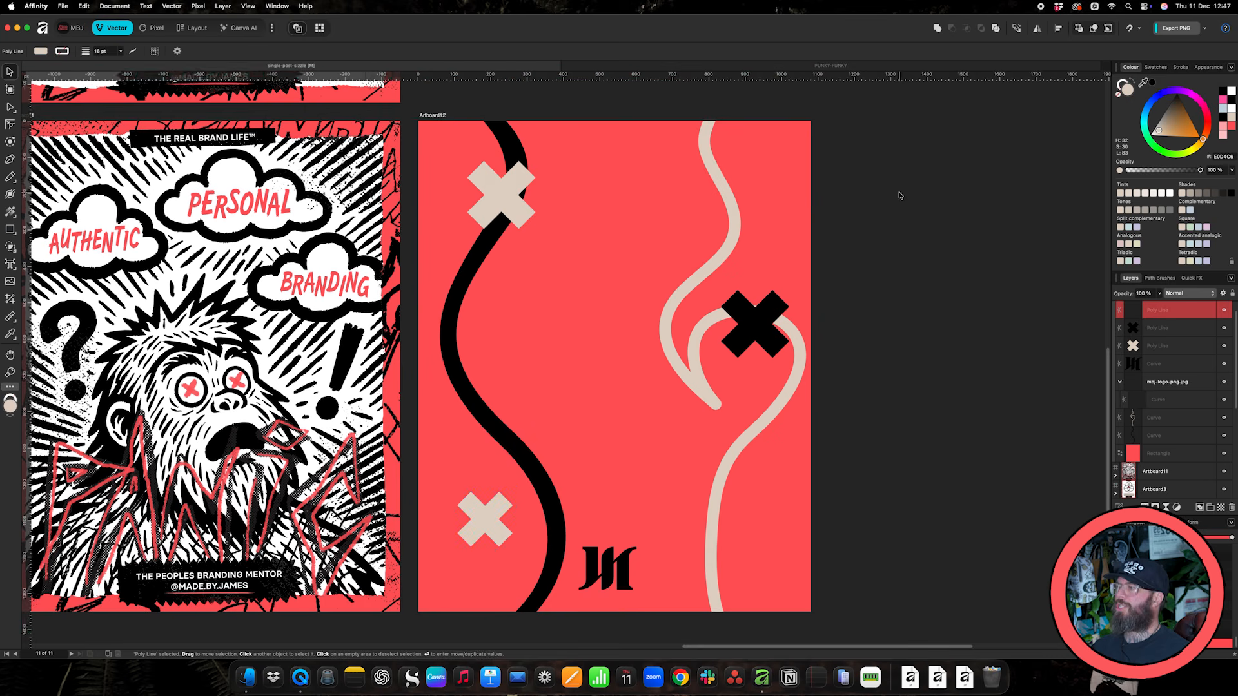
Move the black X up onto the upper bend of the beige curve and switch to the Pixel studio
{"action": "left_click_drag", "start_coordinate": [769, 346], "coordinate": [760, 376]}
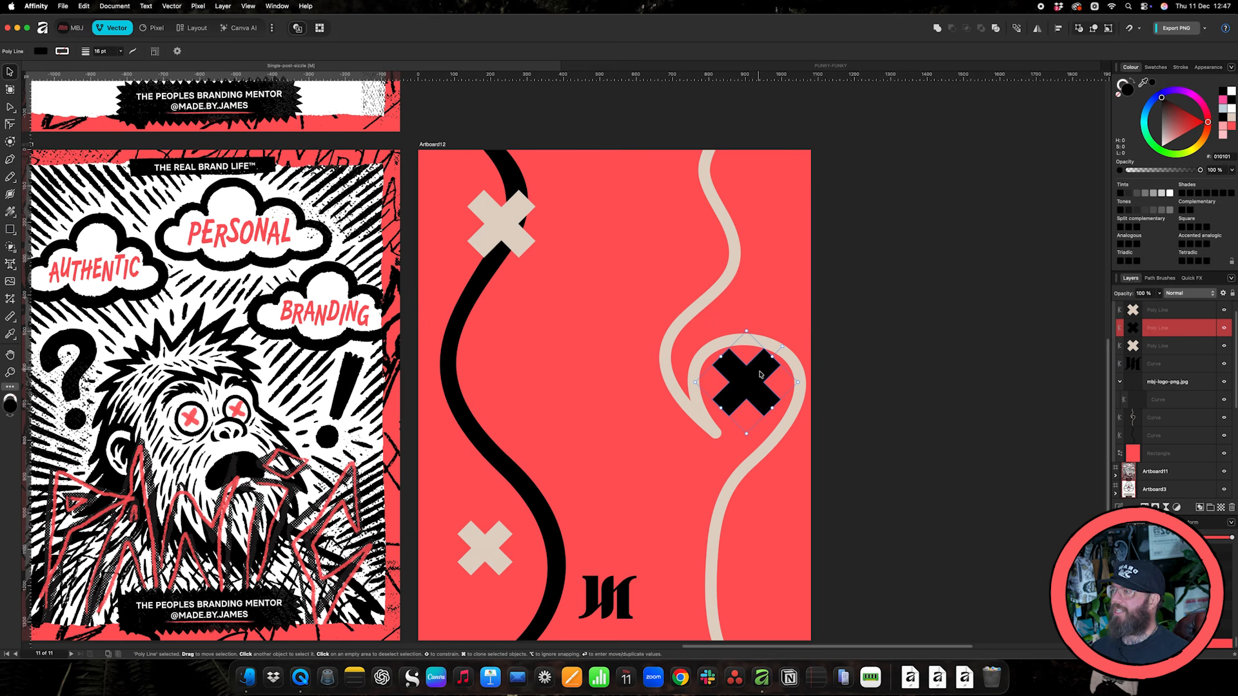
{"action": "left_click_drag", "start_coordinate": [752, 387], "coordinate": [759, 281]}
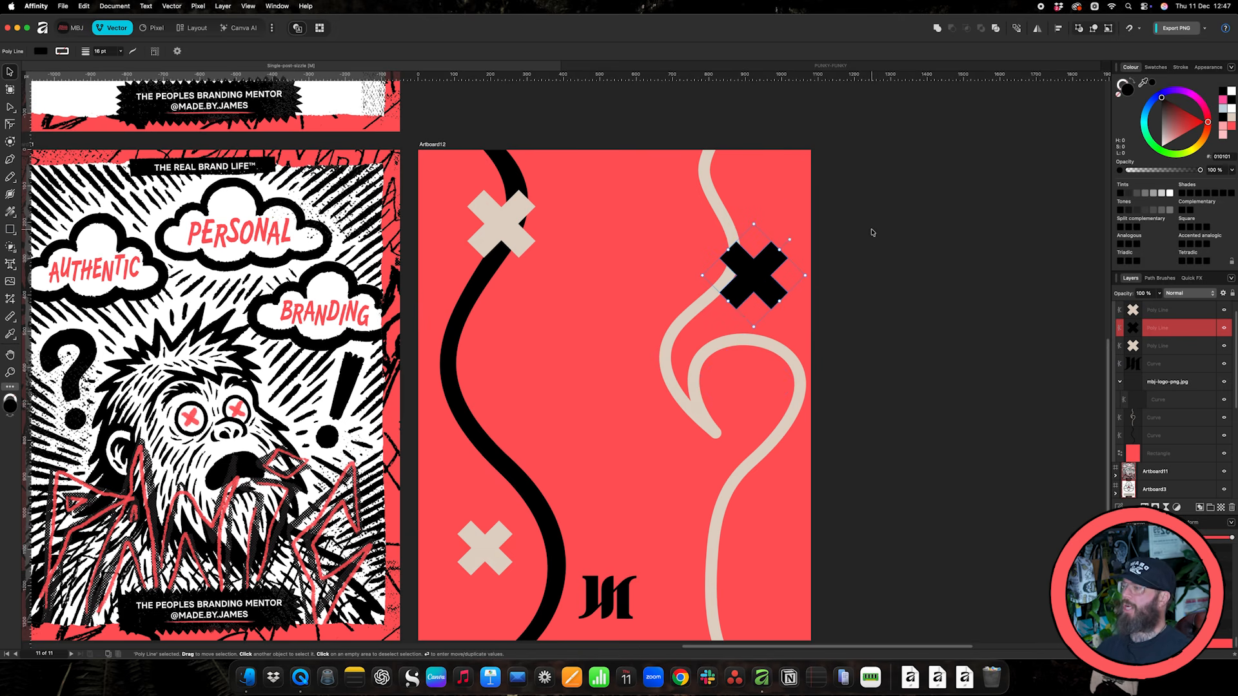
{"action": "left_click", "coordinate": [902, 275]}
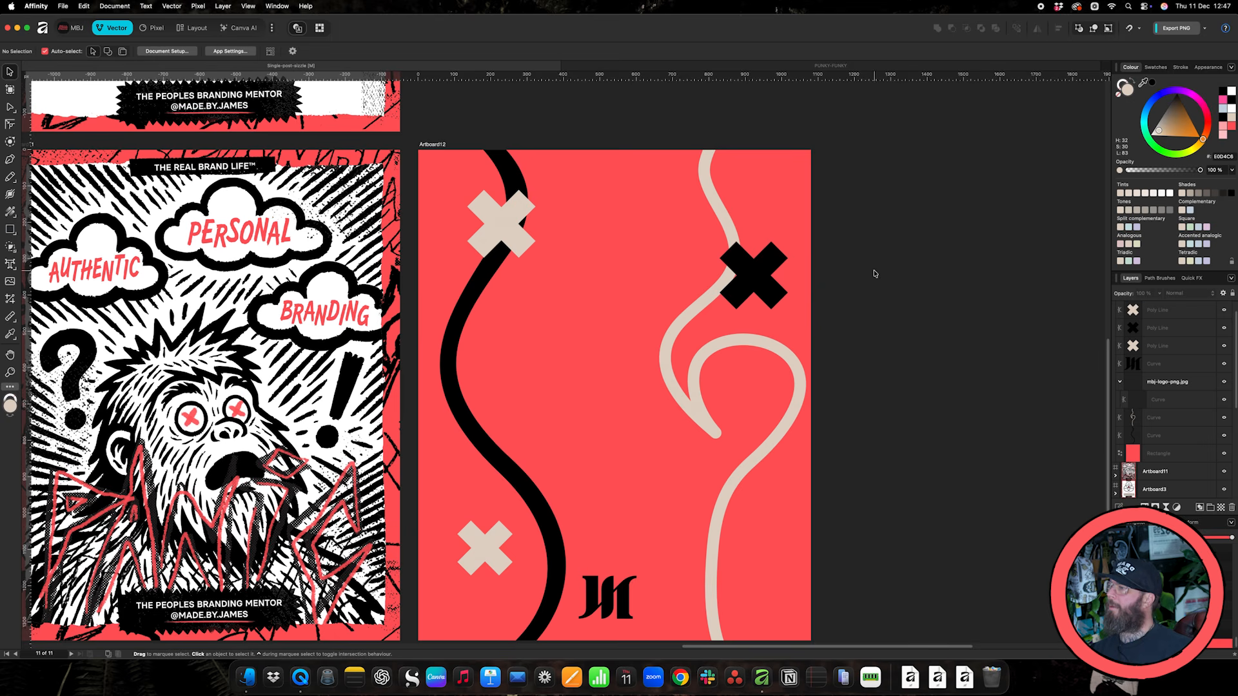
{"action": "scroll", "coordinate": [867, 361], "scroll_direction": "down", "scroll_amount": 2}
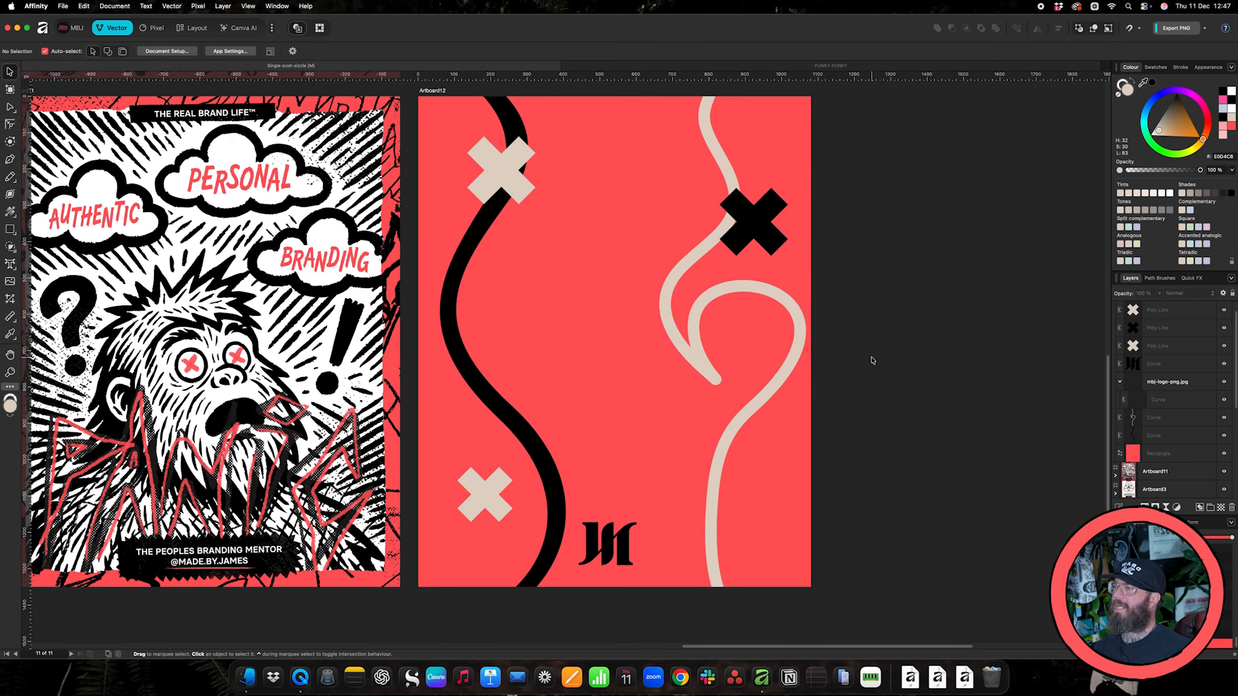
{"action": "left_click_drag", "start_coordinate": [780, 238], "coordinate": [759, 219]}
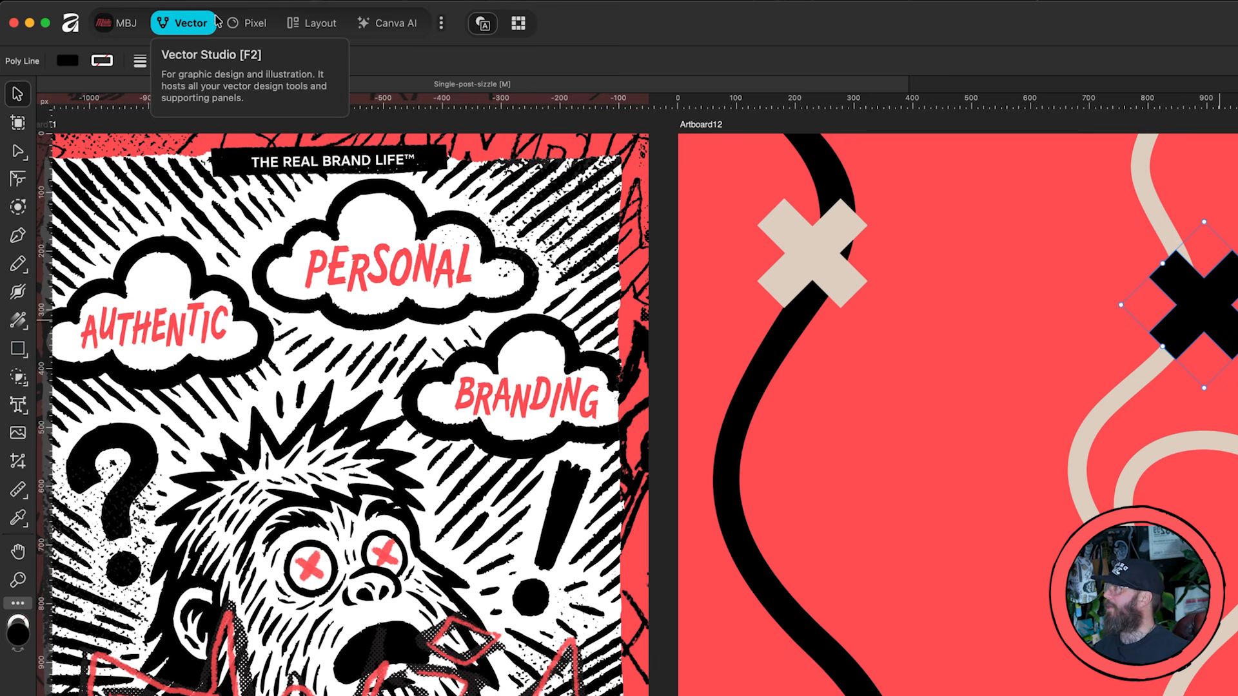
{"action": "left_click", "coordinate": [261, 26]}
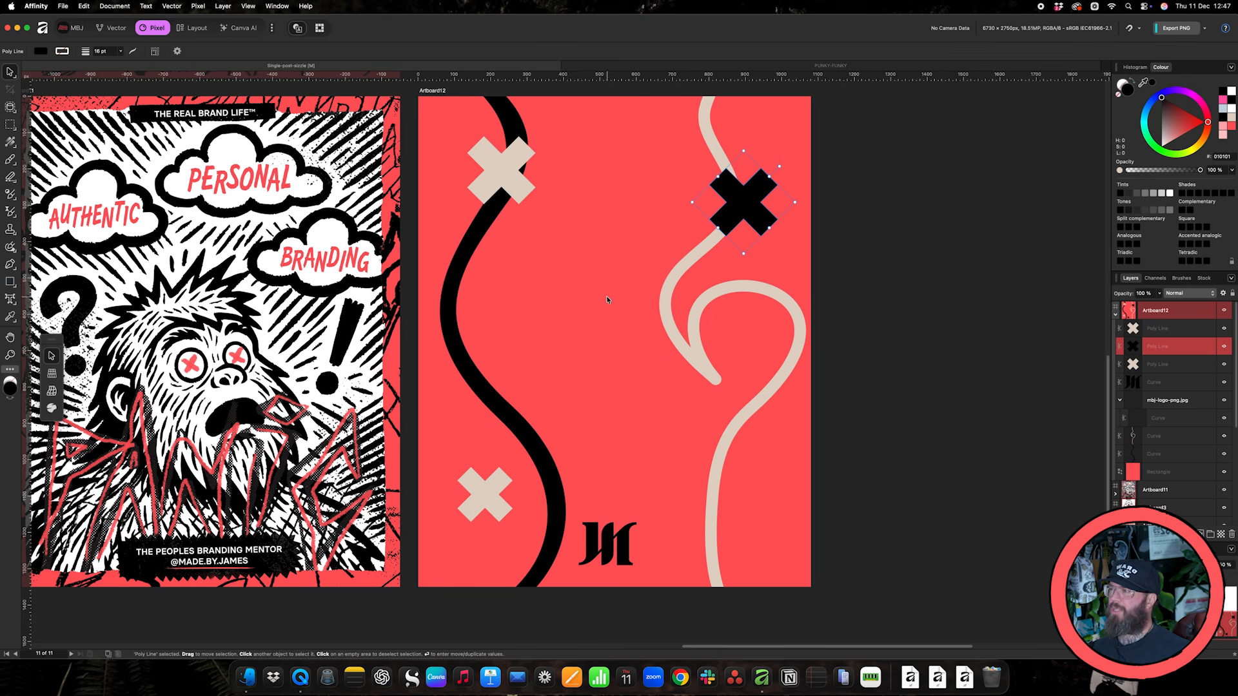
{"action": "left_click_drag", "start_coordinate": [744, 214], "coordinate": [730, 204]}
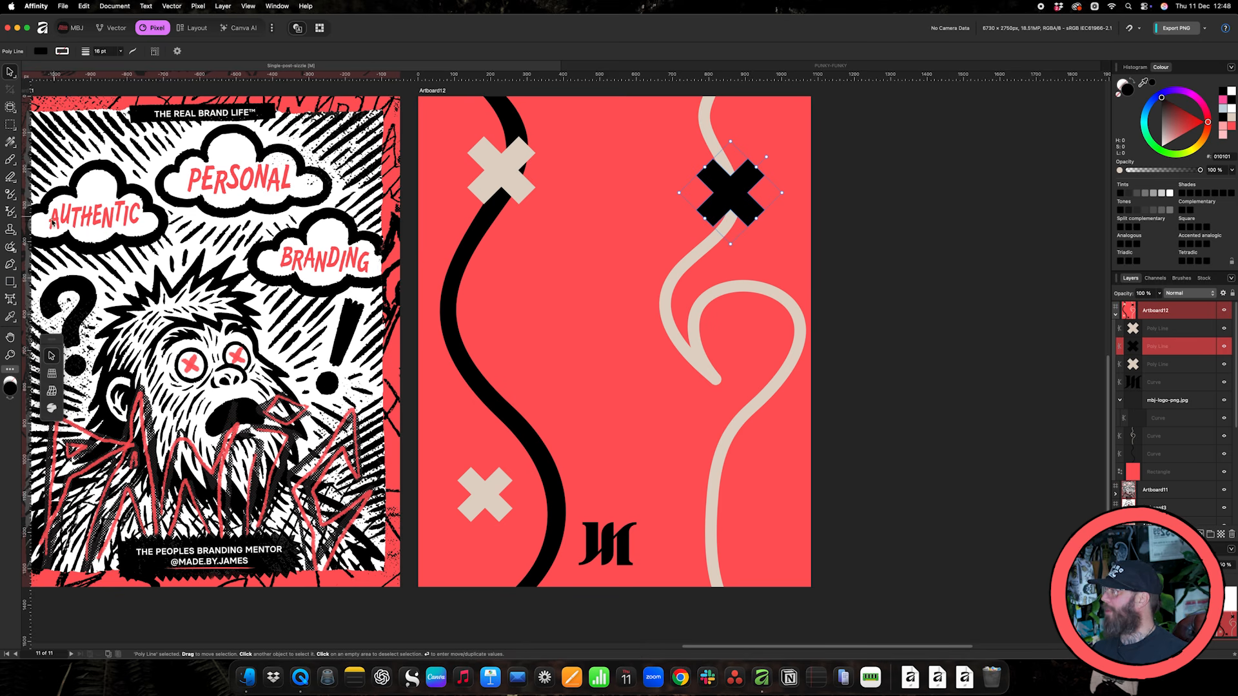
Add the art text "FUNKY" in Tabby Regular at about 148 pt across the middle of Artboard12
{"action": "left_click", "coordinate": [10, 299]}
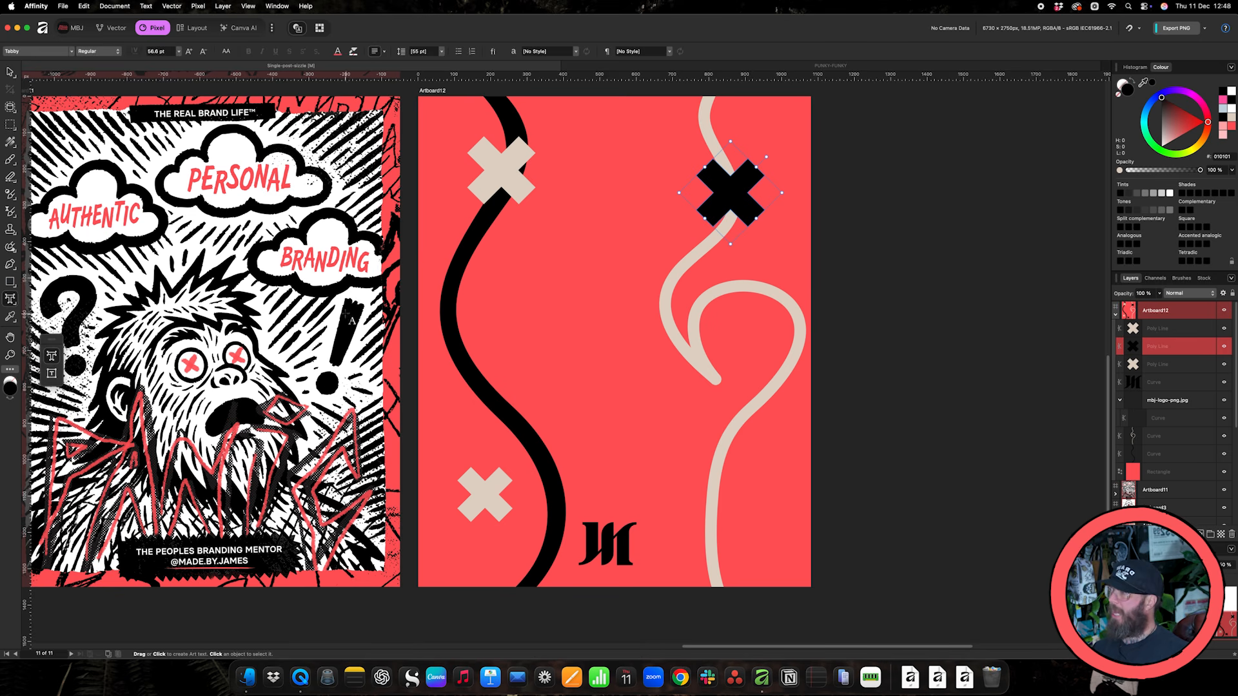
{"action": "left_click_drag", "start_coordinate": [507, 290], "coordinate": [567, 366]}
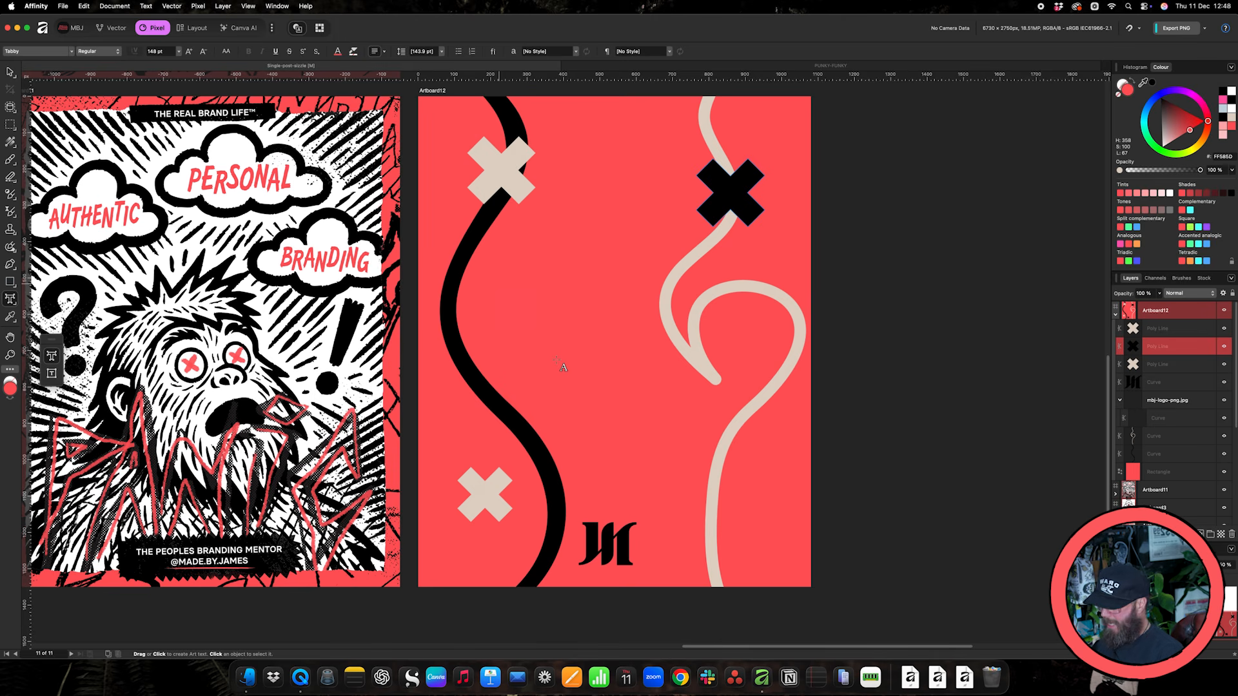
{"action": "type", "text": "FUNKY"}
{"action": "key", "text": "Escape"}
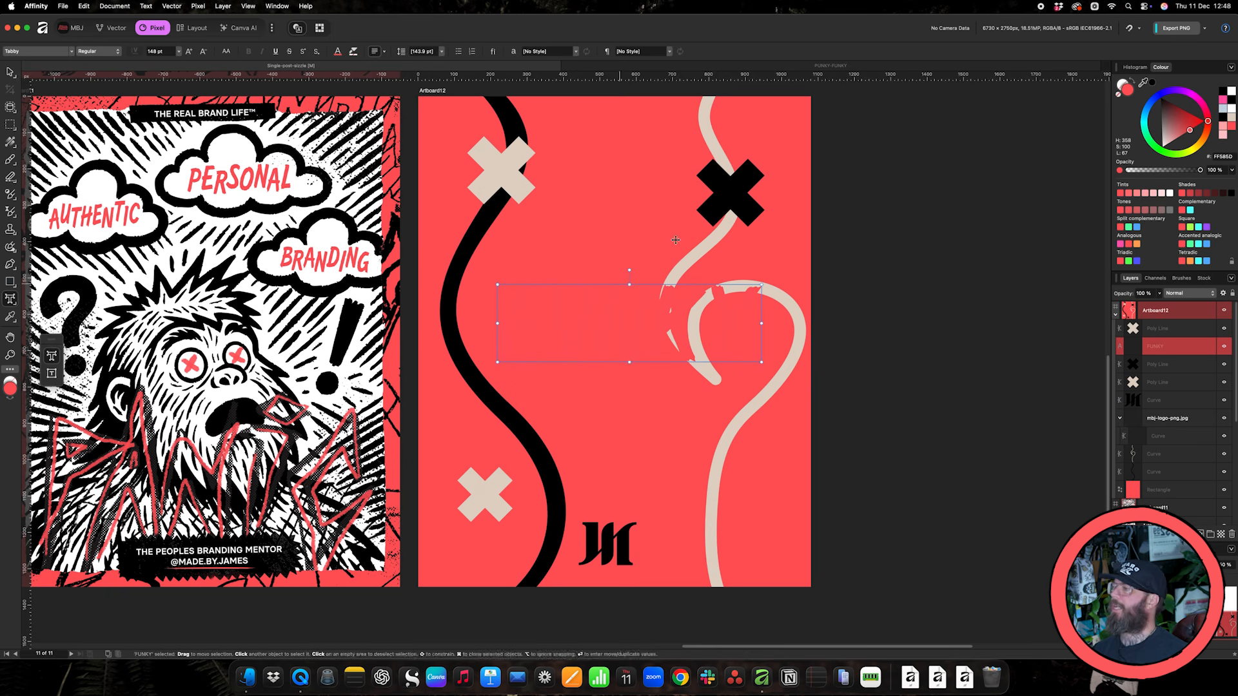
{"action": "key", "text": "v"}
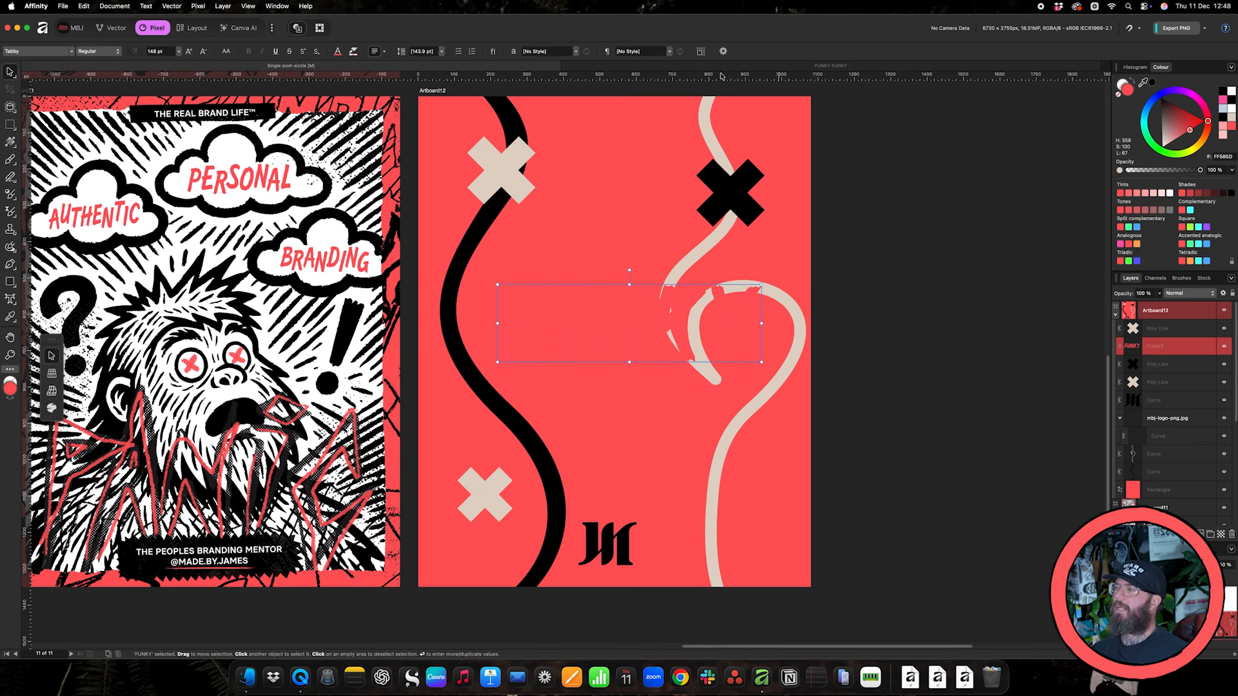
Colour the FUNKY text black and scale it to about 137 pt between the two curves
{"action": "left_click", "coordinate": [1231, 118]}
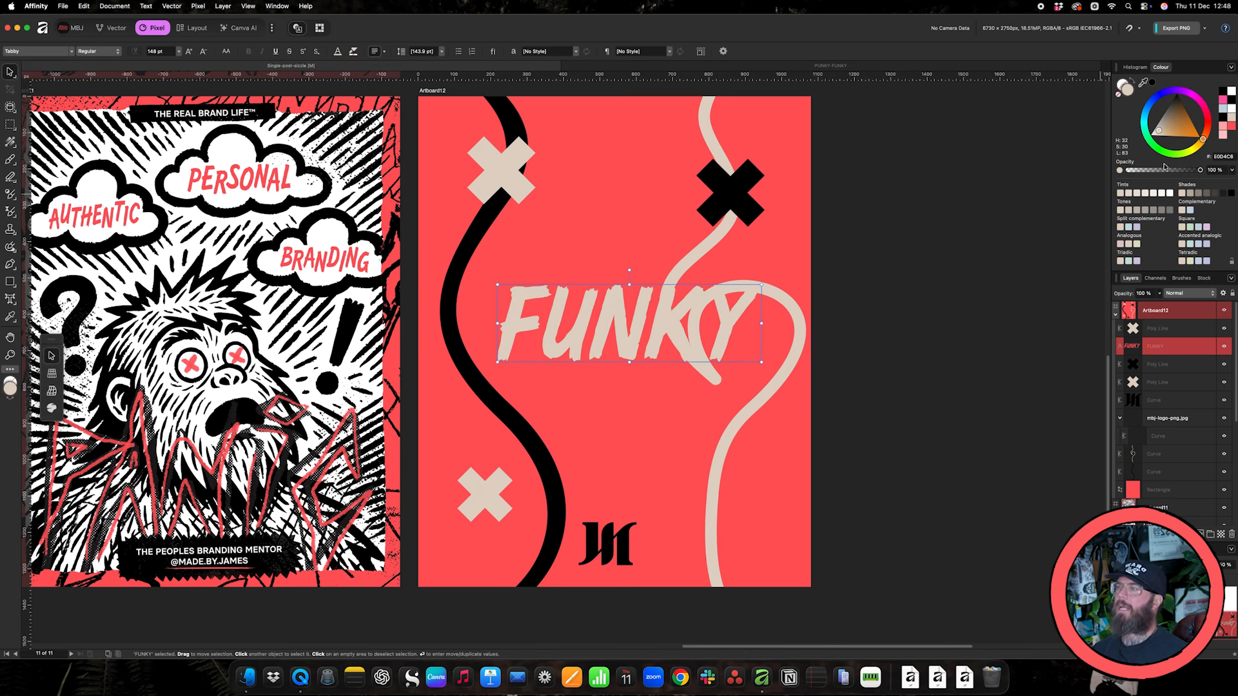
{"action": "left_click", "coordinate": [1221, 110]}
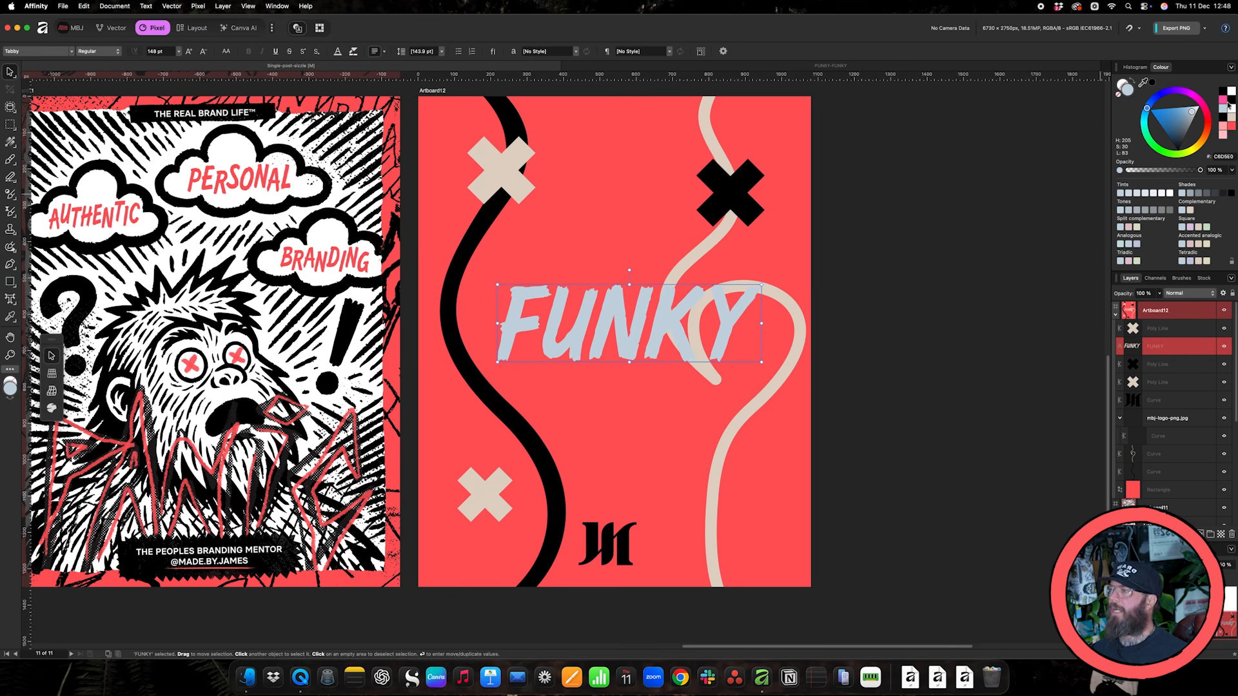
{"action": "left_click", "coordinate": [1223, 92]}
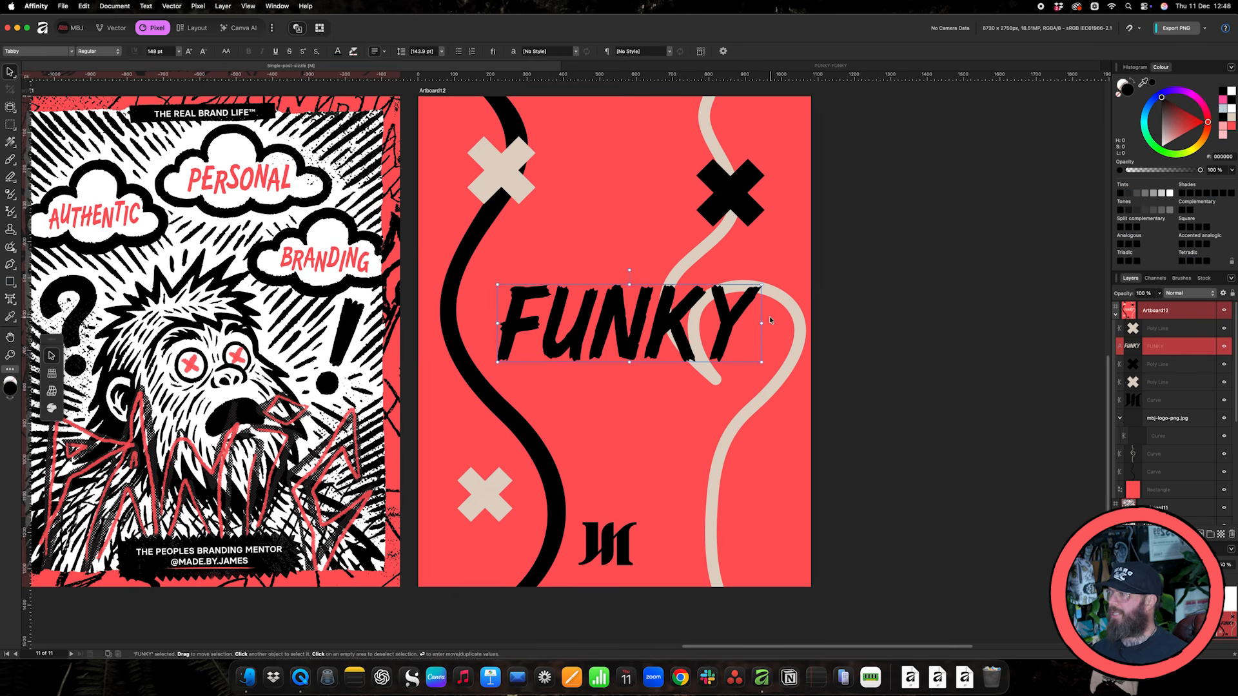
{"action": "left_click_drag", "start_coordinate": [762, 323], "coordinate": [681, 350]}
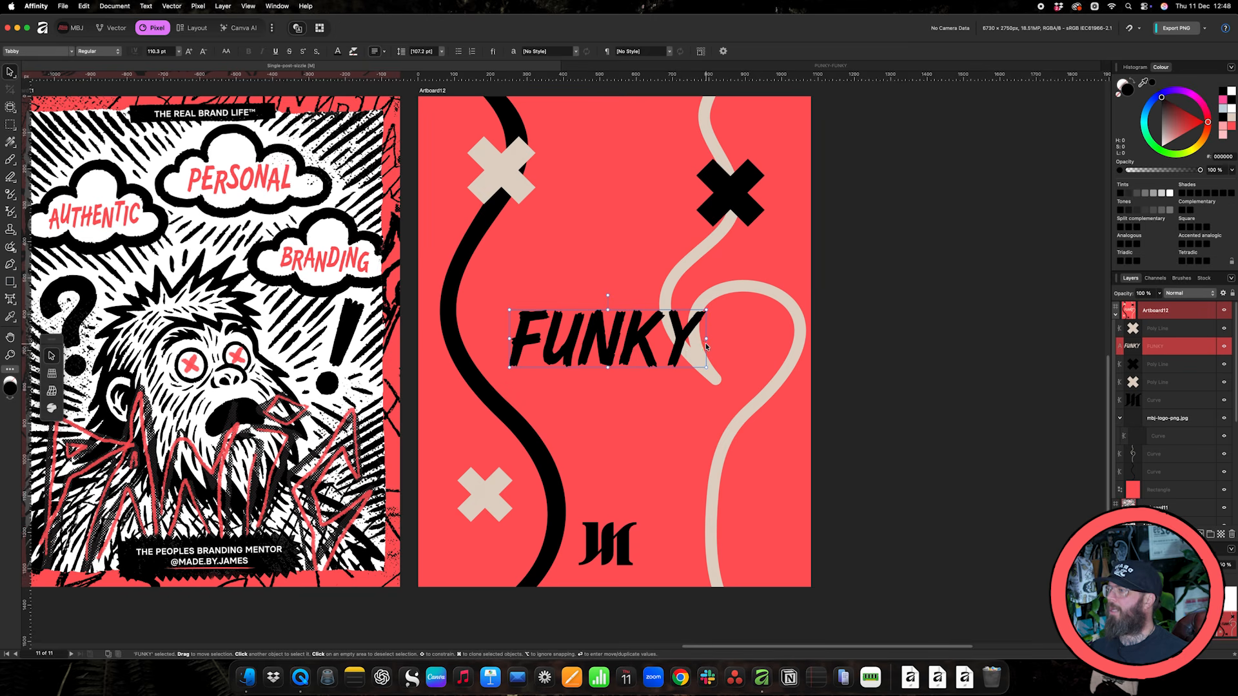
{"action": "mouse_move", "coordinate": [705, 339]}
{"action": "left_mouse_down"}
{"action": "mouse_move", "coordinate": [752, 339]}
{"action": "mouse_move", "coordinate": [708, 348]}
{"action": "left_mouse_up"}
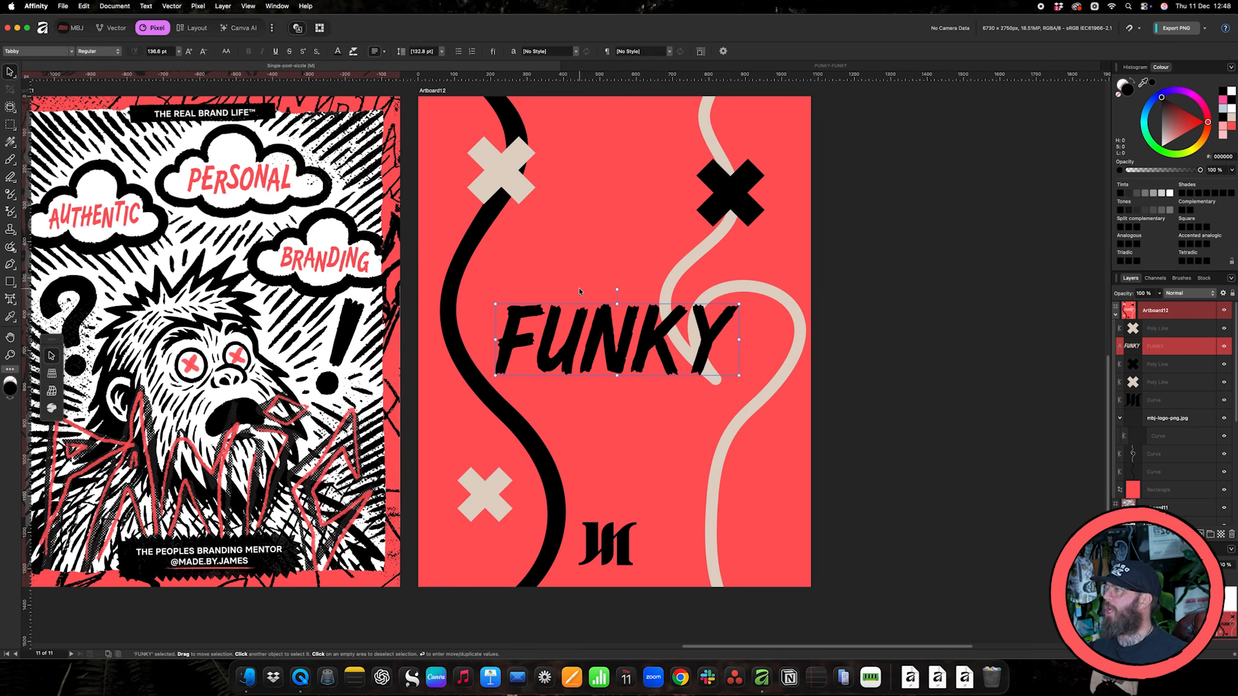
Shift the black curve slightly left and enlarge the FUNKY text to about 159 pt
{"action": "left_click", "coordinate": [461, 255]}
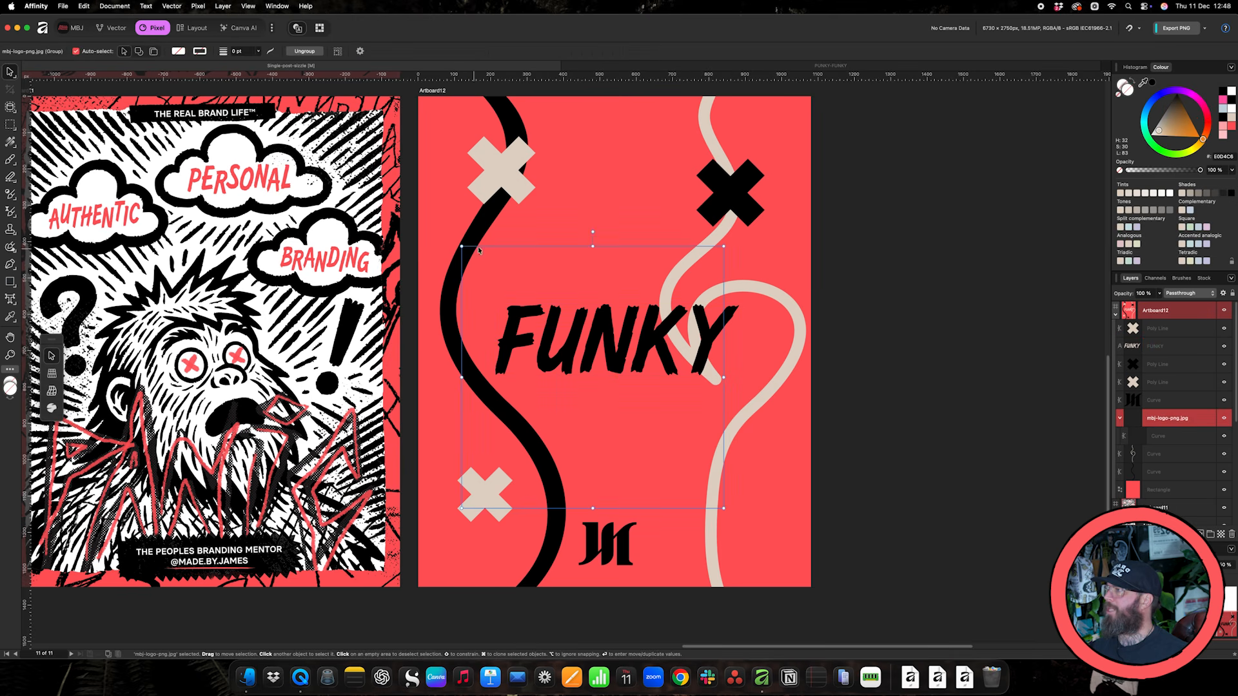
{"action": "left_click", "coordinate": [483, 228]}
{"action": "left_click_drag", "start_coordinate": [483, 228], "coordinate": [464, 226]}
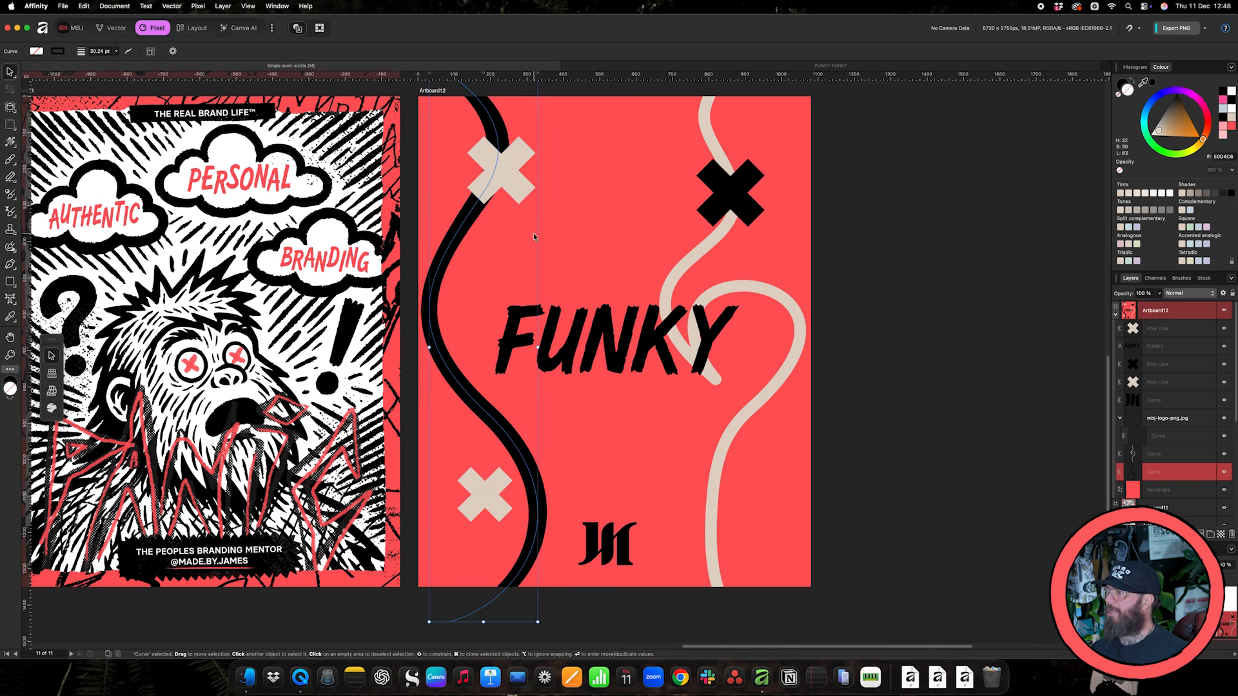
{"action": "left_click", "coordinate": [603, 316]}
{"action": "left_click_drag", "start_coordinate": [617, 302], "coordinate": [615, 293]}
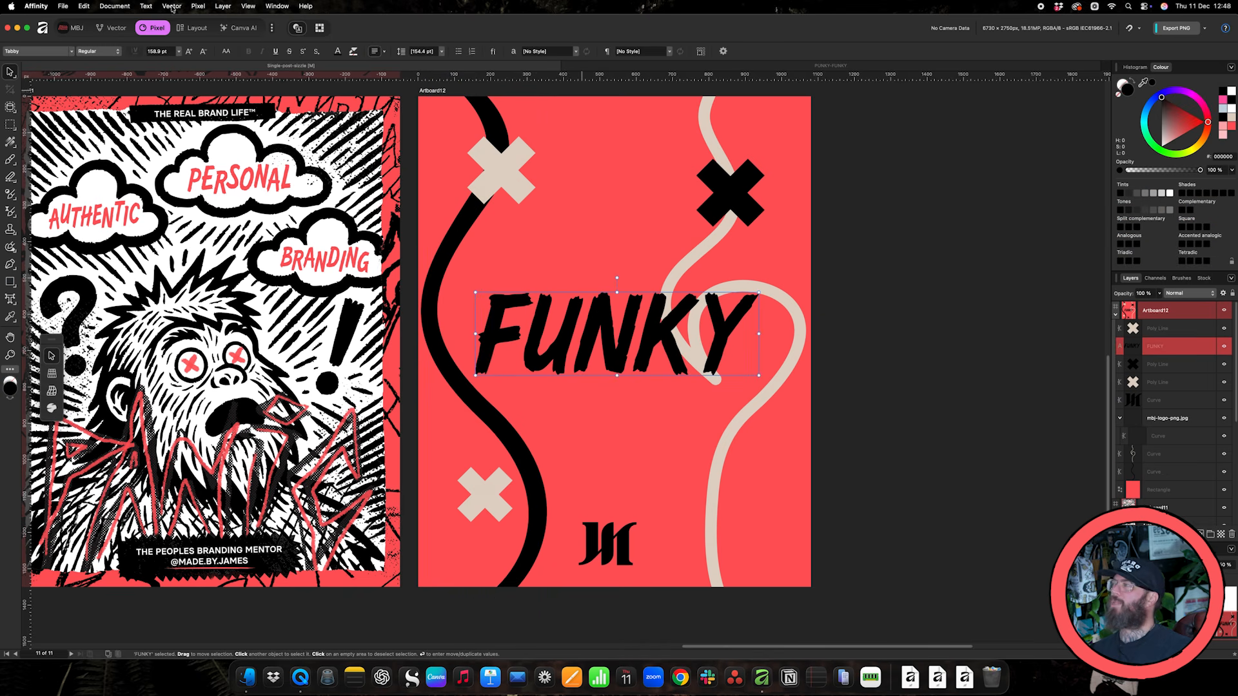
Add a live Twirl filter to the FUNKY text with an angle of about 103° and centre it on the letter U
{"action": "left_click", "coordinate": [196, 6]}
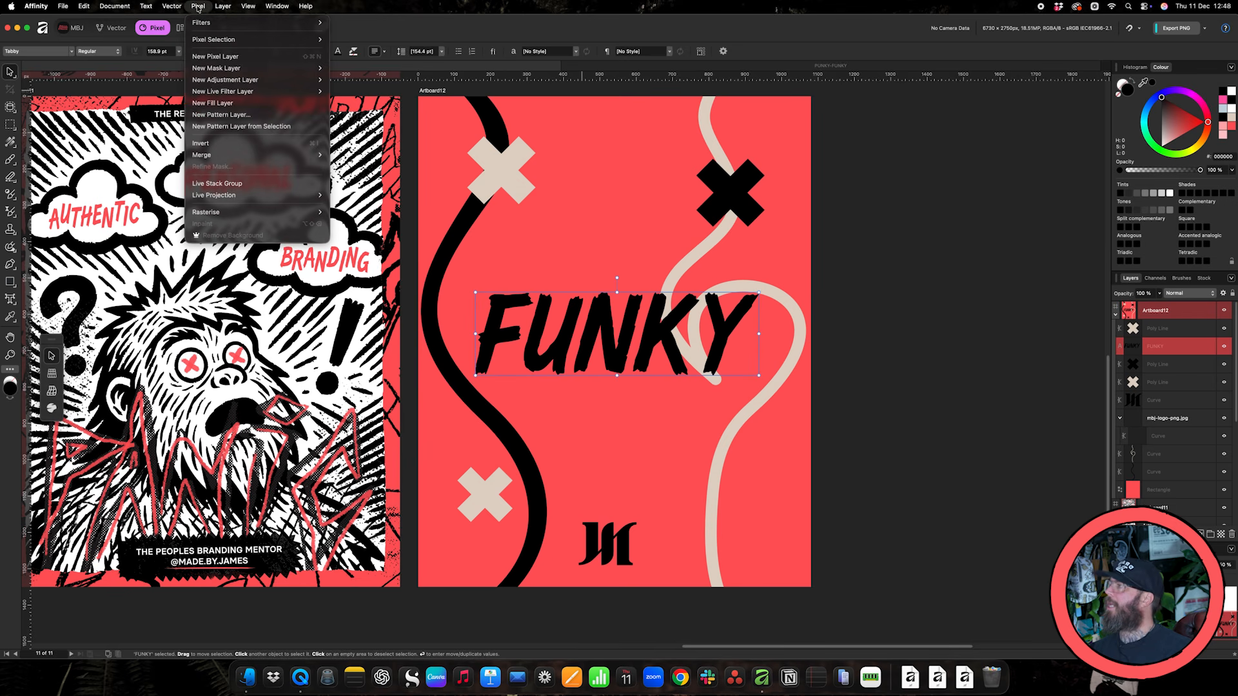
{"action": "mouse_move", "coordinate": [222, 92]}
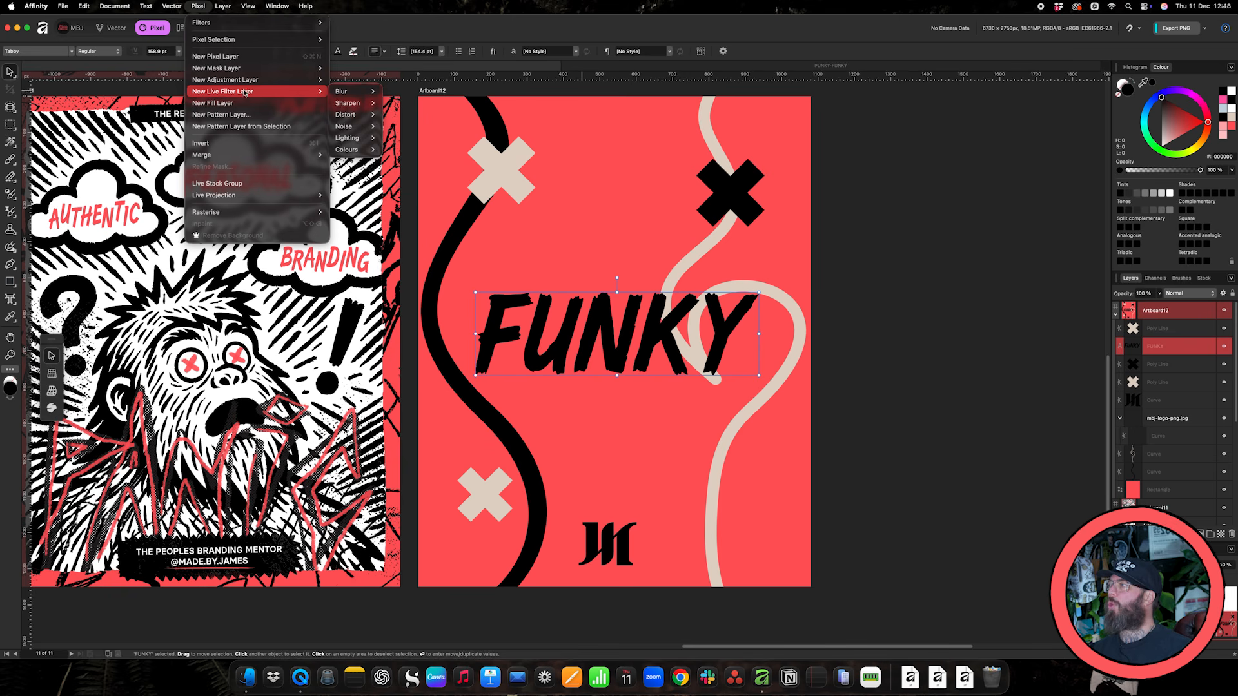
{"action": "mouse_move", "coordinate": [357, 116]}
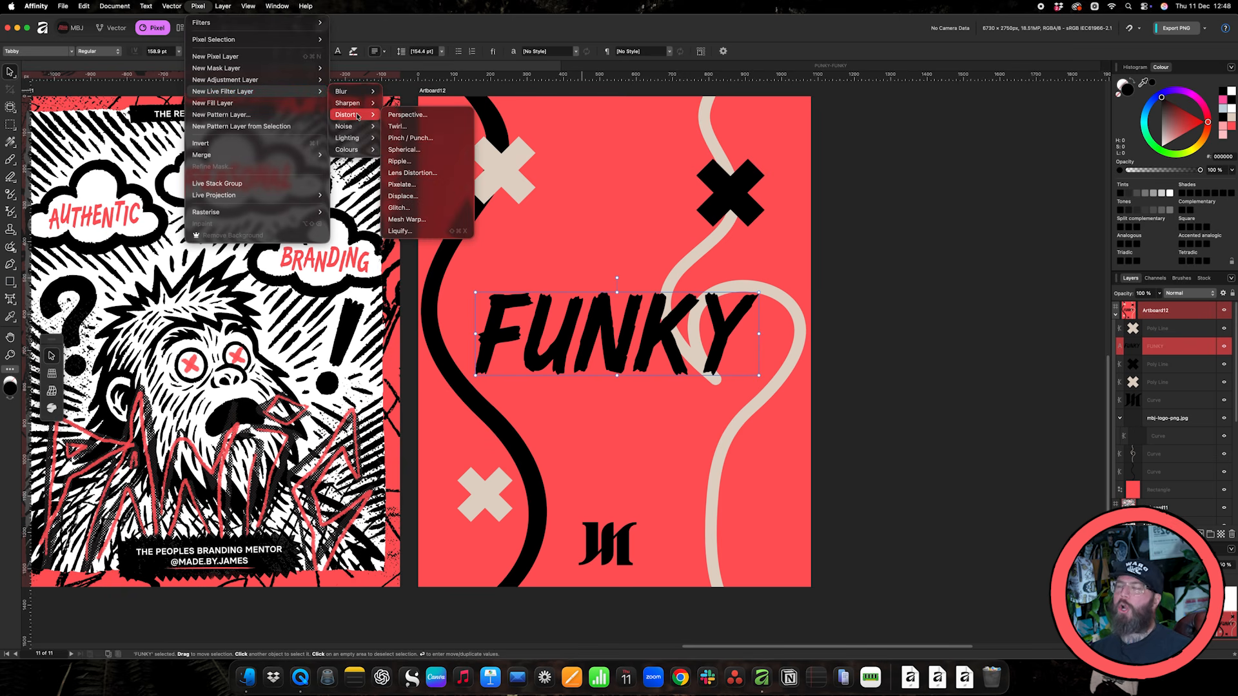
{"action": "left_click", "coordinate": [397, 127]}
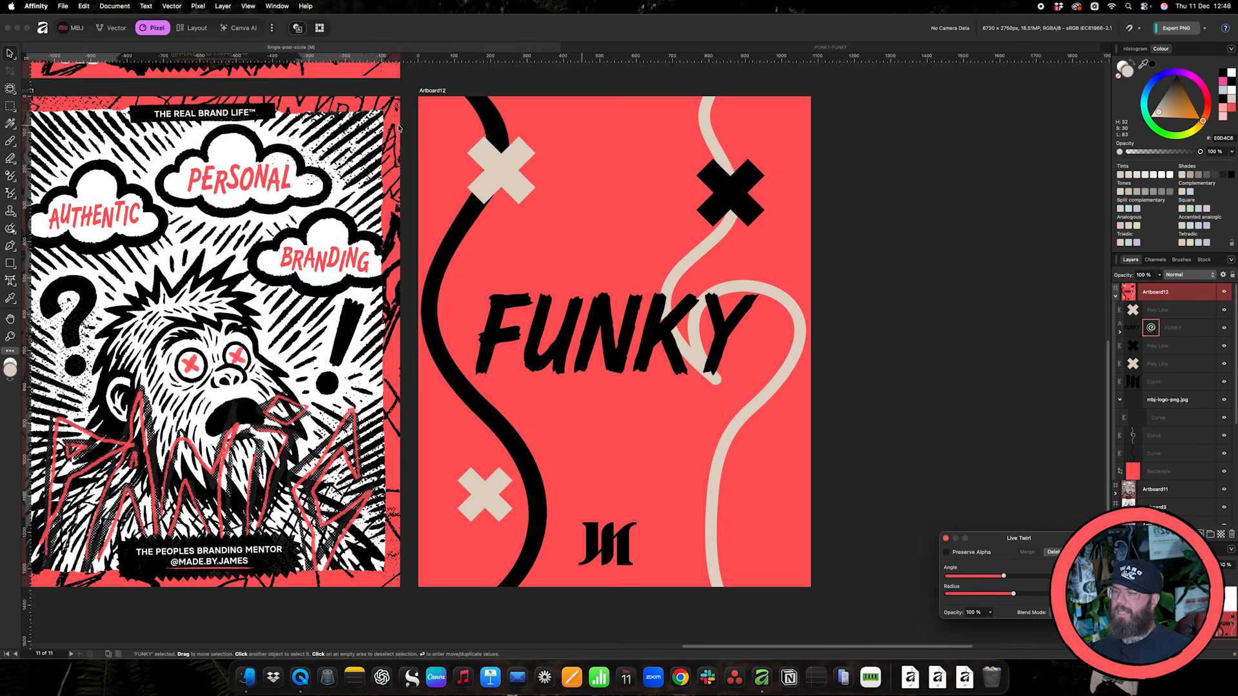
{"action": "left_click_drag", "start_coordinate": [1061, 539], "coordinate": [962, 488]}
{"action": "left_click_drag", "start_coordinate": [903, 526], "coordinate": [912, 527]}
{"action": "left_click_drag", "start_coordinate": [616, 345], "coordinate": [556, 332]}
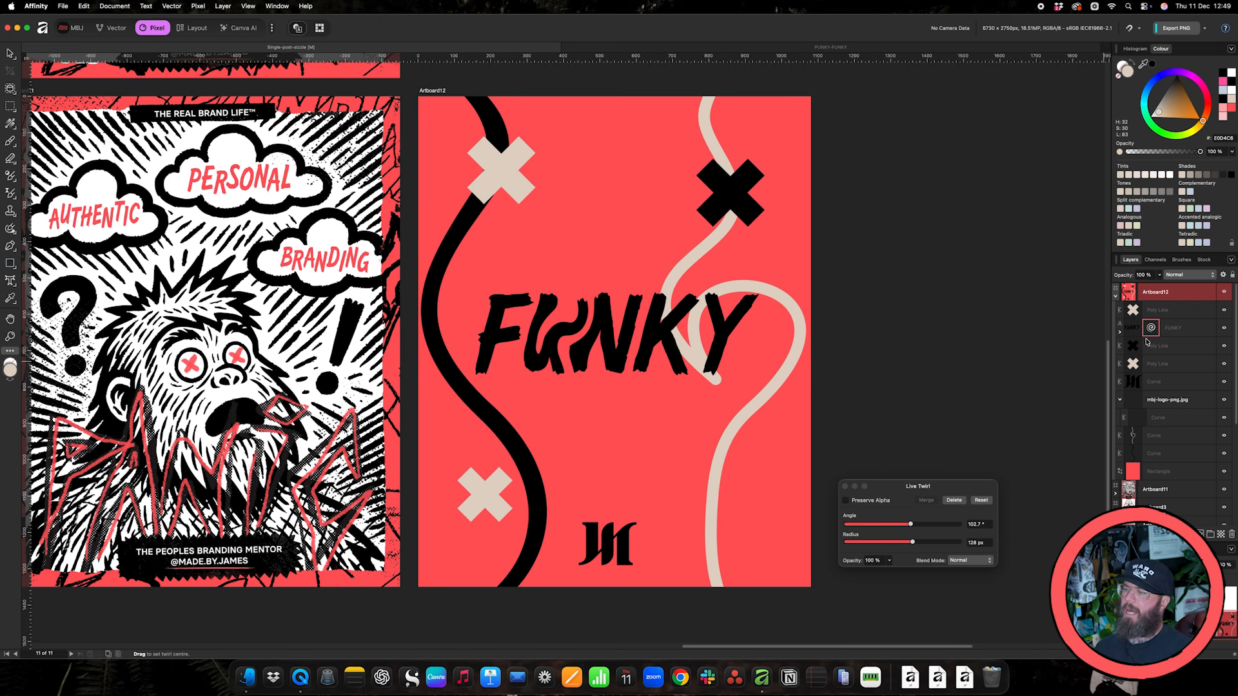
Raise the twirl angle to about 316.5° and move the twirl centre onto the letter N
{"action": "left_click_drag", "start_coordinate": [909, 525], "coordinate": [929, 525]}
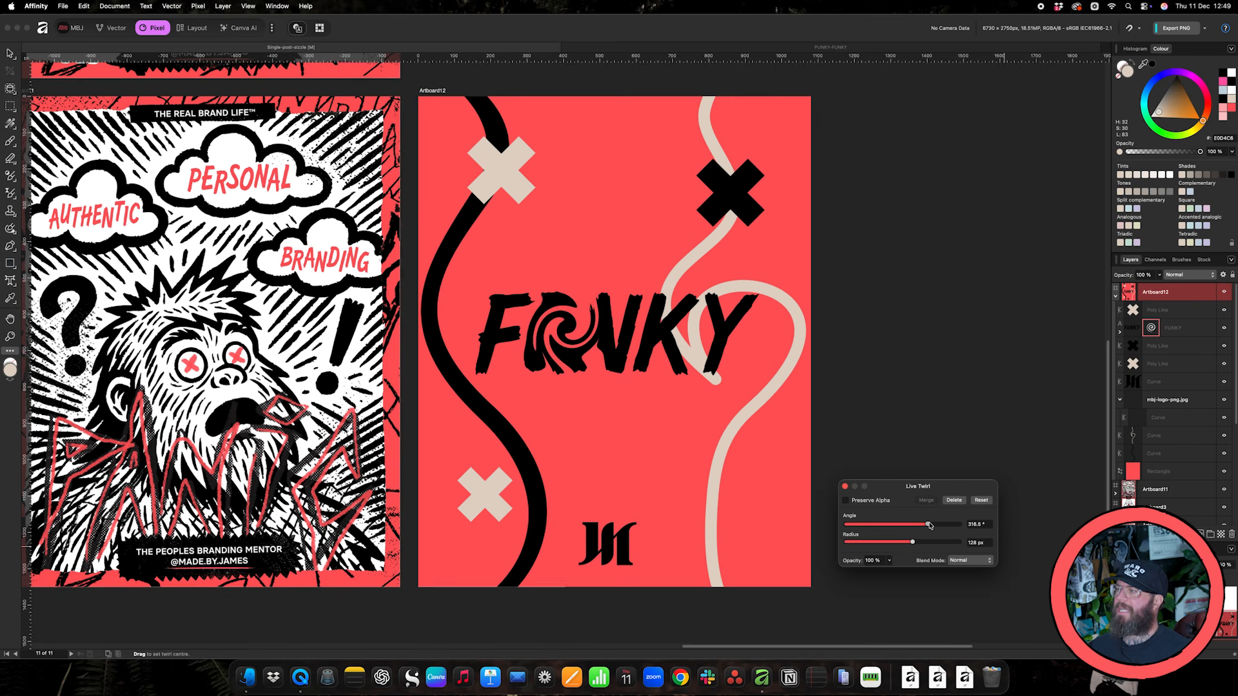
{"action": "left_click", "coordinate": [611, 345]}
{"action": "left_click_drag", "start_coordinate": [611, 345], "coordinate": [540, 334]}
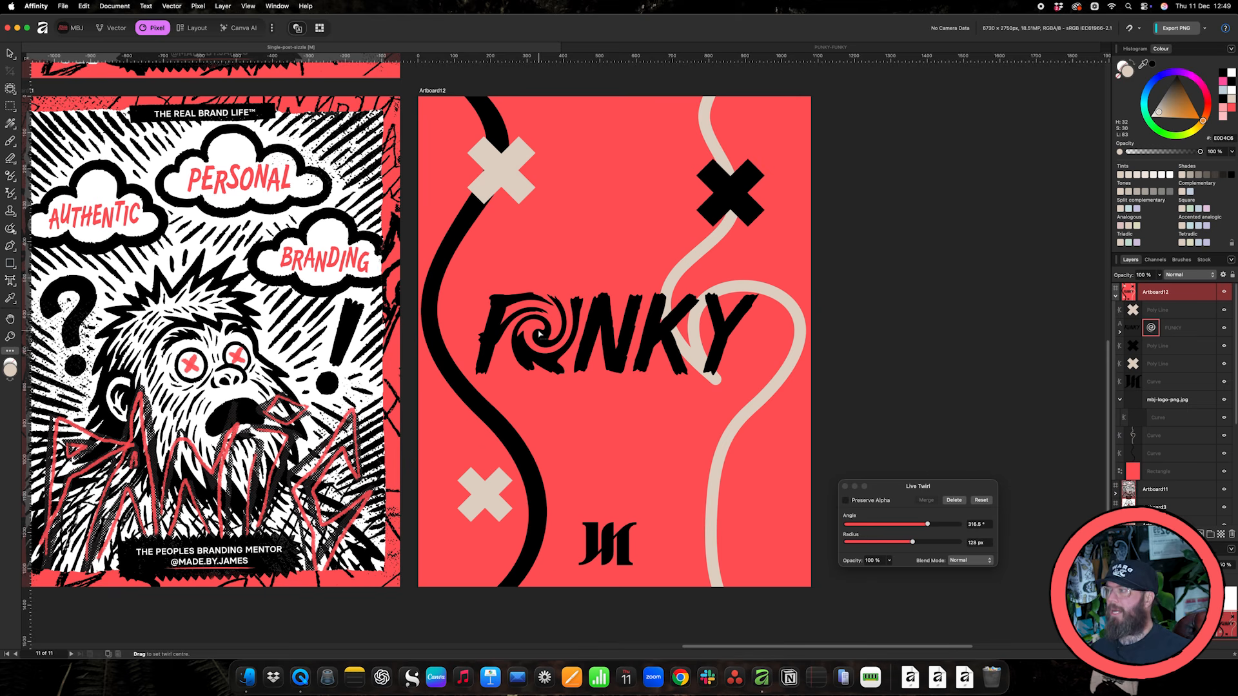
{"action": "left_click_drag", "start_coordinate": [541, 334], "coordinate": [606, 323]}
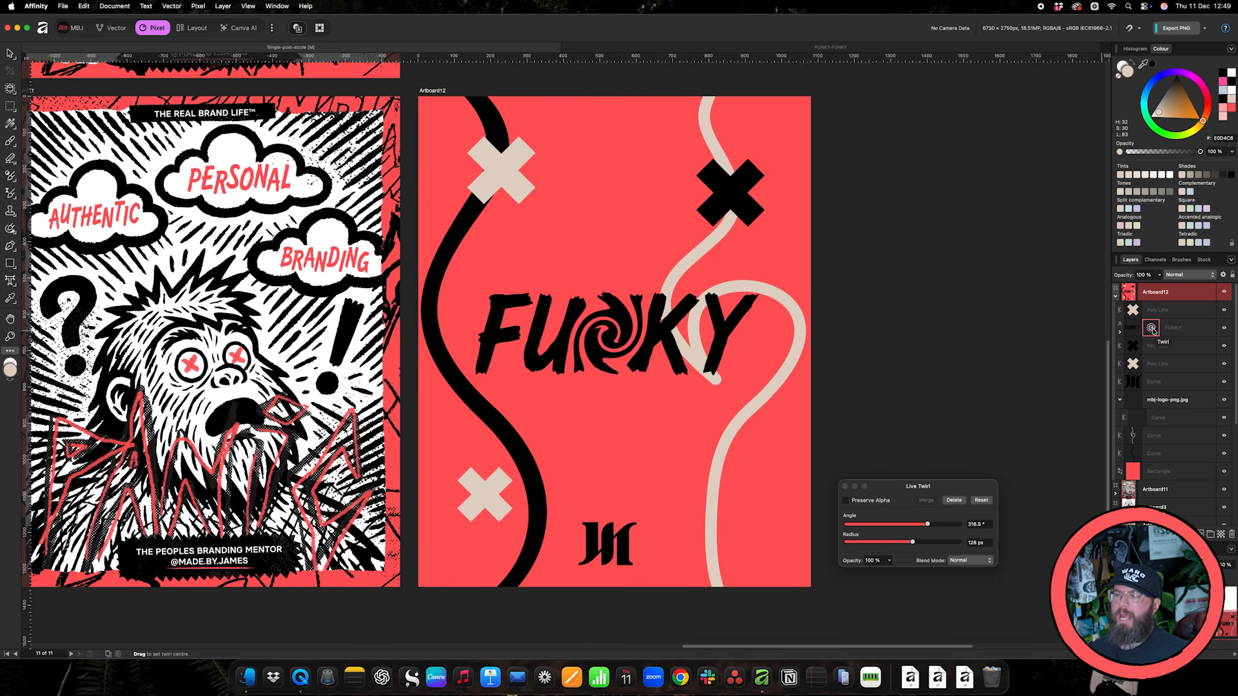
Move the Twirl filter out of the FUNKY text layer to the top of Artboard12's layers
{"action": "left_click_drag", "start_coordinate": [1152, 328], "coordinate": [1154, 323]}
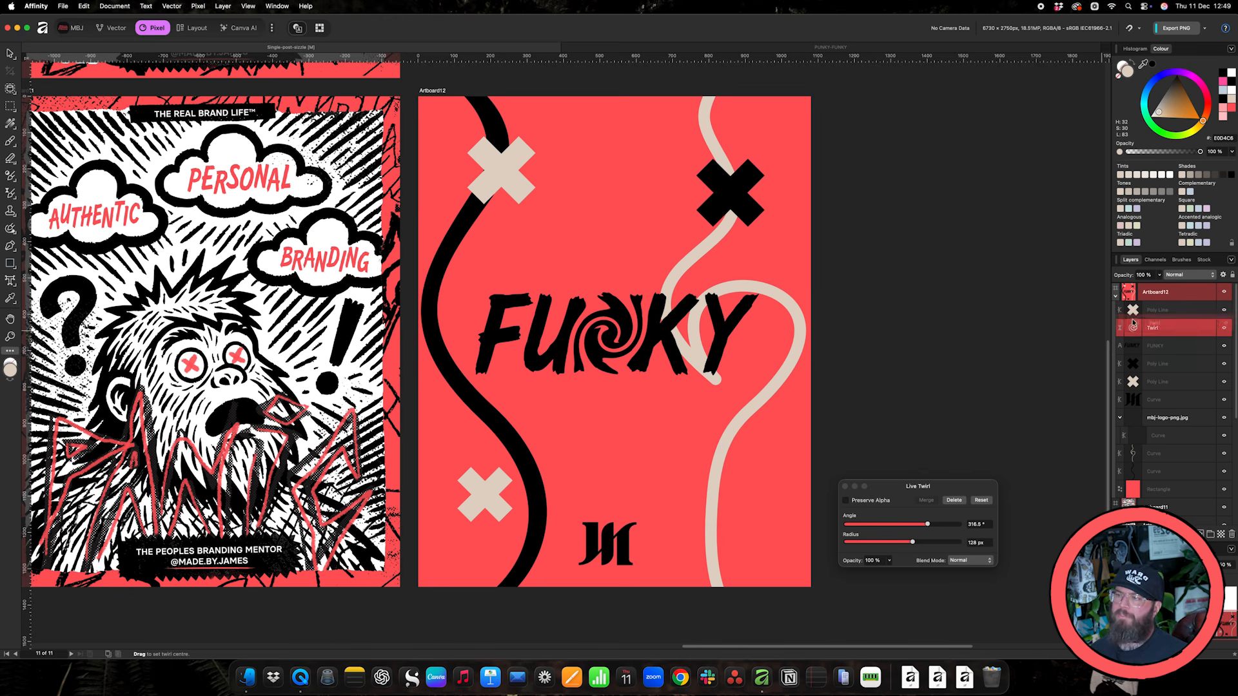
{"action": "left_click_drag", "start_coordinate": [1135, 301], "coordinate": [1136, 303]}
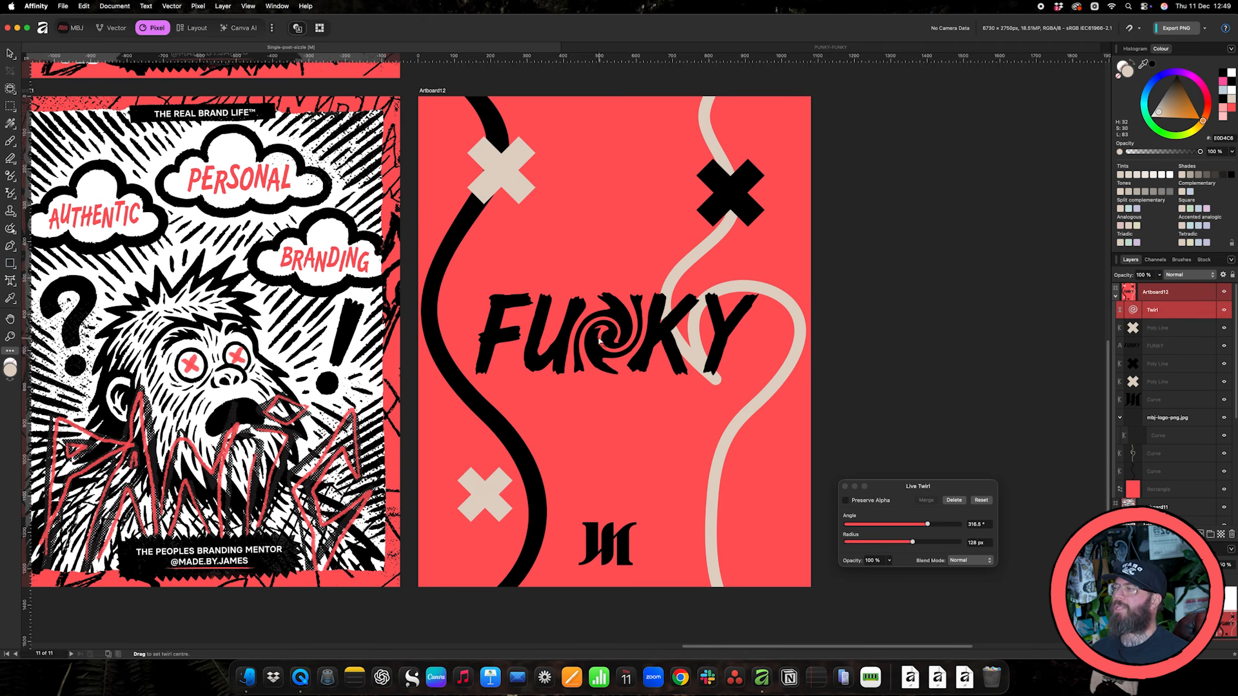
Move the twirl centre onto the letter K of FUNKY and set the angle to about 229.5°
{"action": "left_click_drag", "start_coordinate": [616, 335], "coordinate": [683, 321]}
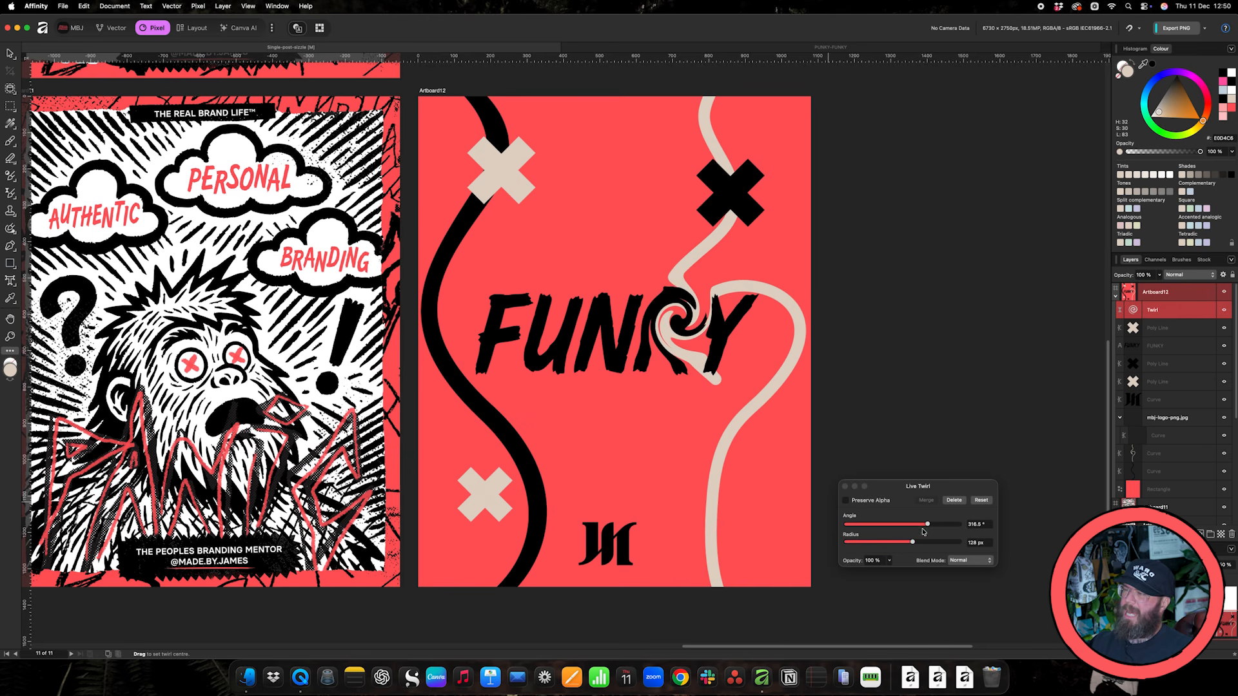
{"action": "mouse_move", "coordinate": [926, 525]}
{"action": "left_mouse_down"}
{"action": "mouse_move", "coordinate": [902, 525]}
{"action": "mouse_move", "coordinate": [920, 527]}
{"action": "left_mouse_up"}
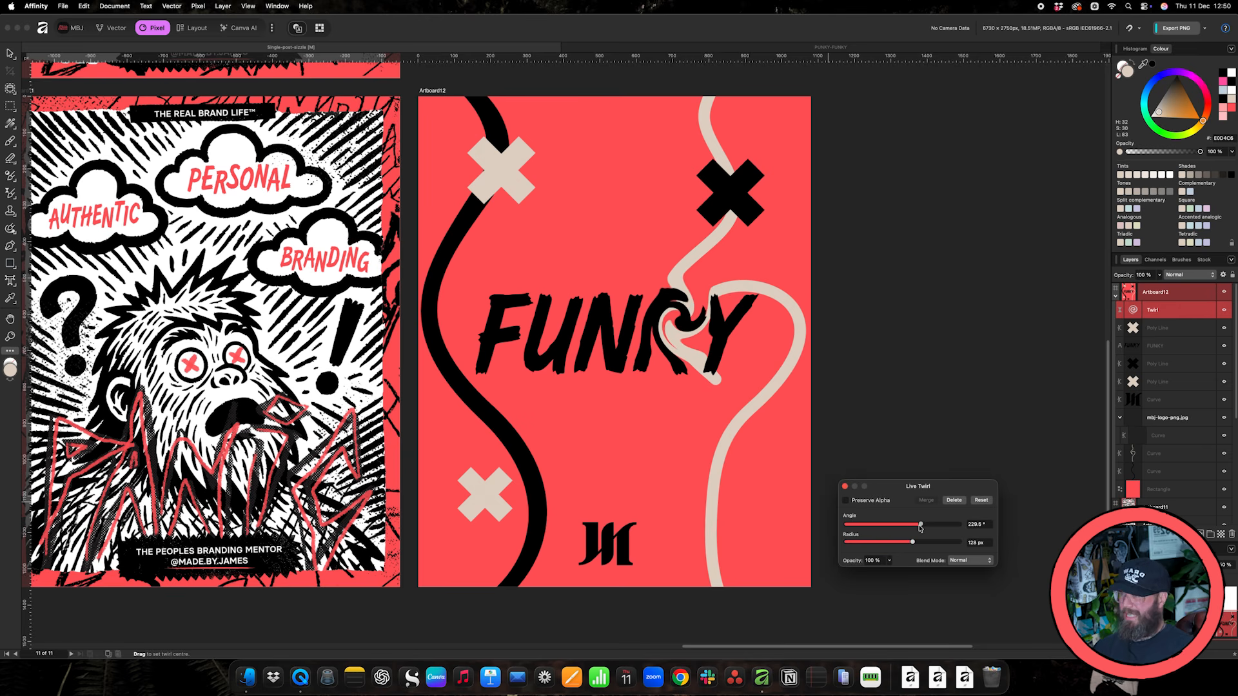
Duplicate the Twirl filter and centre the copy on the black curve beside the letter F
{"action": "right_click", "coordinate": [1134, 311]}
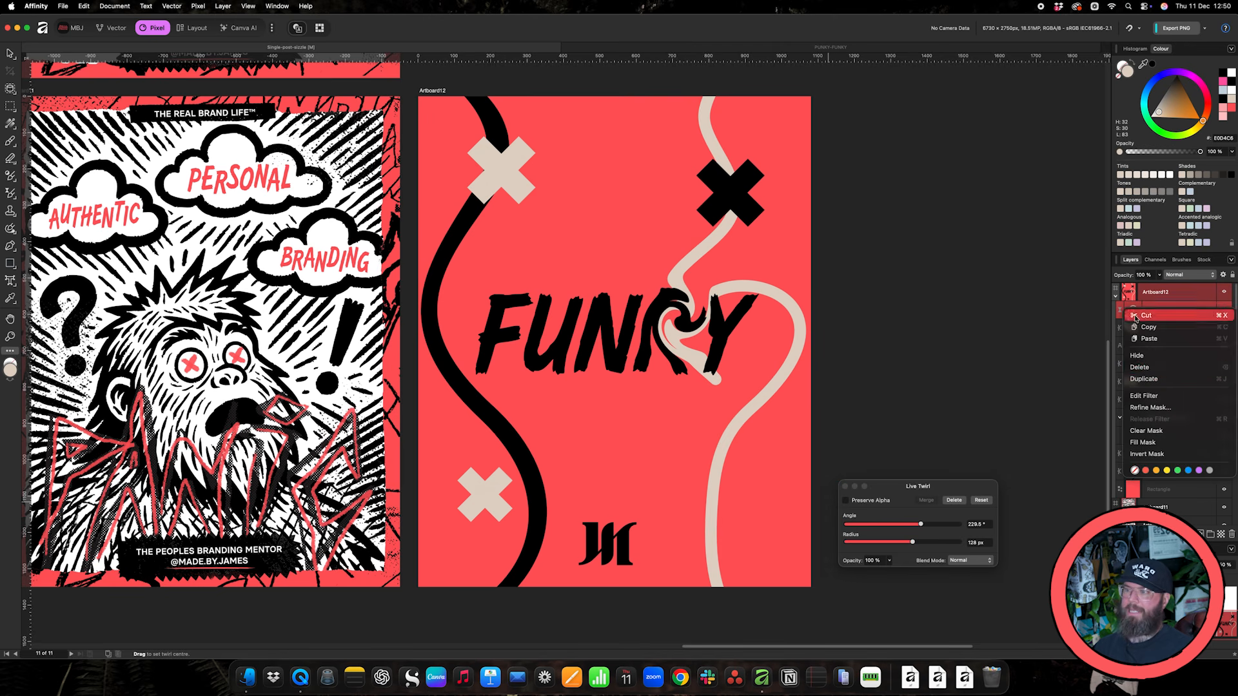
{"action": "left_click", "coordinate": [1144, 378]}
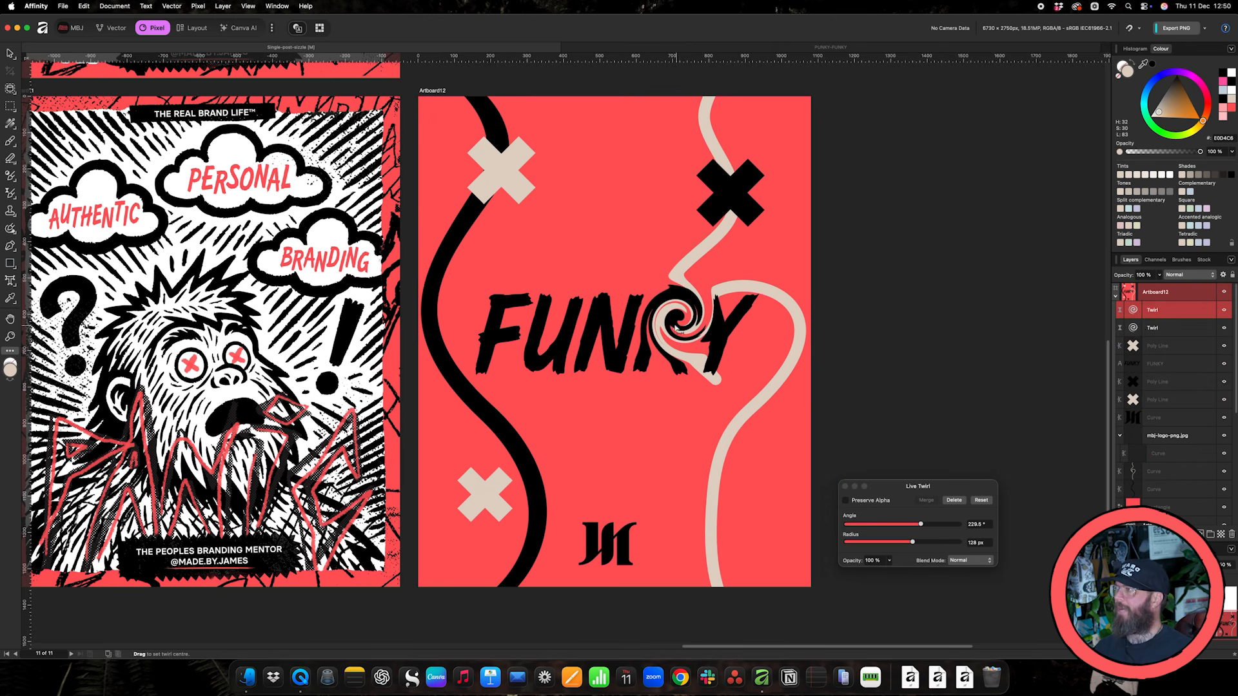
{"action": "left_click_drag", "start_coordinate": [675, 330], "coordinate": [456, 284]}
{"action": "left_click_drag", "start_coordinate": [470, 327], "coordinate": [467, 365]}
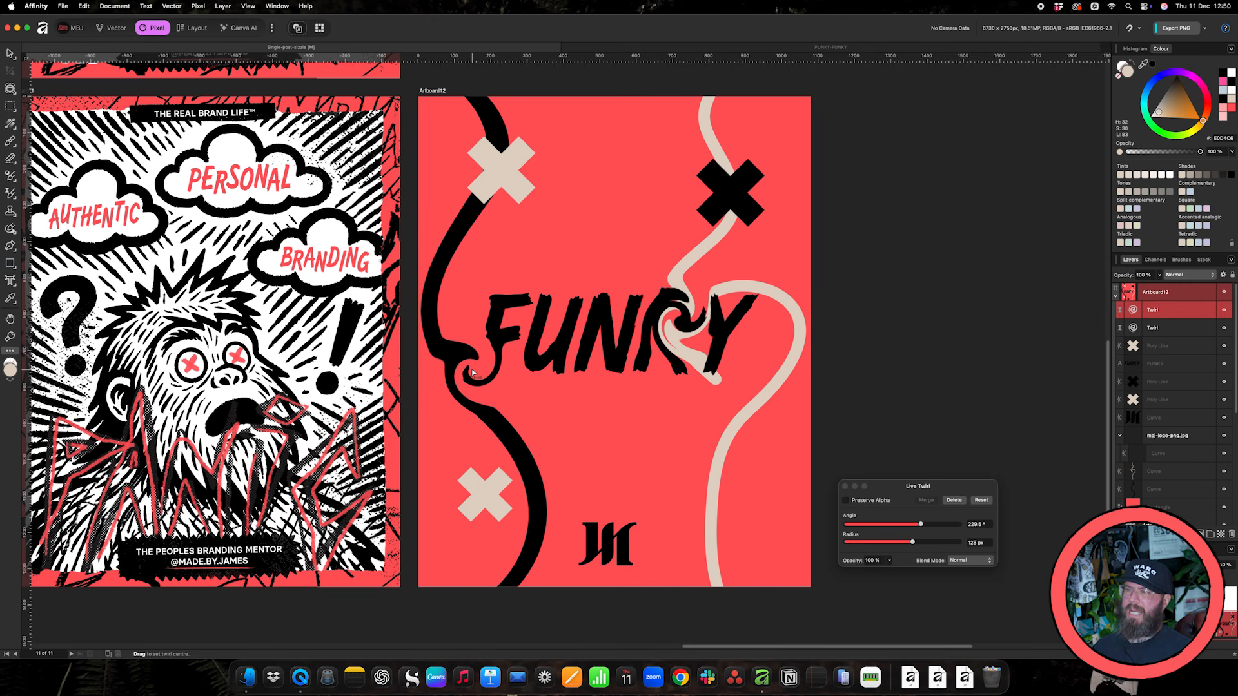
Duplicate the Twirl filter again and centre the new copy on the upper tail of the black logo
{"action": "right_click", "coordinate": [1143, 317]}
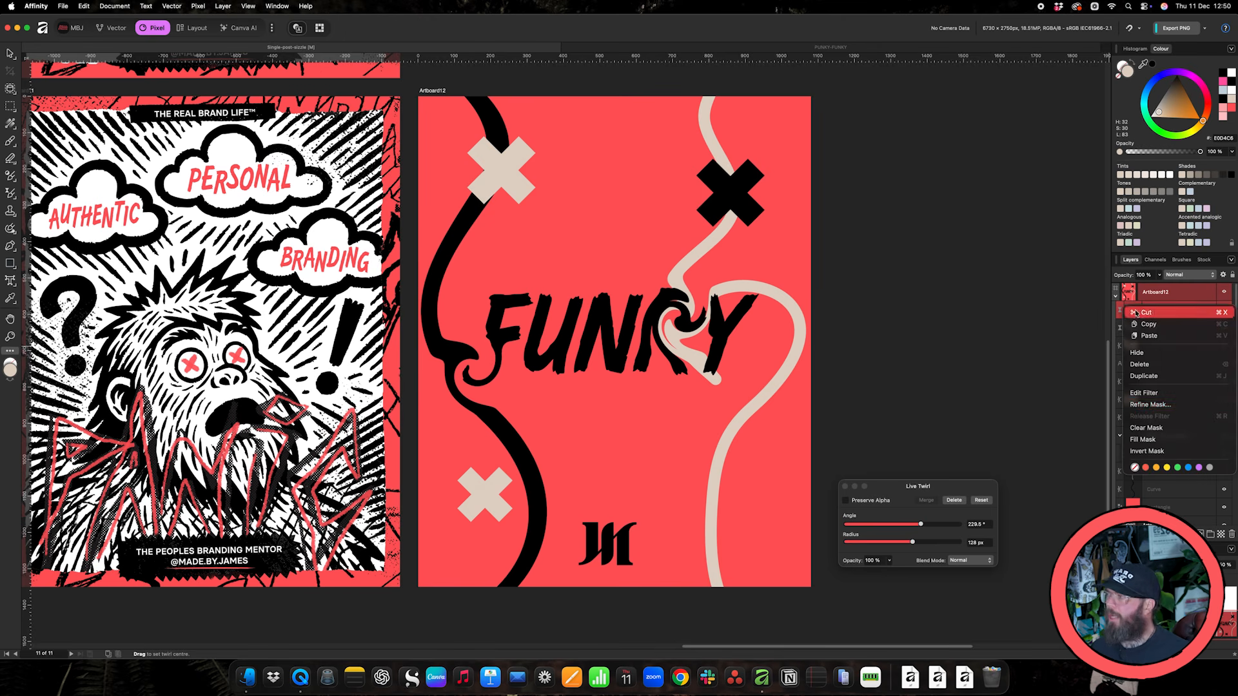
{"action": "left_click", "coordinate": [1144, 376]}
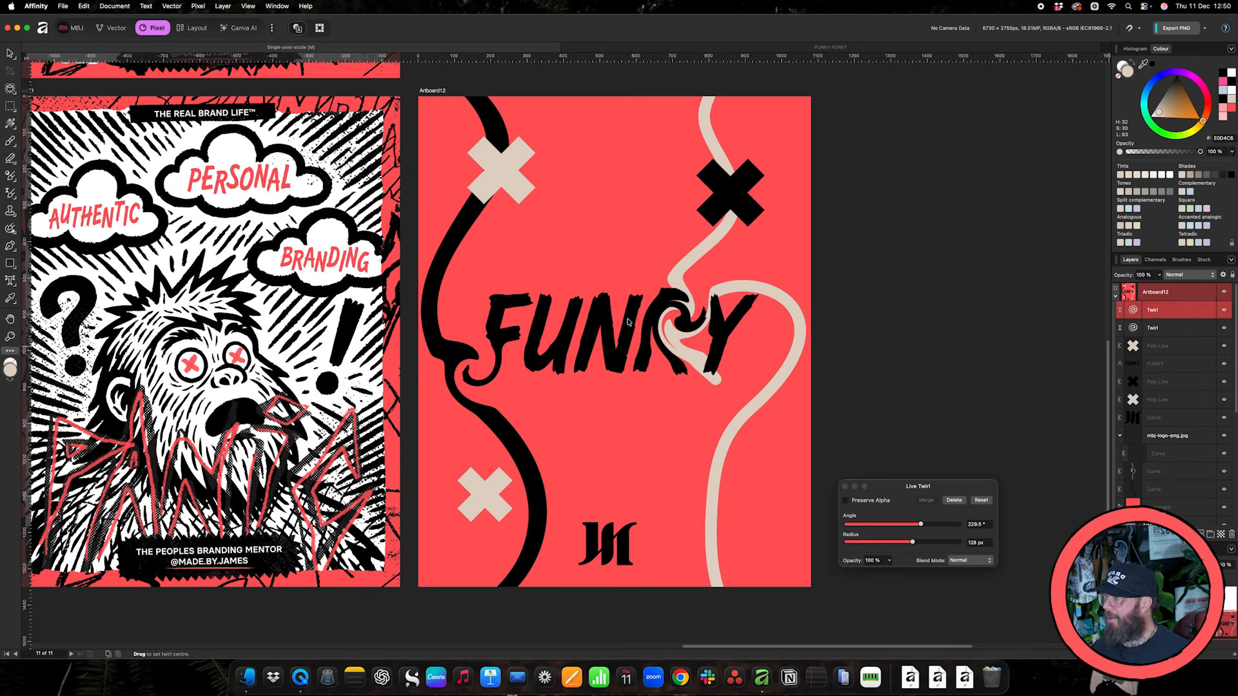
{"action": "left_click_drag", "start_coordinate": [474, 369], "coordinate": [645, 530]}
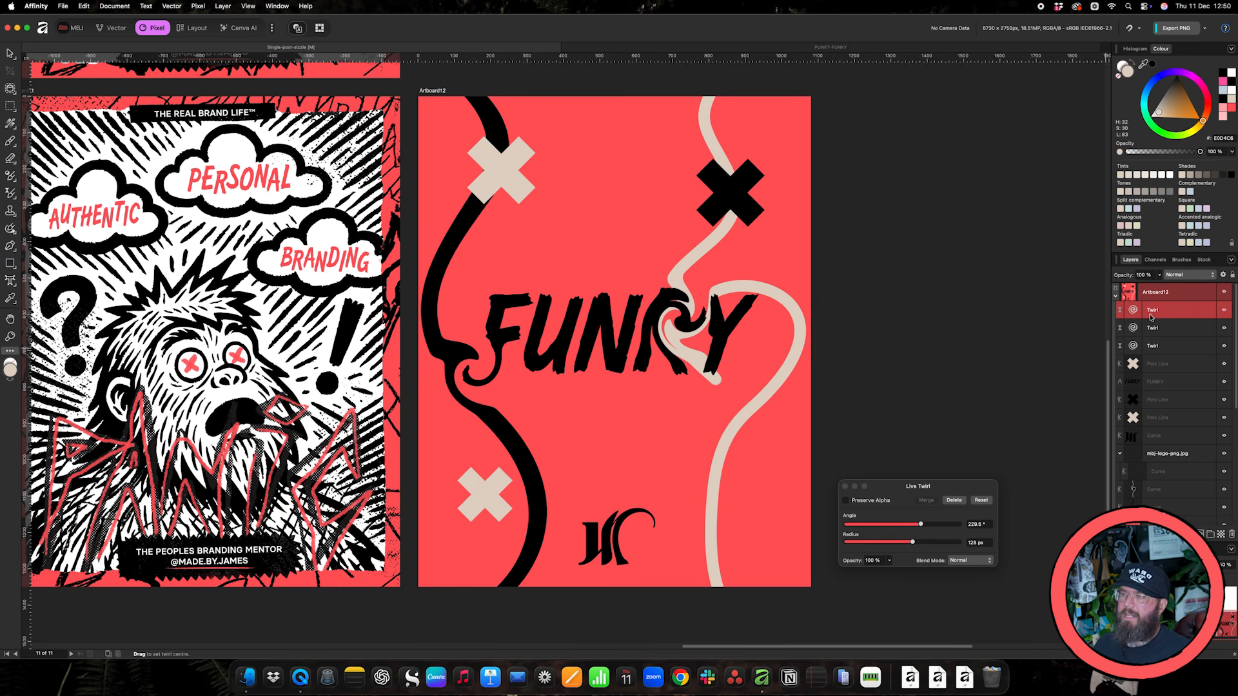
Move the topmost Twirl filter down to the logo's curve in the layer stack and reposition the twirl centre around the logo
{"action": "left_click_drag", "start_coordinate": [1133, 310], "coordinate": [1131, 439]}
{"action": "left_click_drag", "start_coordinate": [633, 551], "coordinate": [705, 554]}
{"action": "mouse_move", "coordinate": [632, 549]}
{"action": "left_mouse_down"}
{"action": "mouse_move", "coordinate": [606, 540]}
{"action": "mouse_move", "coordinate": [645, 541]}
{"action": "mouse_move", "coordinate": [669, 560]}
{"action": "mouse_move", "coordinate": [638, 544]}
{"action": "left_mouse_up"}
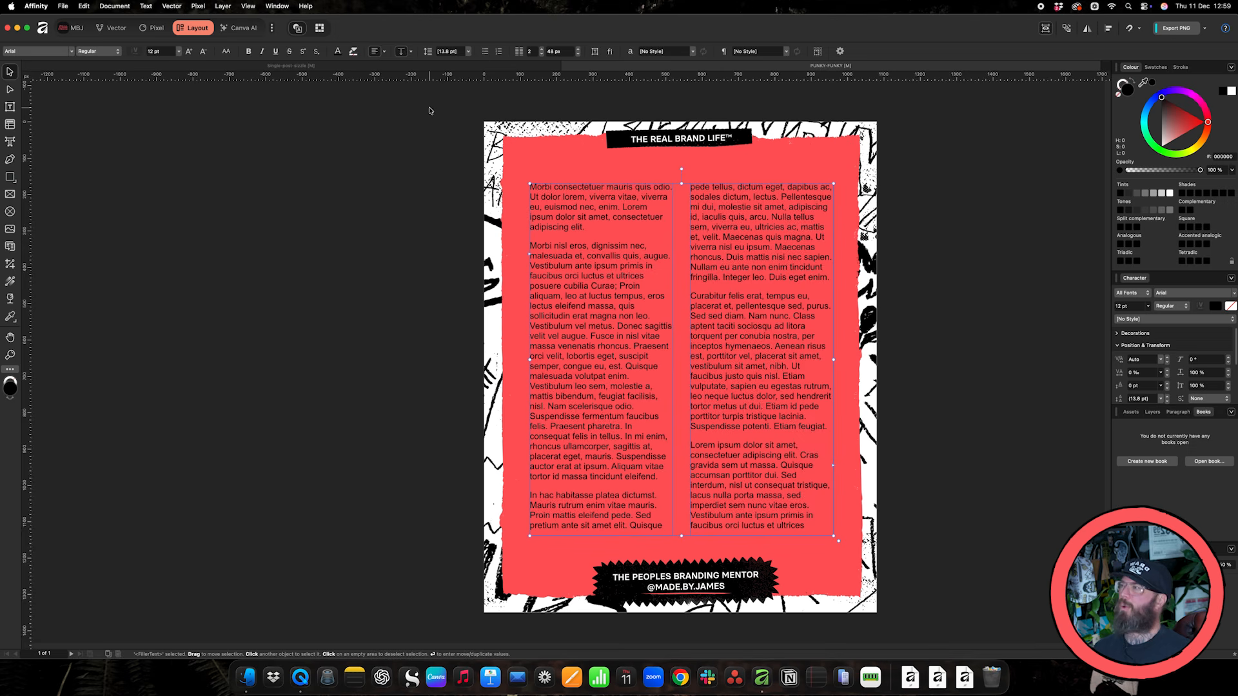
Examine the layout page's elements: the header label, the footer badge and the two-column text frame
{"action": "left_click", "coordinate": [321, 204]}
{"action": "left_click_drag", "start_coordinate": [445, 138], "coordinate": [574, 337]}
{"action": "key", "text": "super+z"}
{"action": "left_click_drag", "start_coordinate": [317, 173], "coordinate": [503, 520]}
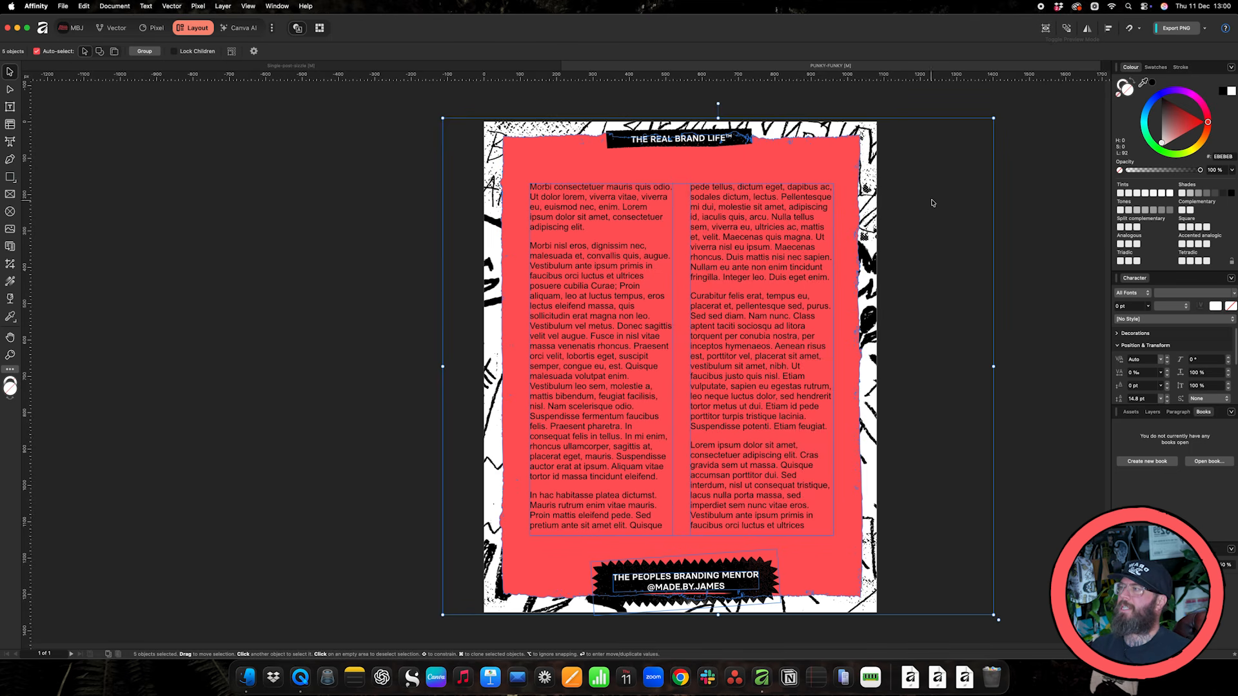
{"action": "left_click", "coordinate": [944, 172]}
{"action": "left_click", "coordinate": [743, 139]}
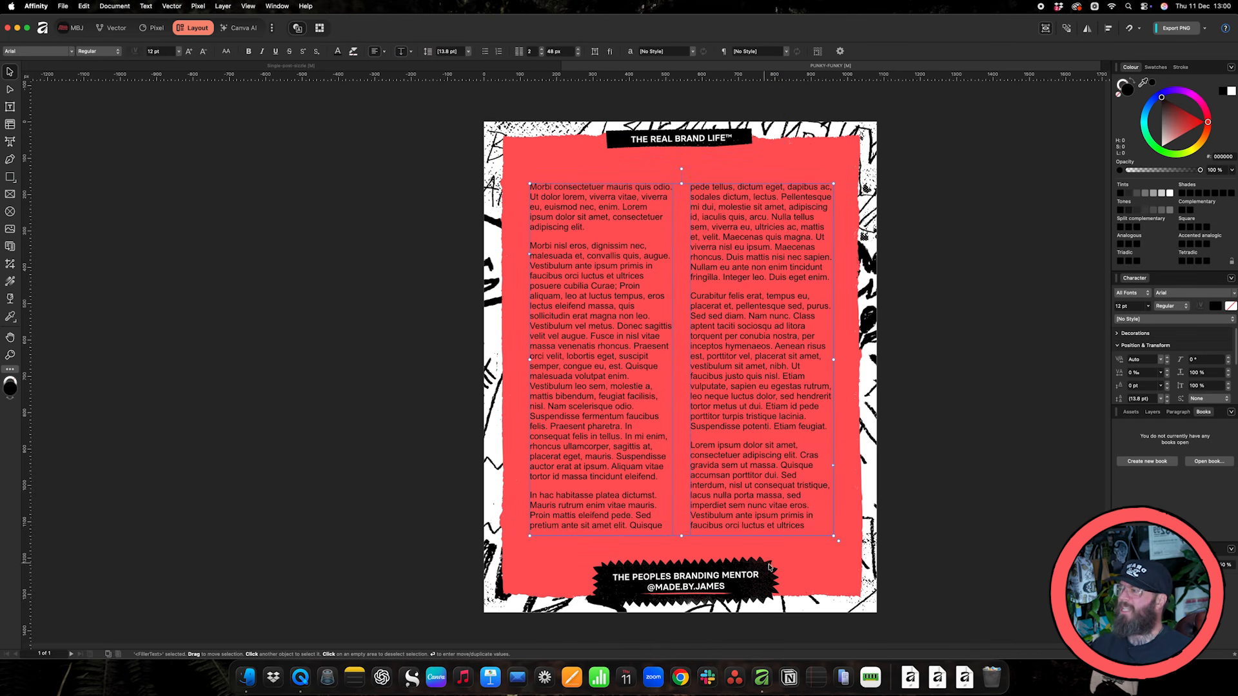
{"action": "left_click", "coordinate": [772, 566]}
{"action": "left_click", "coordinate": [650, 414]}
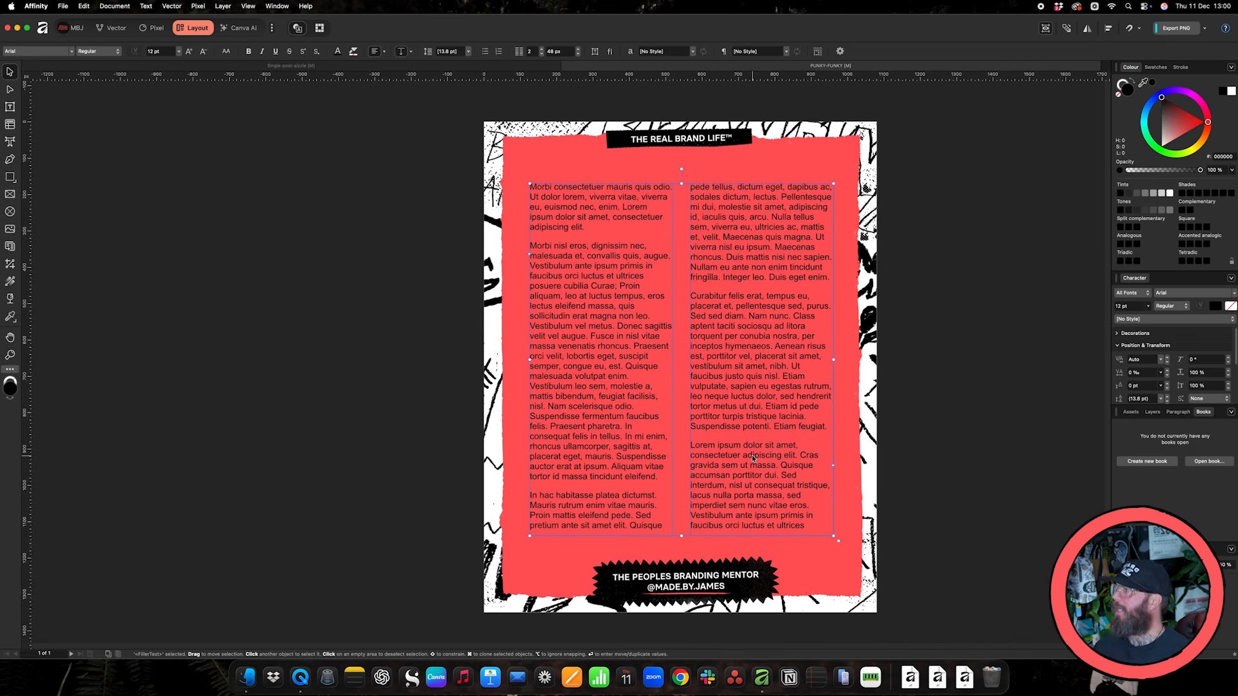
{"action": "left_click", "coordinate": [227, 356]}
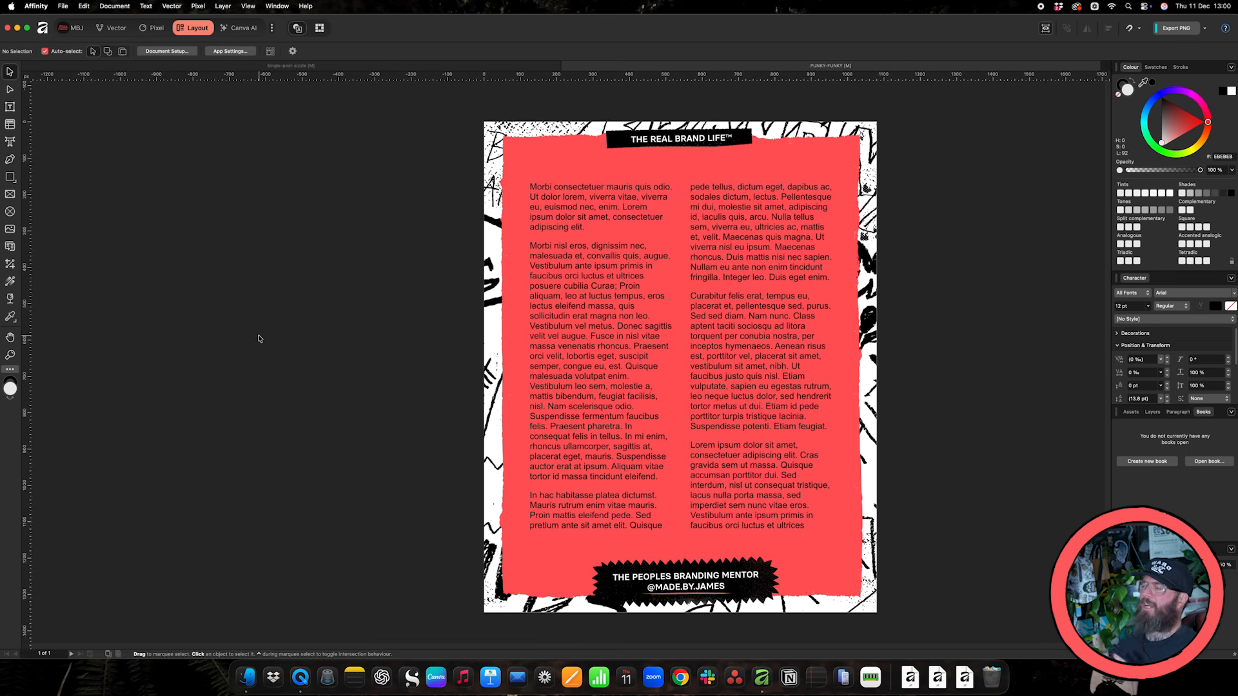
{"action": "left_click", "coordinate": [564, 264]}
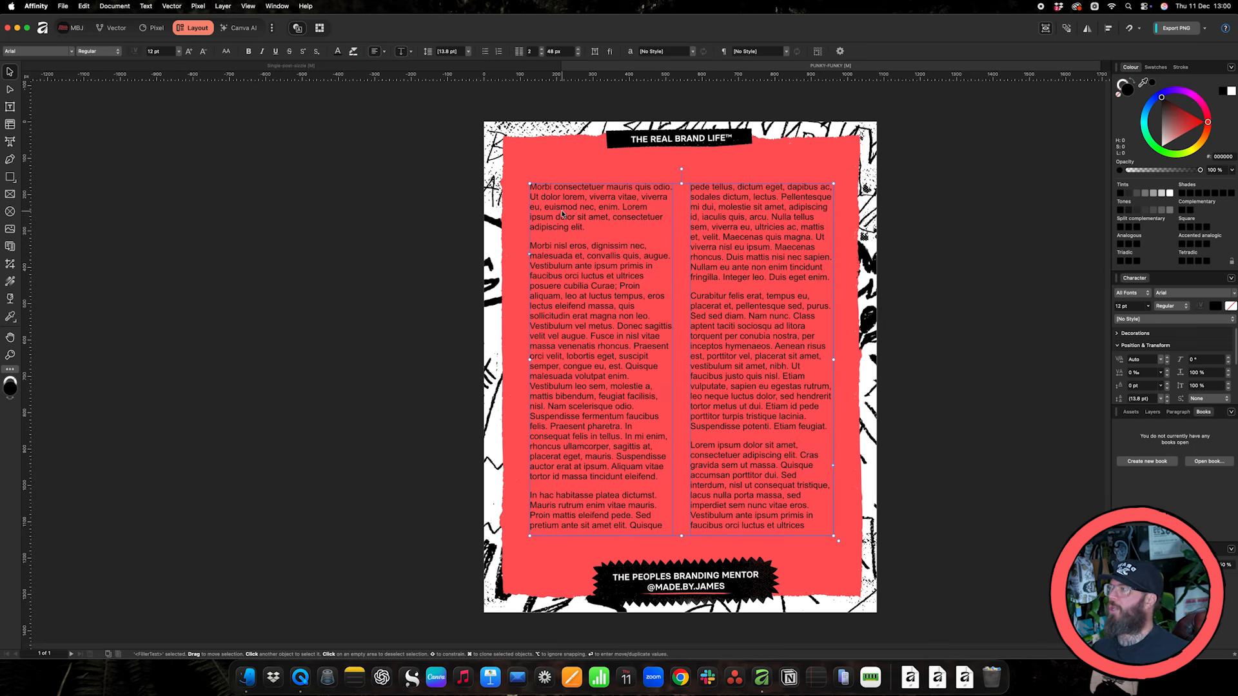
{"action": "left_click", "coordinate": [389, 340]}
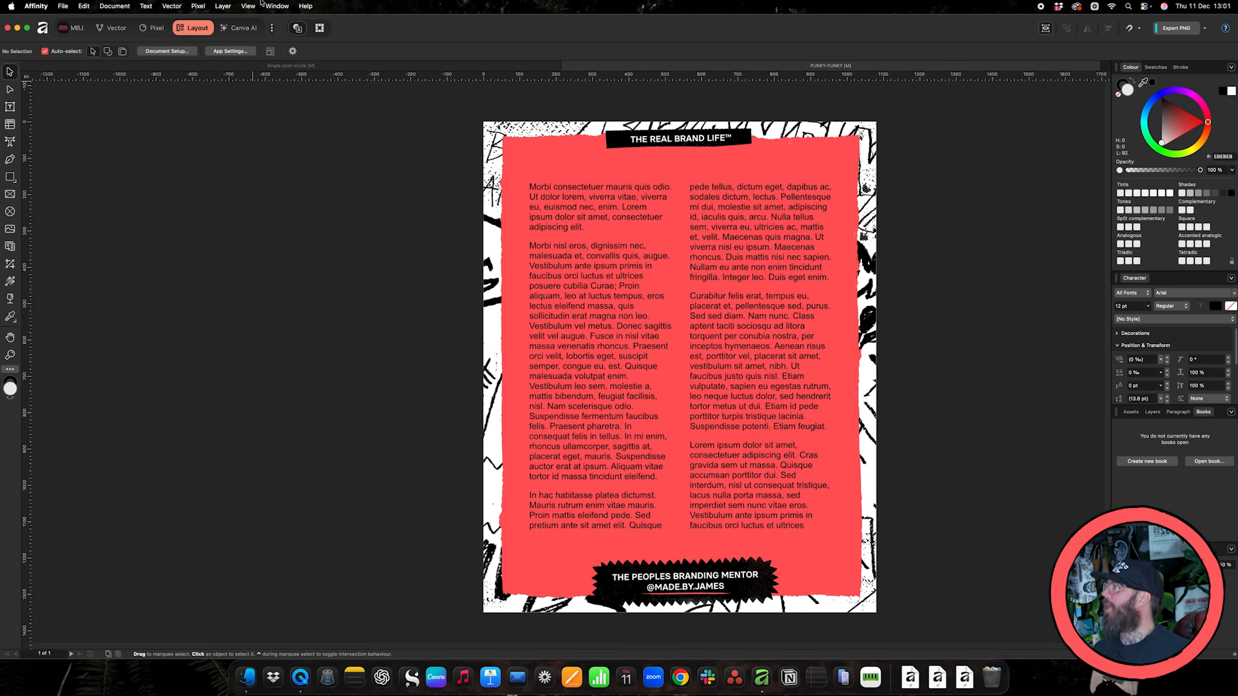
Place the MBJ-logo.af file from the MBJ-ASSETS folder onto the page over the two text columns
{"action": "left_click", "coordinate": [66, 6]}
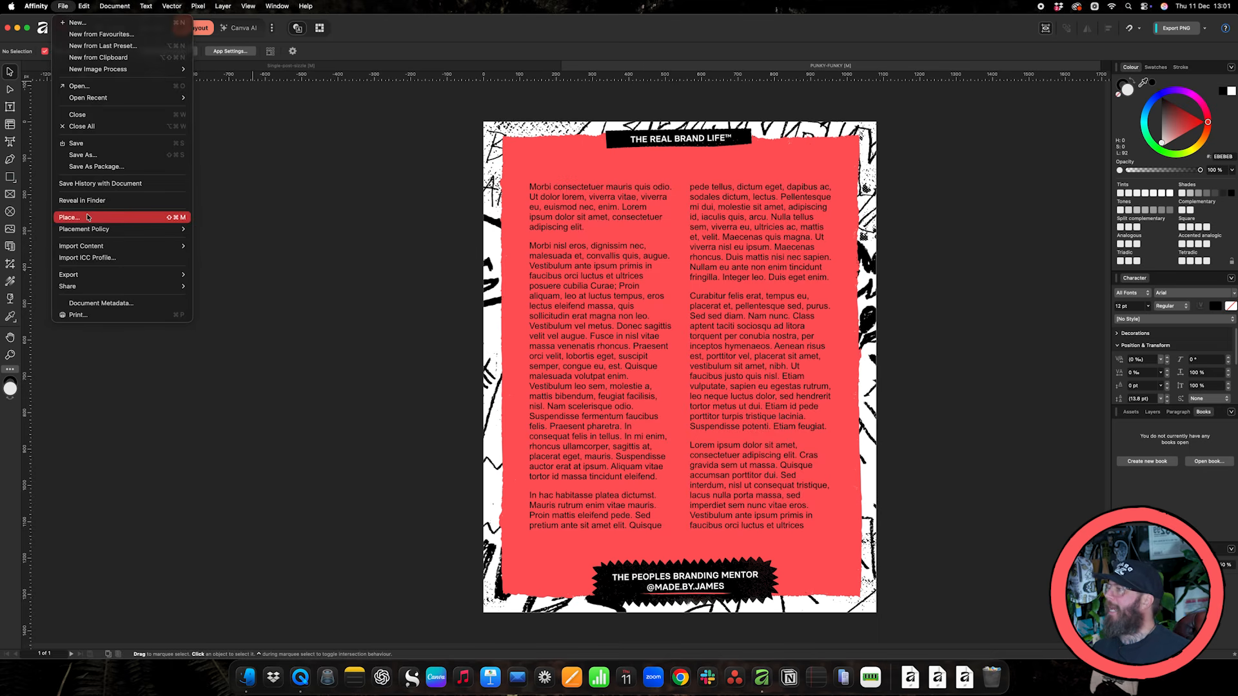
{"action": "left_click", "coordinate": [86, 216]}
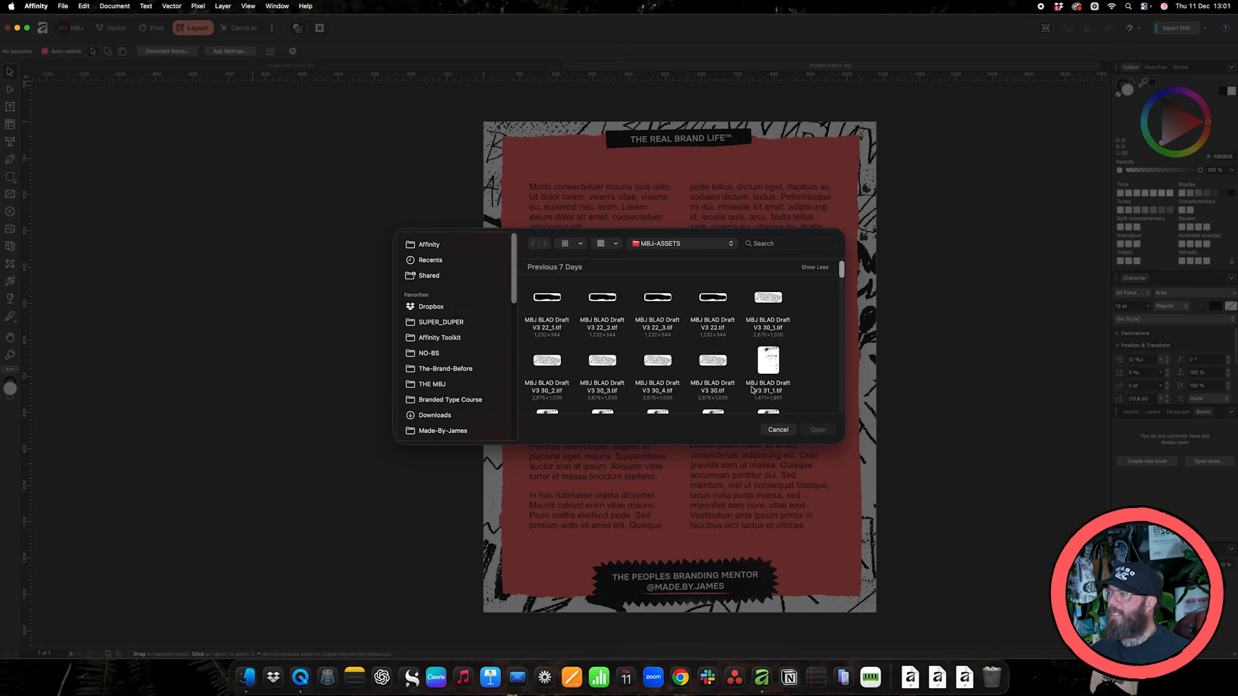
{"action": "scroll", "coordinate": [741, 372], "scroll_direction": "down", "scroll_amount": 10}
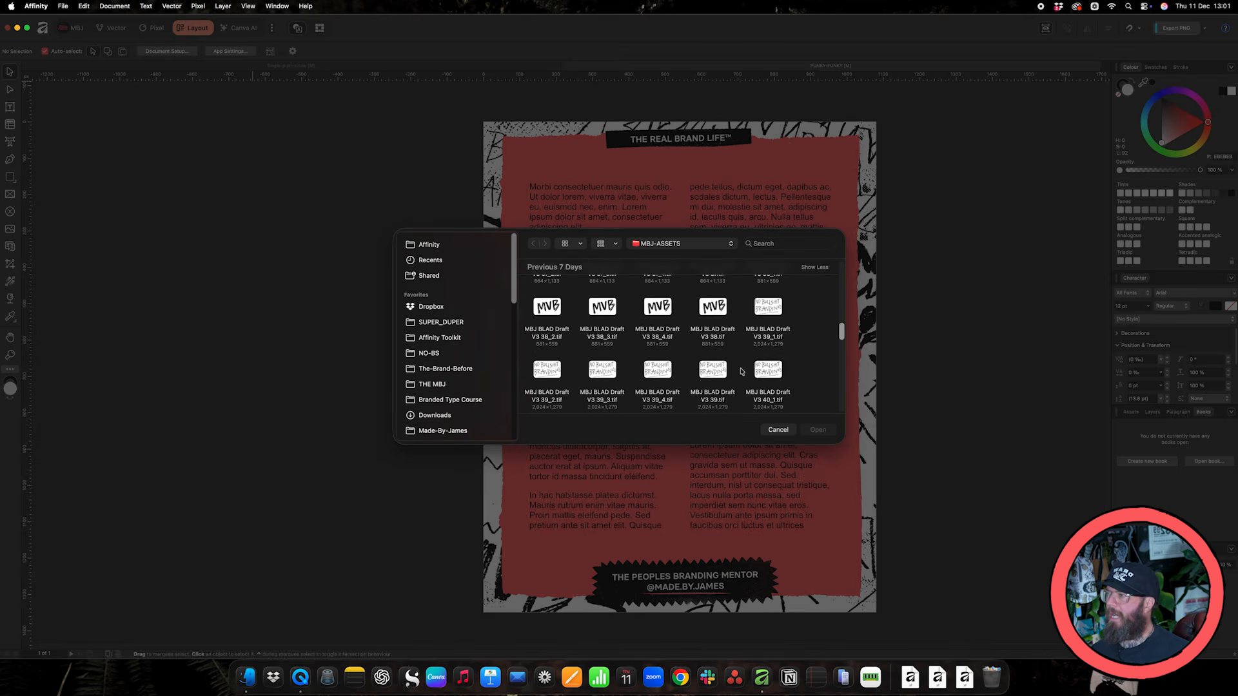
{"action": "scroll", "coordinate": [742, 372], "scroll_direction": "up", "scroll_amount": 5}
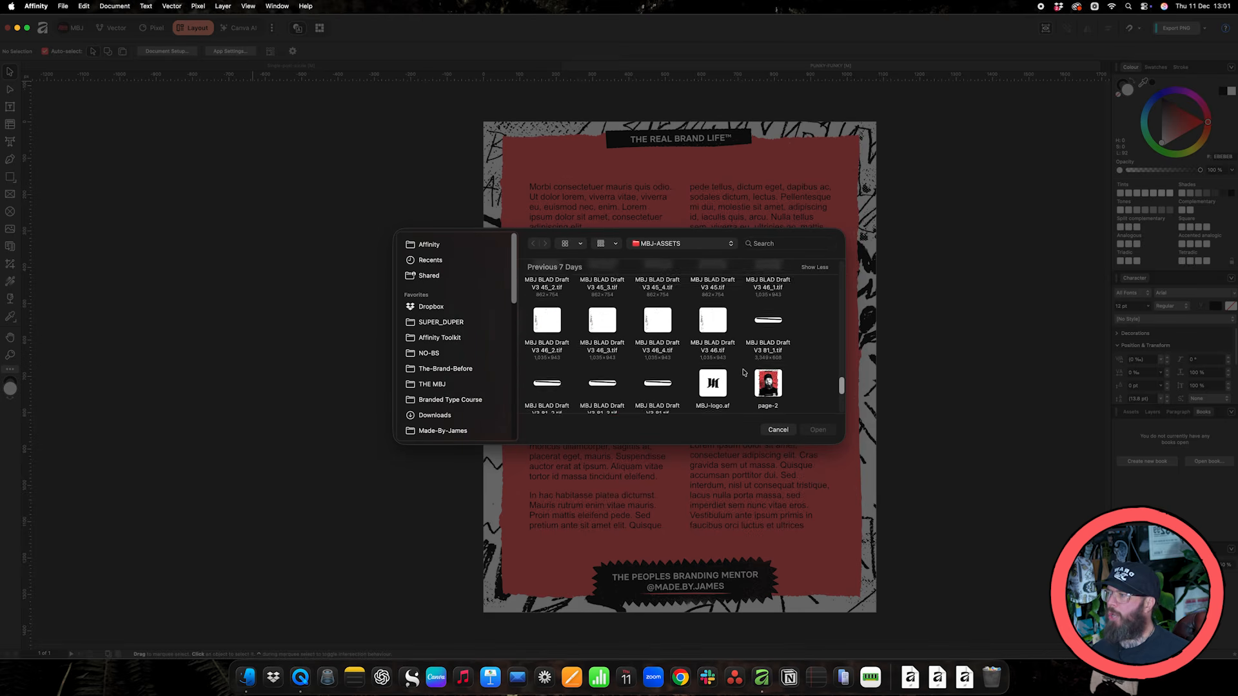
{"action": "left_click", "coordinate": [712, 371]}
{"action": "left_click", "coordinate": [816, 430]}
{"action": "left_click_drag", "start_coordinate": [613, 282], "coordinate": [799, 479]}
Enlarge the placed logo slightly and position it across the middle of the two text columns
{"action": "left_click_drag", "start_coordinate": [718, 402], "coordinate": [691, 366]}
{"action": "left_click_drag", "start_coordinate": [731, 456], "coordinate": [771, 487]}
{"action": "left_click_drag", "start_coordinate": [713, 399], "coordinate": [711, 373]}
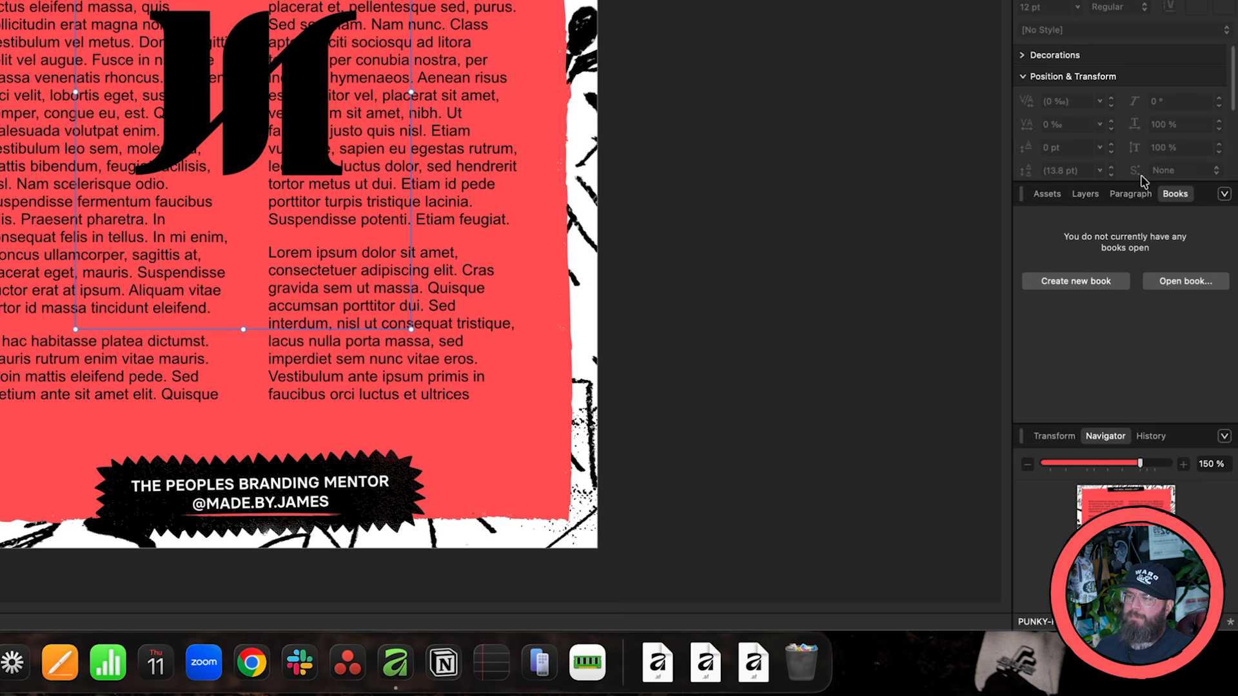
Open the embedded MBJ-logo.af document for editing from its layer
{"action": "left_click", "coordinate": [1085, 194]}
{"action": "scroll", "coordinate": [1089, 300], "scroll_direction": "down", "scroll_amount": 3}
{"action": "scroll", "coordinate": [1090, 298], "scroll_direction": "up", "scroll_amount": 3}
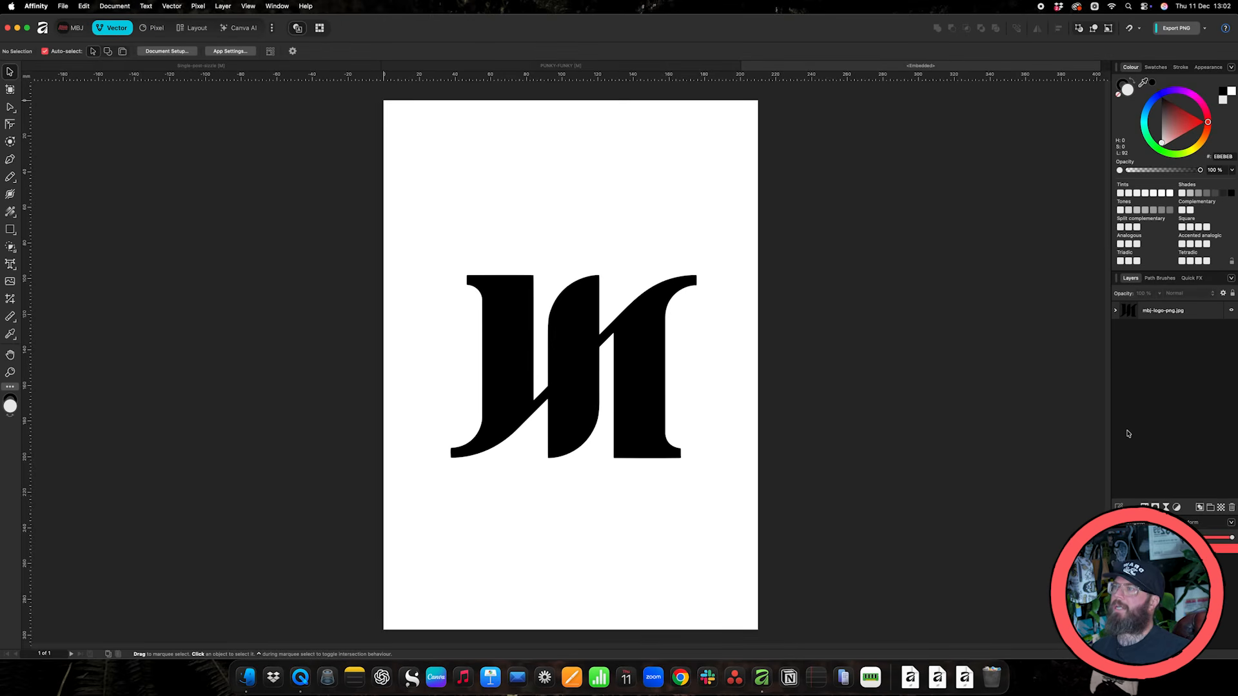
Detach the embedded logo document into a floating window and resize it so the full logo fits inside
{"action": "left_click_drag", "start_coordinate": [873, 93], "coordinate": [839, 166]}
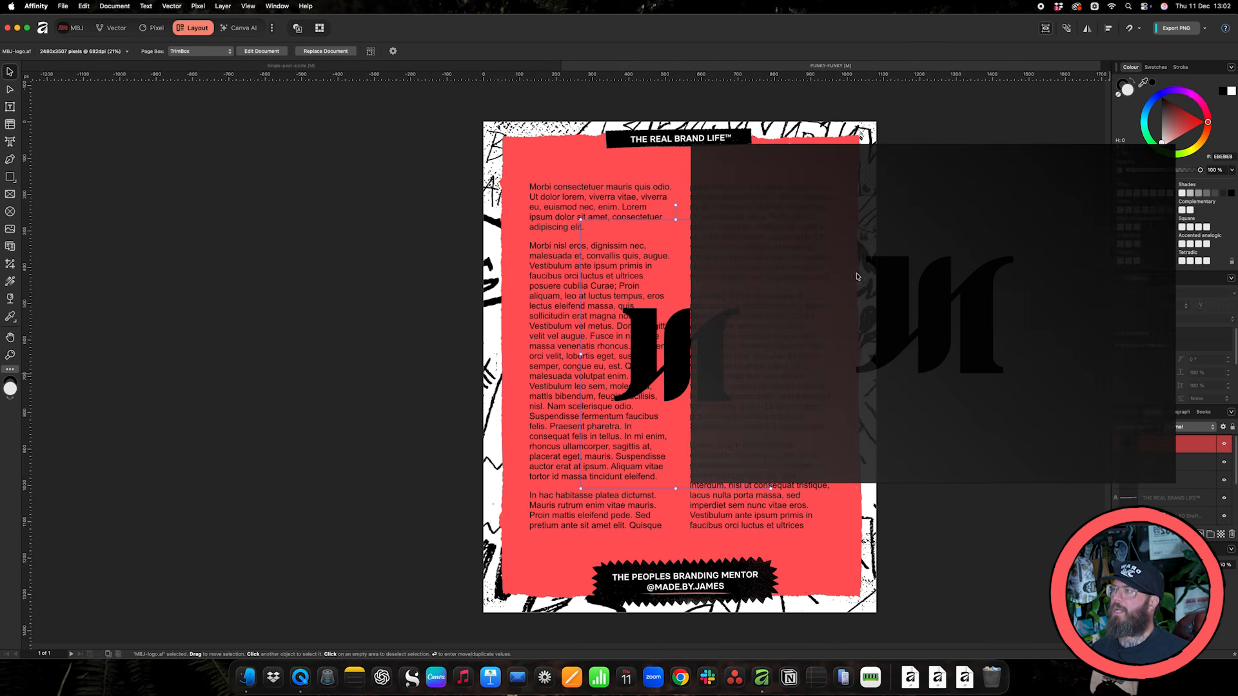
{"action": "left_click_drag", "start_coordinate": [858, 277], "coordinate": [857, 277]}
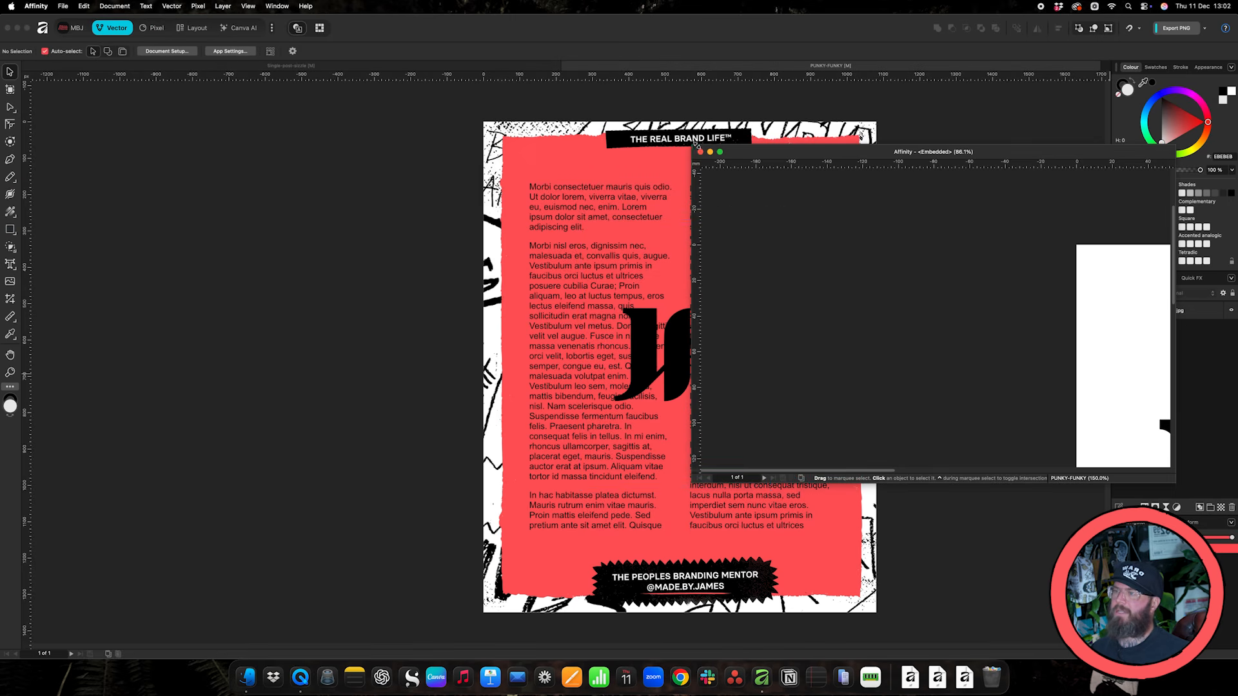
{"action": "left_click_drag", "start_coordinate": [696, 143], "coordinate": [908, 196]}
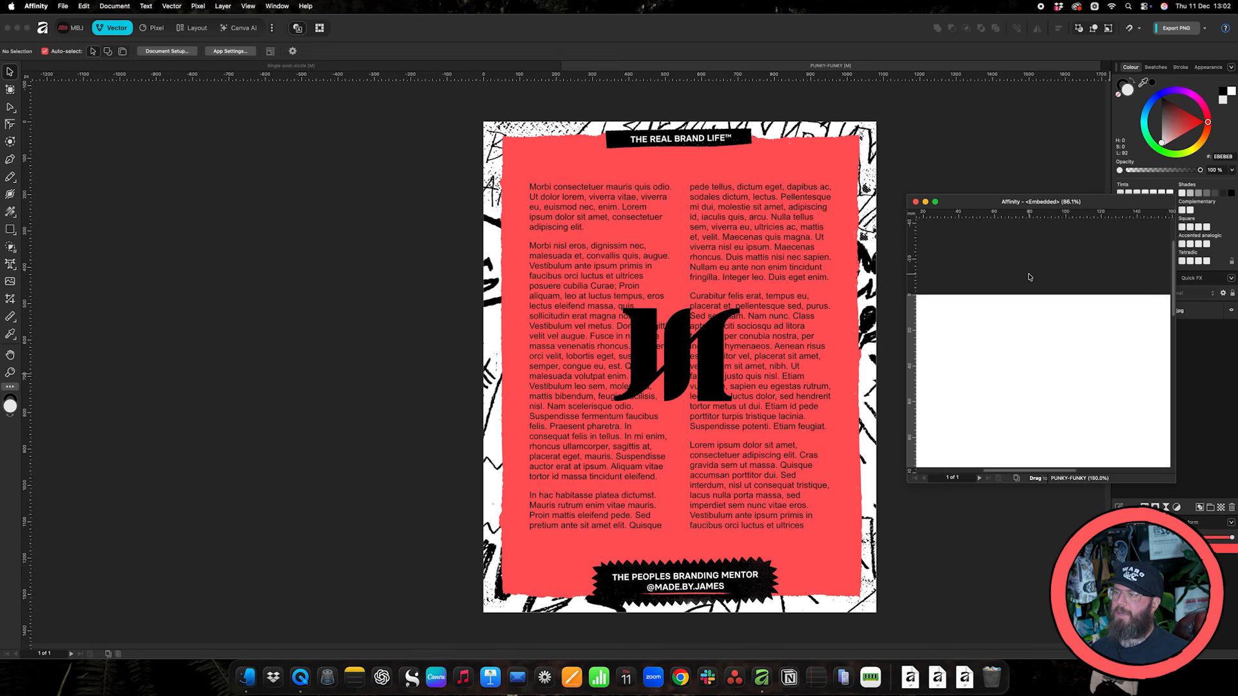
{"action": "scroll", "coordinate": [1030, 277], "scroll_direction": "down", "scroll_amount": 5}
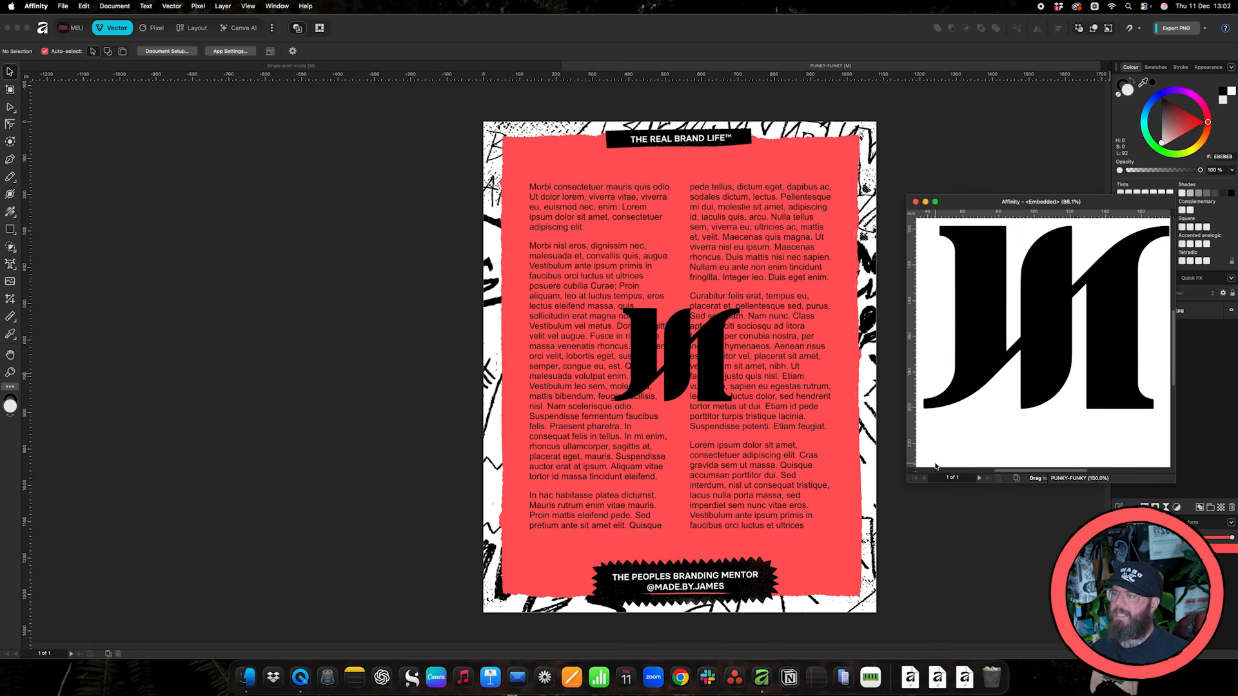
{"action": "left_click_drag", "start_coordinate": [908, 483], "coordinate": [844, 530]}
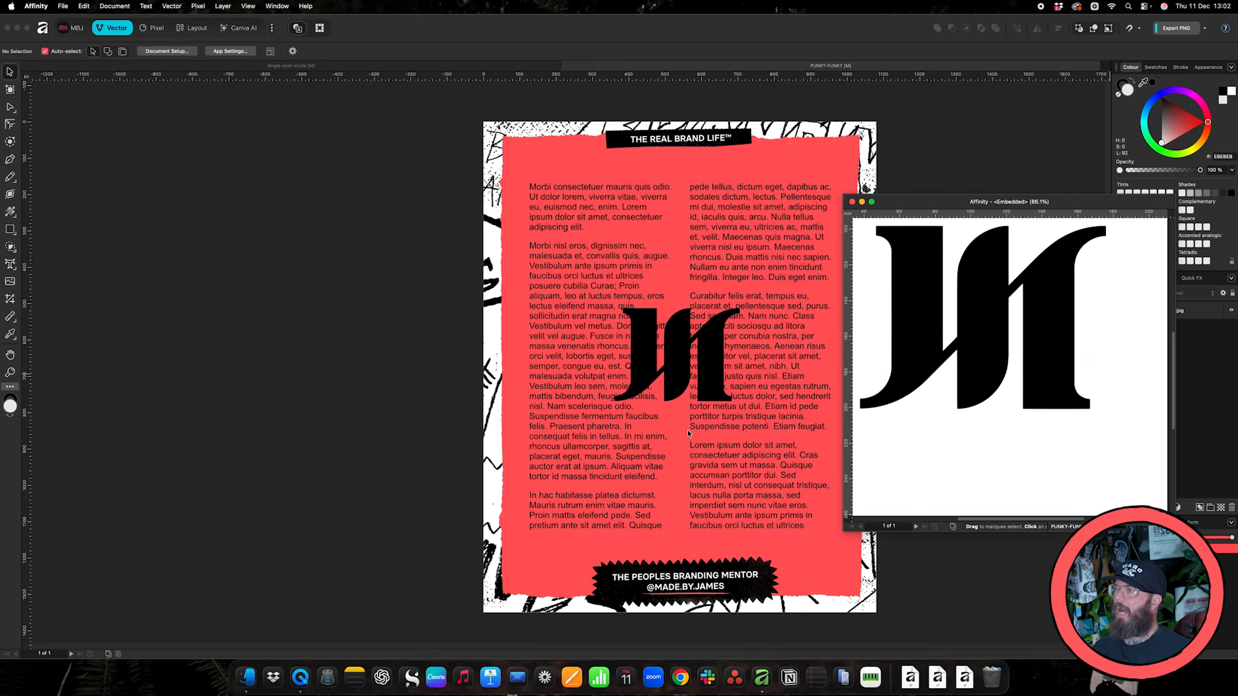
Place the floating logo window beside the layout page so the logo can be seen in both documents
{"action": "scroll", "coordinate": [687, 433], "scroll_direction": "right", "scroll_amount": 5}
{"action": "left_click_drag", "start_coordinate": [952, 208], "coordinate": [800, 160]}
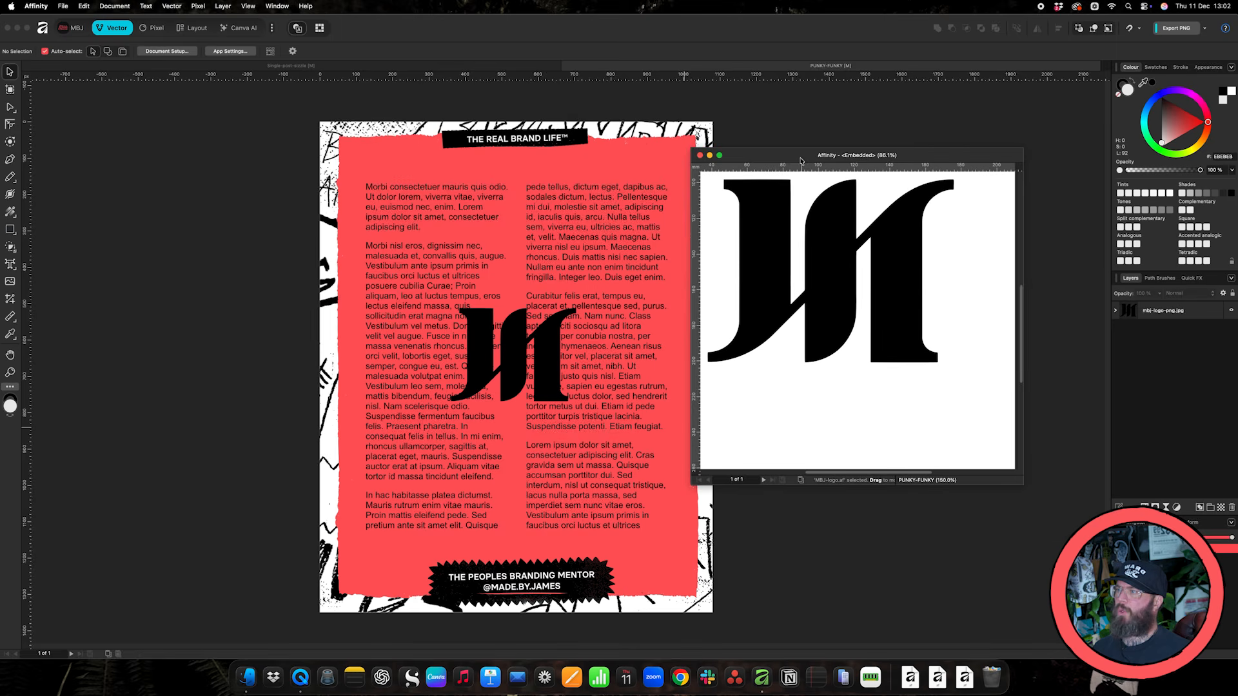
{"action": "left_click_drag", "start_coordinate": [929, 161], "coordinate": [952, 180]}
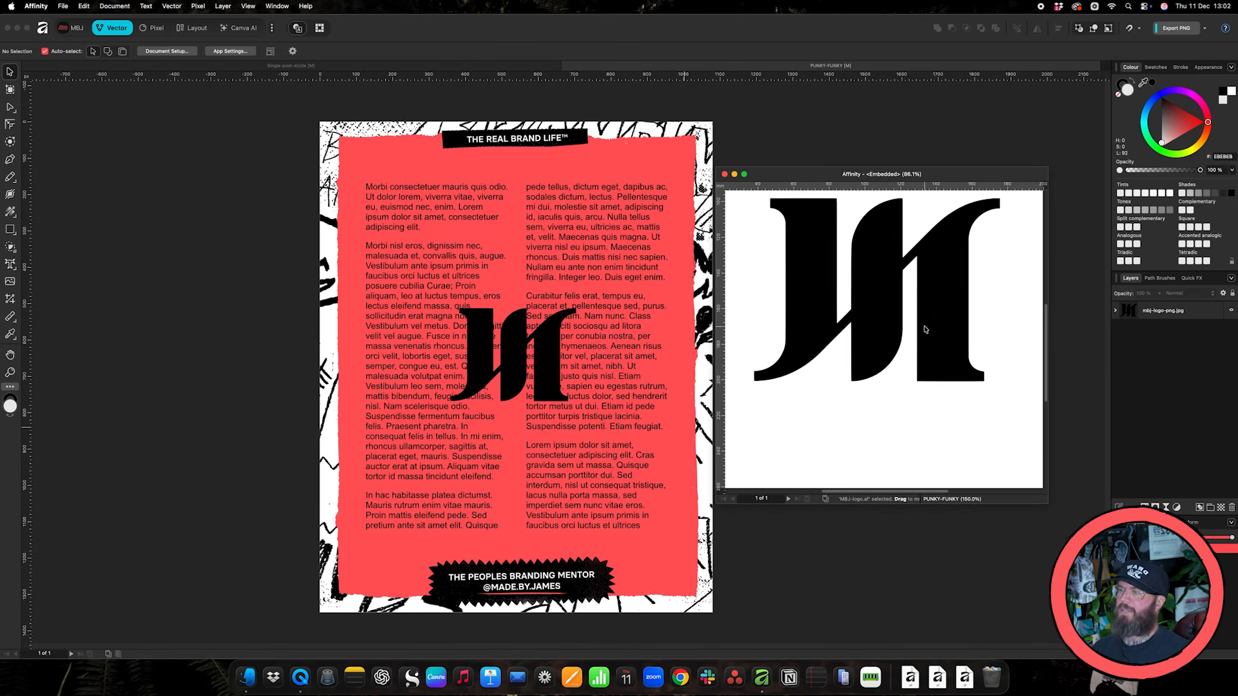
{"action": "scroll", "coordinate": [924, 329], "scroll_direction": "up", "scroll_amount": 3}
{"action": "scroll", "coordinate": [924, 328], "scroll_direction": "left", "scroll_amount": 1}
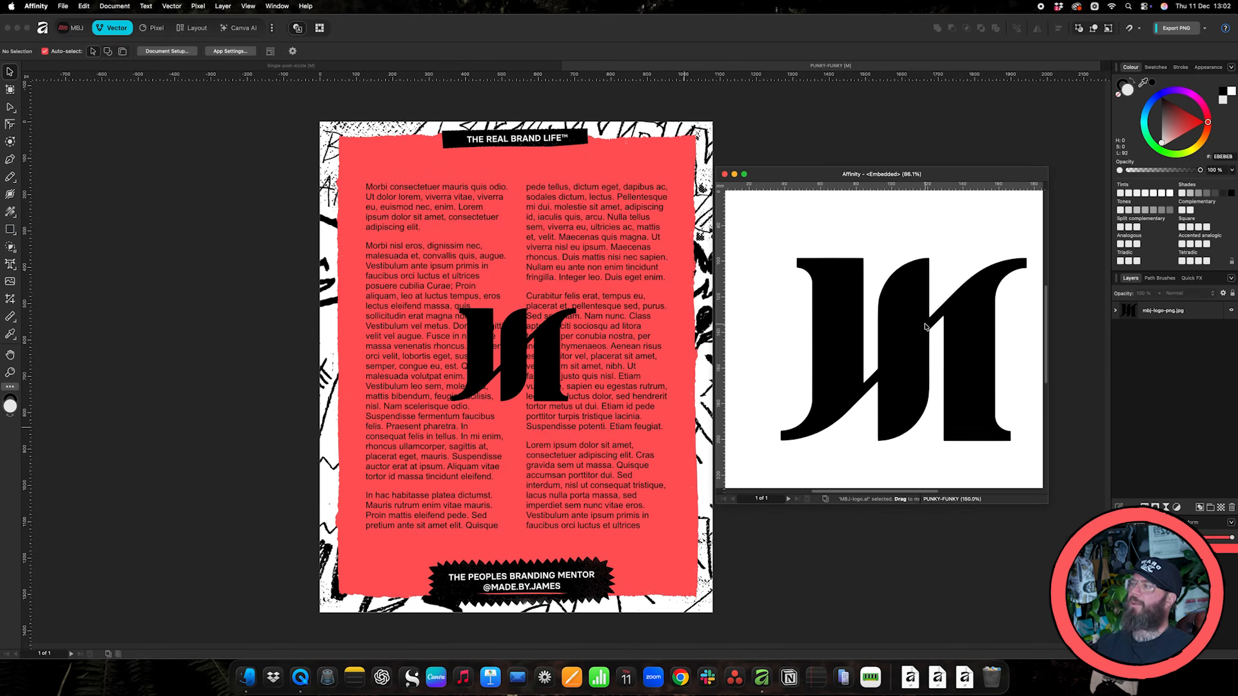
{"action": "scroll", "coordinate": [924, 326], "scroll_direction": "down", "scroll_amount": 1}
{"action": "scroll", "coordinate": [926, 326], "scroll_direction": "right", "scroll_amount": 1}
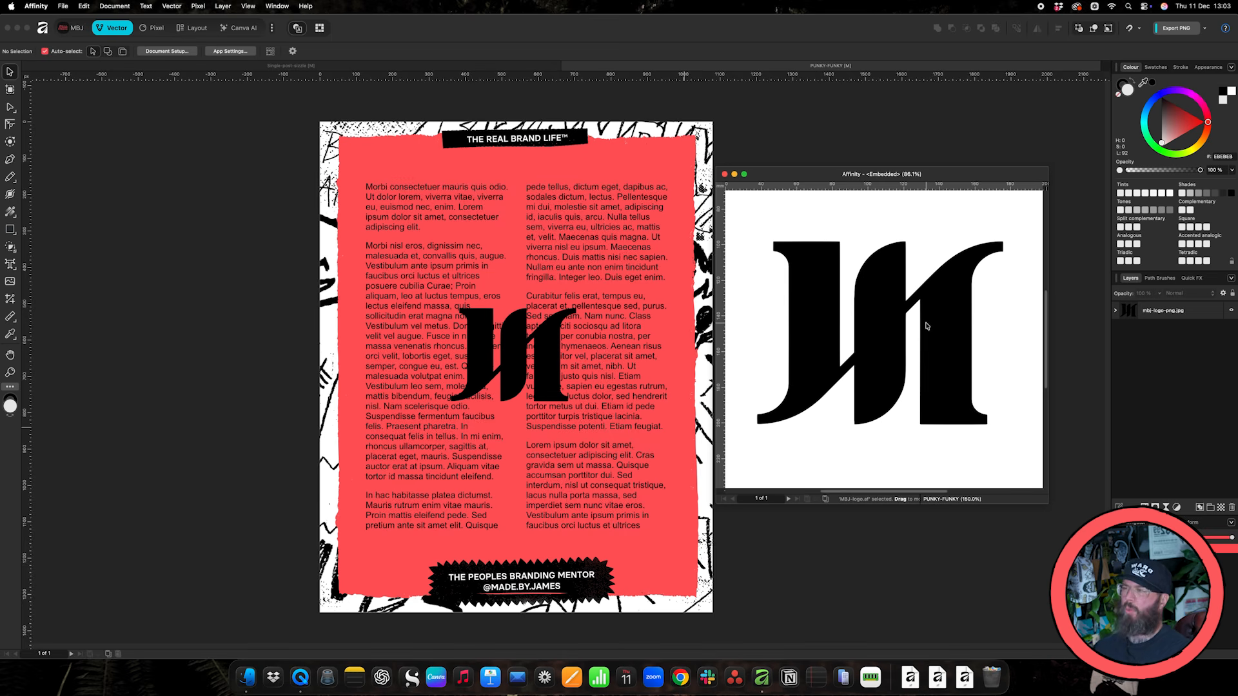
Recolour the logo in the embedded document to yellow FFCE00
{"action": "left_click", "coordinate": [954, 292]}
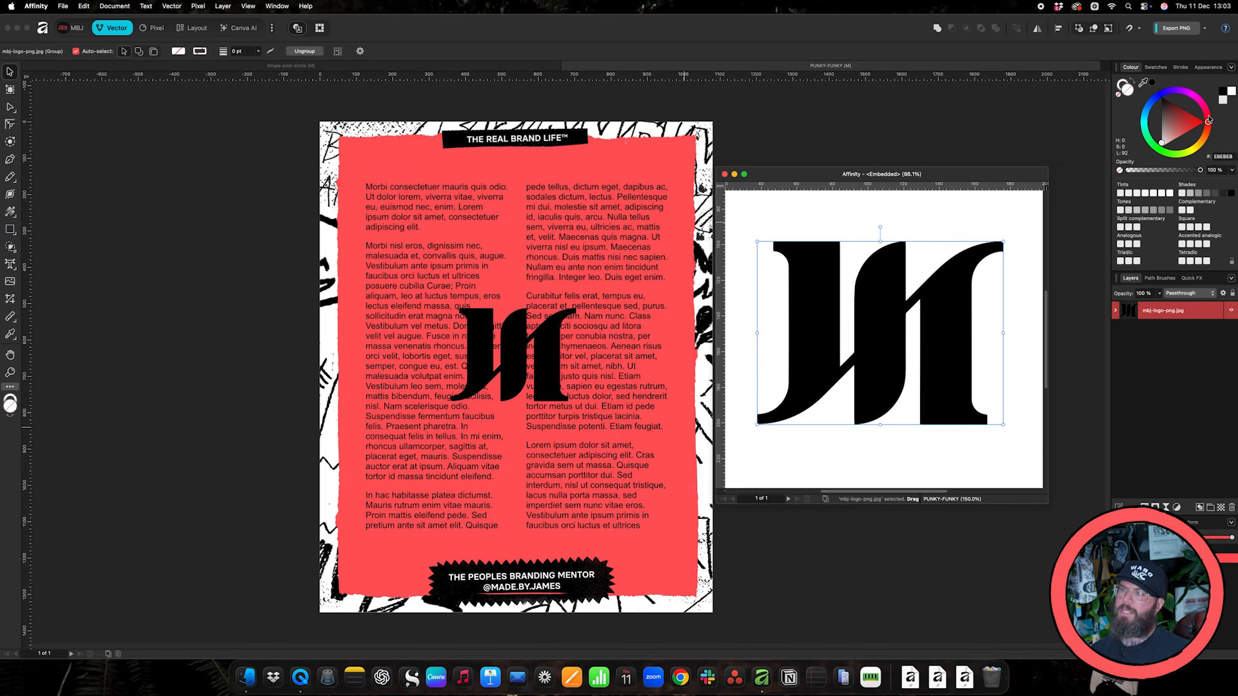
{"action": "left_click_drag", "start_coordinate": [1209, 123], "coordinate": [1202, 152]}
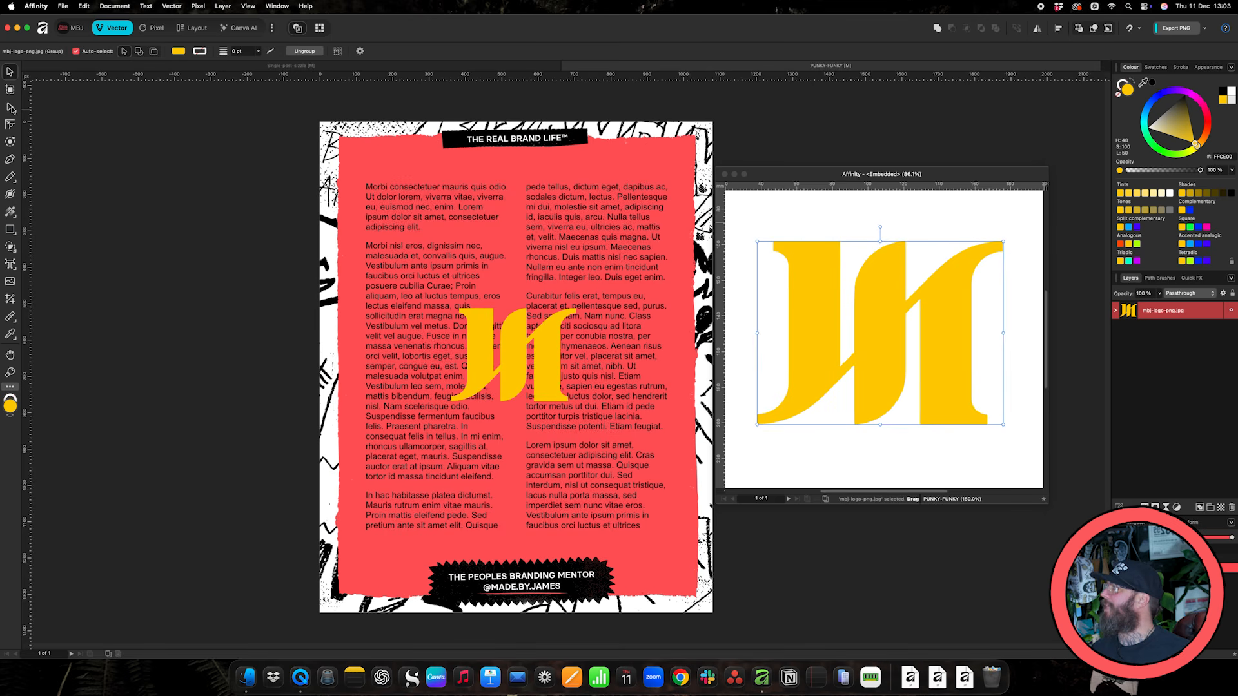
Reshape the logo with the Node Tool, pulling the first stem's outer edge inward and the middle stem's top corner down
{"action": "left_click", "coordinate": [10, 108]}
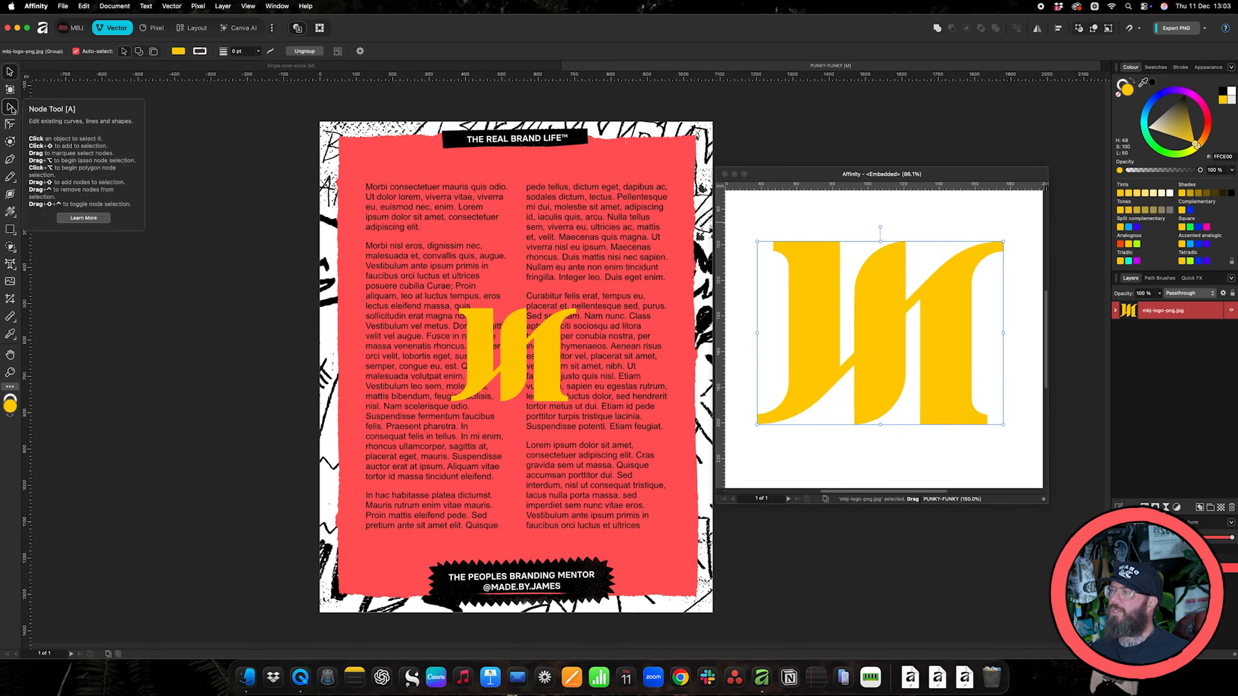
{"action": "left_click", "coordinate": [887, 342]}
{"action": "left_click_drag", "start_coordinate": [789, 270], "coordinate": [819, 334]}
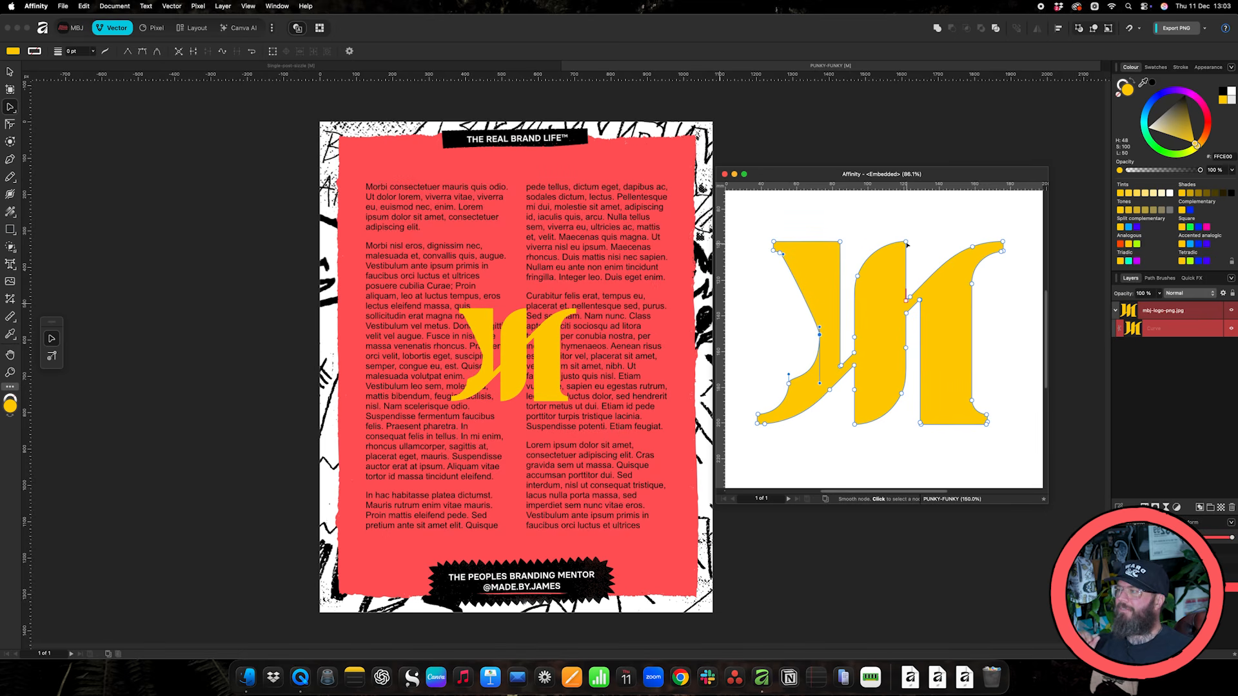
{"action": "mouse_move", "coordinate": [905, 243]}
{"action": "left_mouse_down"}
{"action": "mouse_move", "coordinate": [884, 297]}
{"action": "mouse_move", "coordinate": [891, 277]}
{"action": "left_mouse_up"}
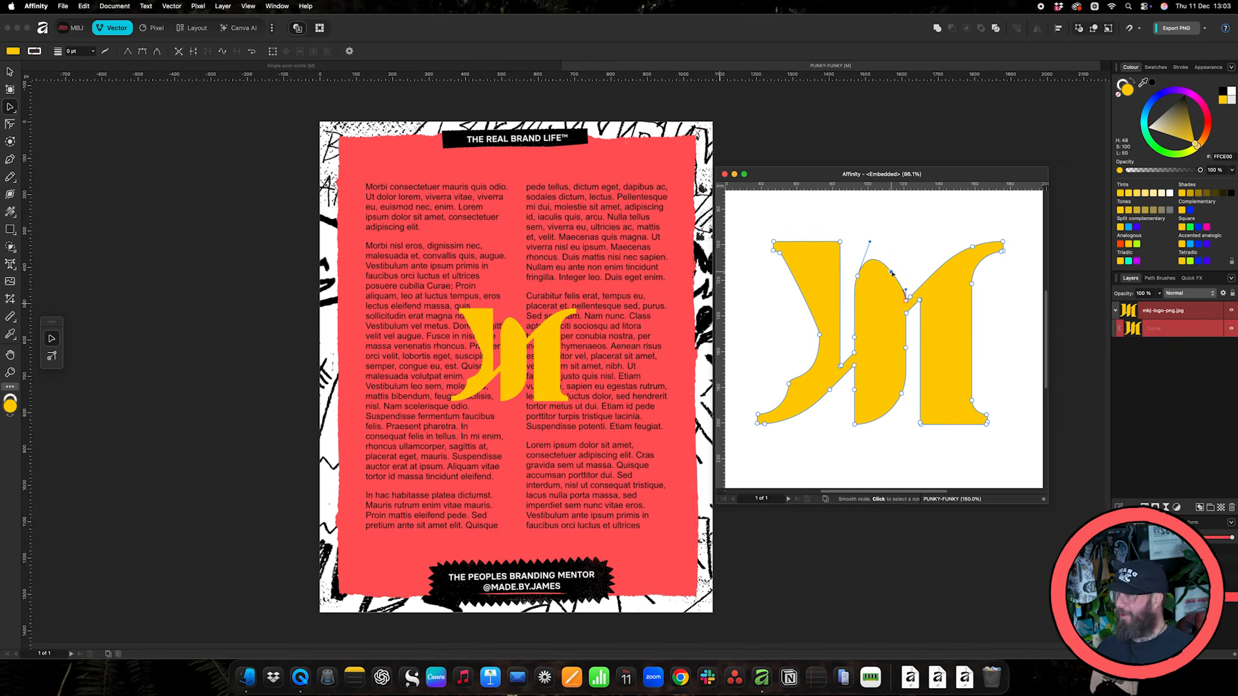
Undo the node edits on the logo's middle and first stems and close the embedded document window
{"action": "key", "text": "super+z"}
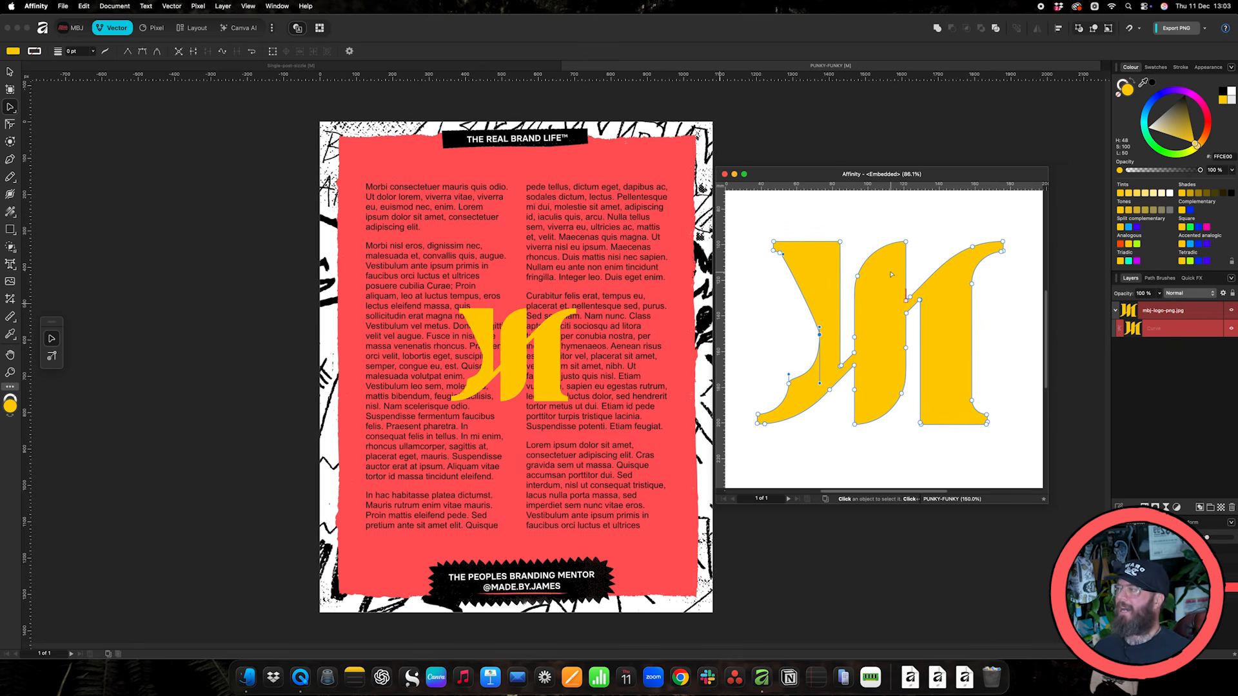
{"action": "key", "text": "super+z"}
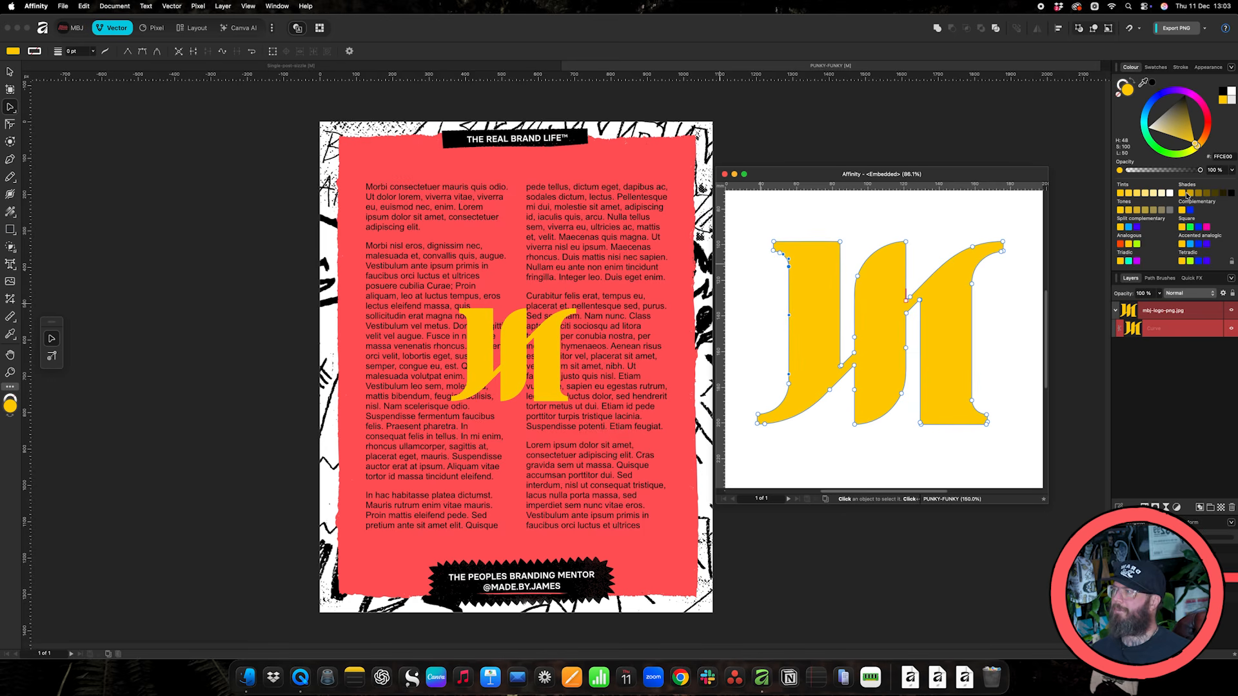
{"action": "left_click", "coordinate": [723, 174]}
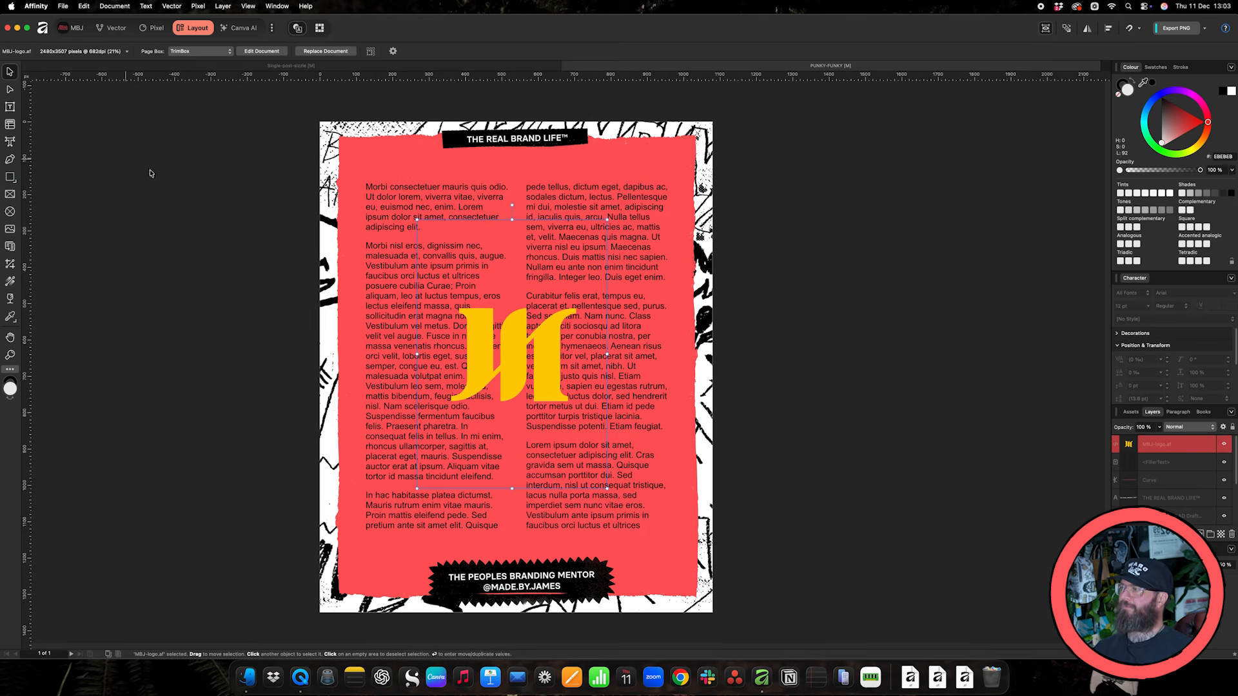
Nudge the logo slightly upward on the layout page and apply a Tight text wrap style to it
{"action": "mouse_move", "coordinate": [490, 330]}
{"action": "left_mouse_down"}
{"action": "mouse_move", "coordinate": [541, 345]}
{"action": "mouse_move", "coordinate": [437, 368]}
{"action": "mouse_move", "coordinate": [499, 320]}
{"action": "mouse_move", "coordinate": [482, 327]}
{"action": "left_mouse_up"}
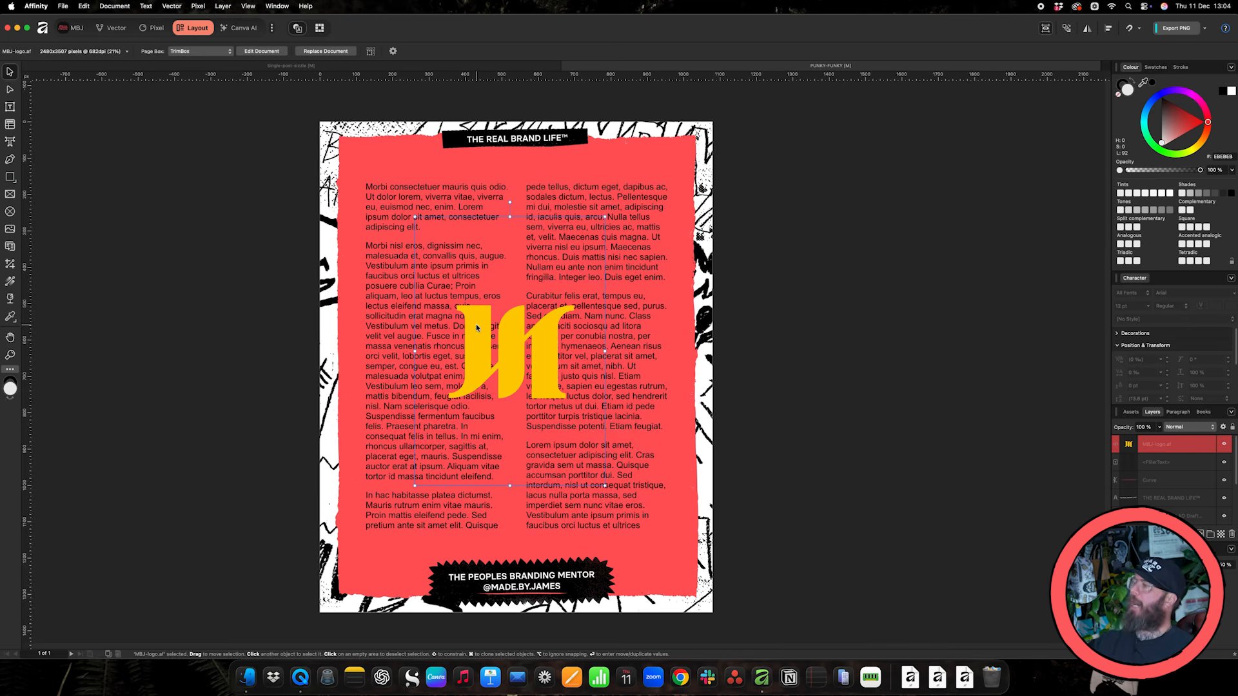
{"action": "left_click_drag", "start_coordinate": [497, 331], "coordinate": [497, 328]}
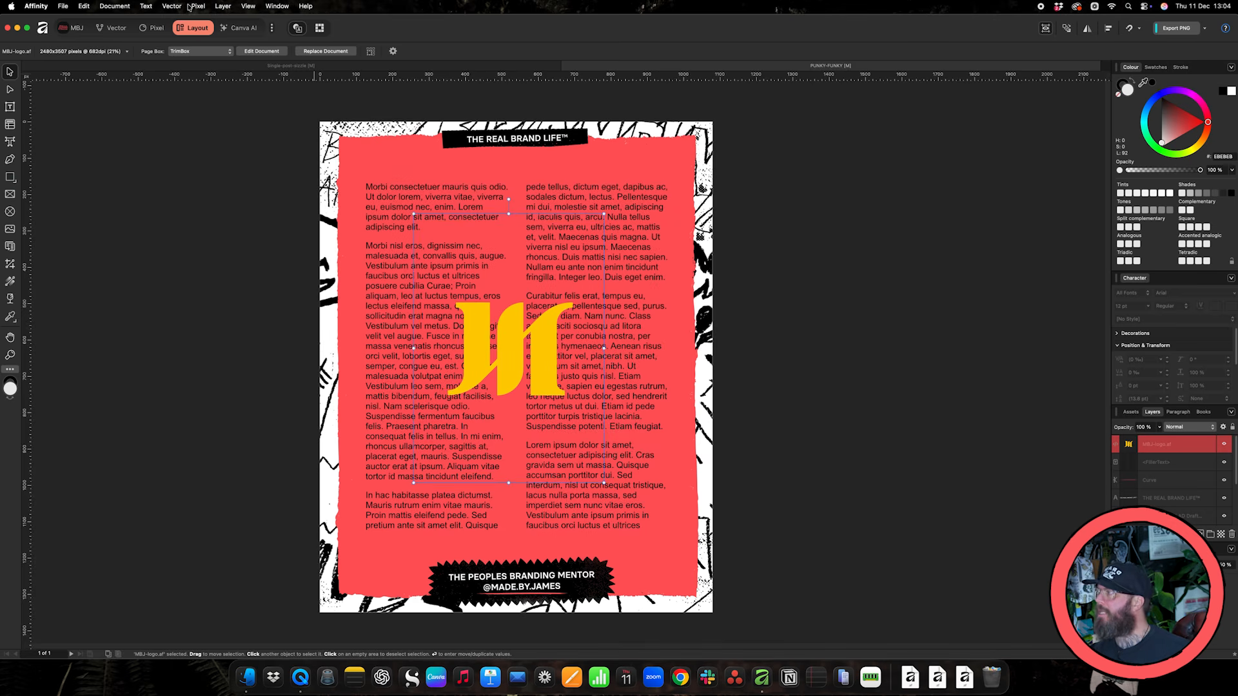
{"action": "left_click", "coordinate": [147, 7]}
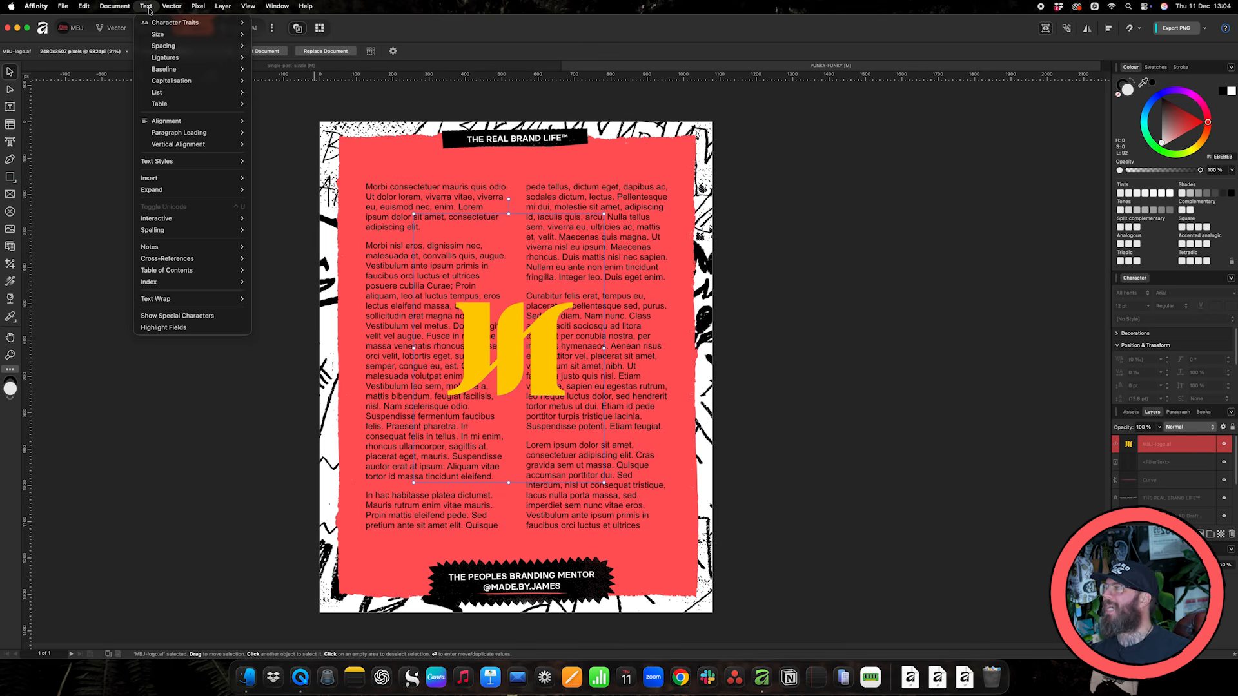
{"action": "mouse_move", "coordinate": [176, 300]}
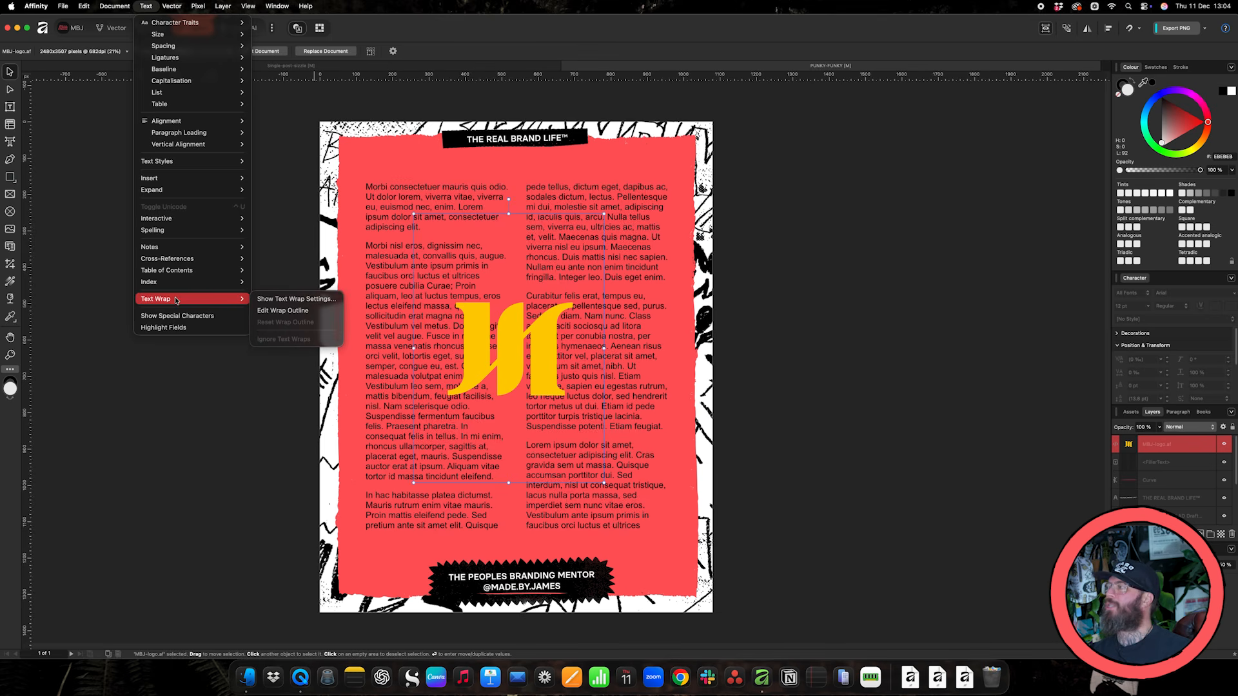
{"action": "left_click", "coordinate": [290, 300]}
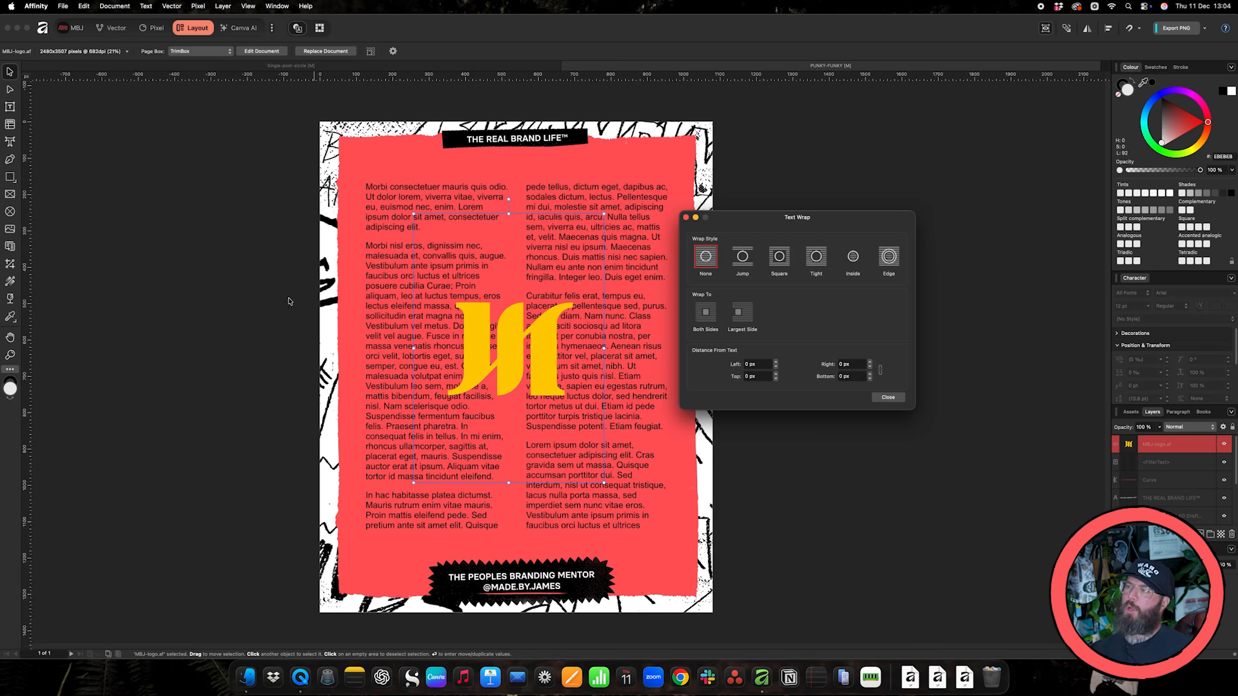
{"action": "left_click_drag", "start_coordinate": [847, 218], "coordinate": [905, 220]}
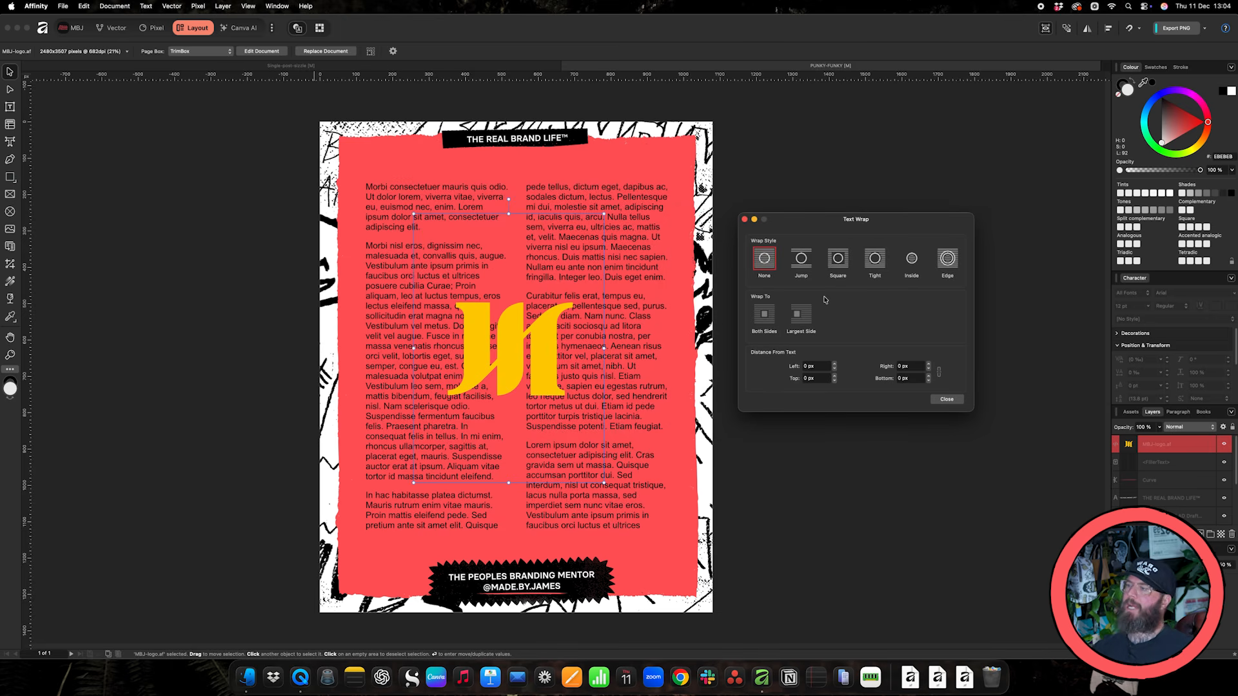
{"action": "left_click", "coordinate": [874, 259]}
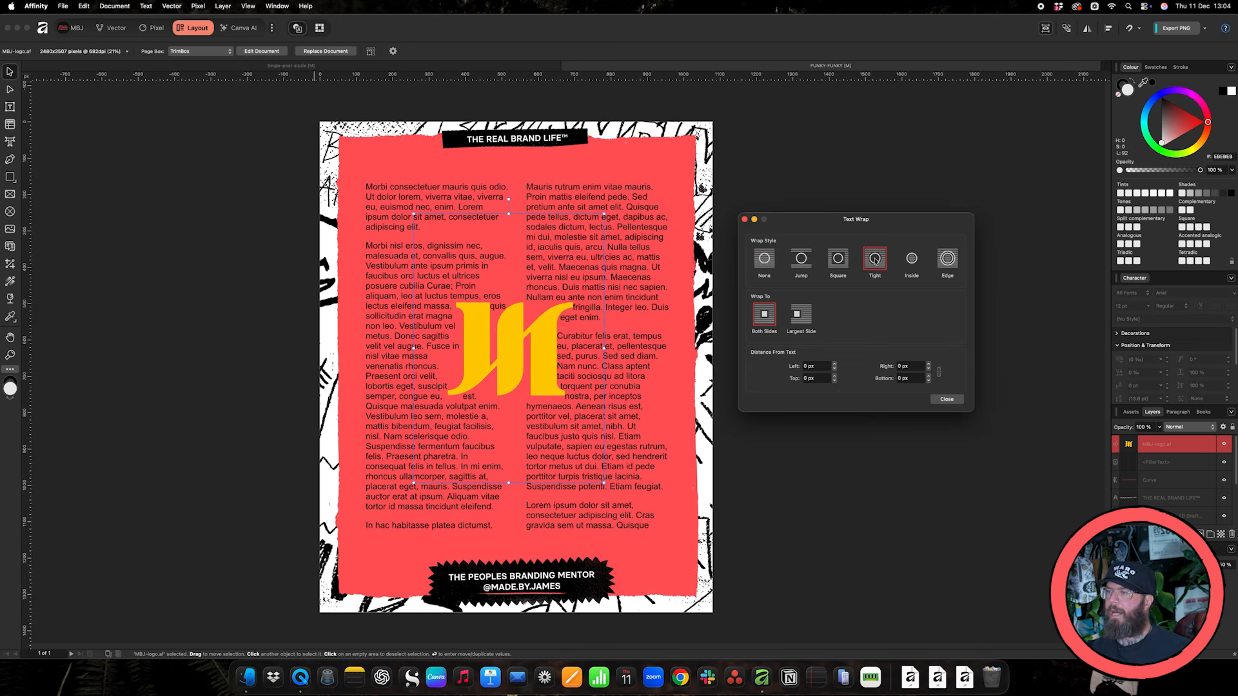
Link the wrap distances and set them to 10 px on all sides, and move the logo into the upper part of the text columns
{"action": "left_click", "coordinate": [938, 372]}
{"action": "scroll", "coordinate": [809, 366], "scroll_direction": "up", "scroll_amount": 10}
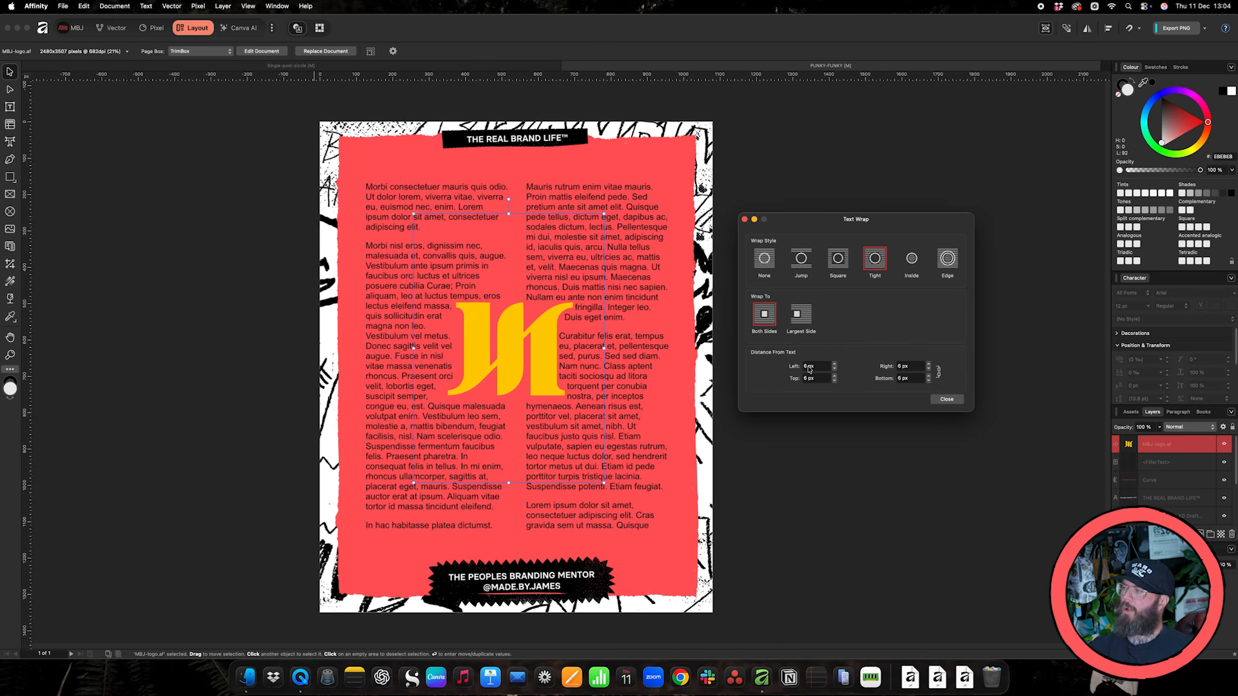
{"action": "left_click_drag", "start_coordinate": [543, 370], "coordinate": [555, 266]}
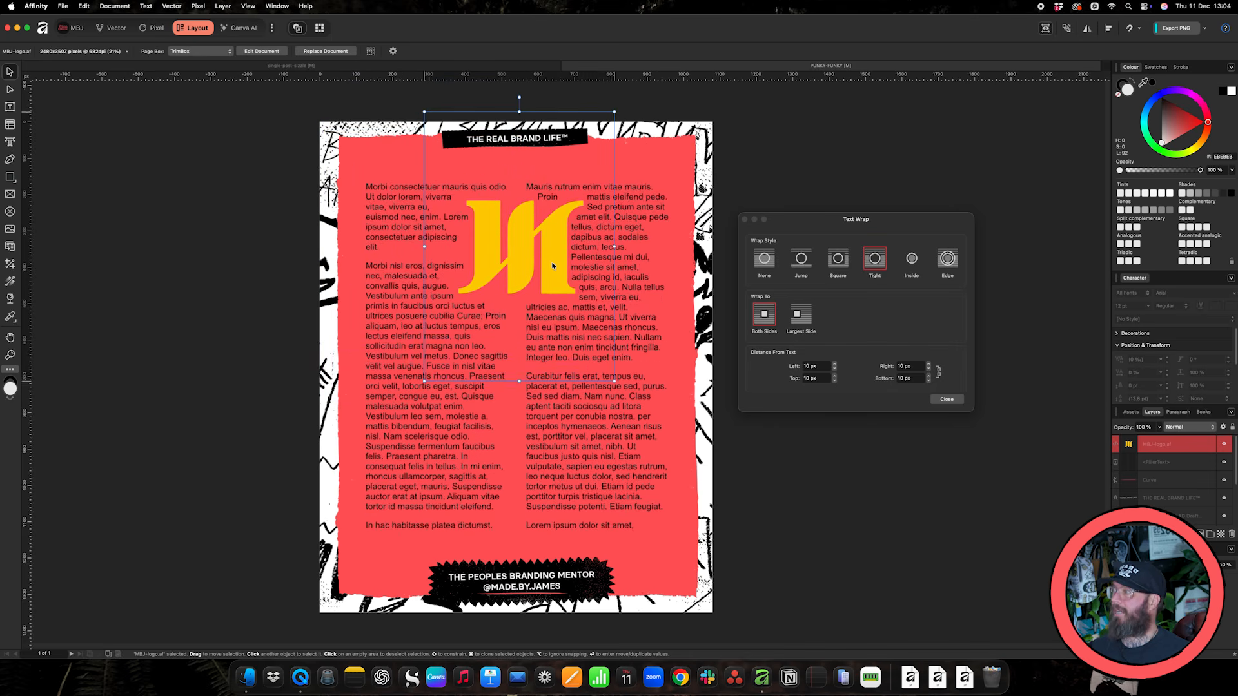
Enlarge the logo so it spans both text columns and set its linked text wrap distances to 28 px
{"action": "left_click_drag", "start_coordinate": [614, 380], "coordinate": [559, 377]}
{"action": "scroll", "coordinate": [822, 369], "scroll_direction": "up", "scroll_amount": 14}
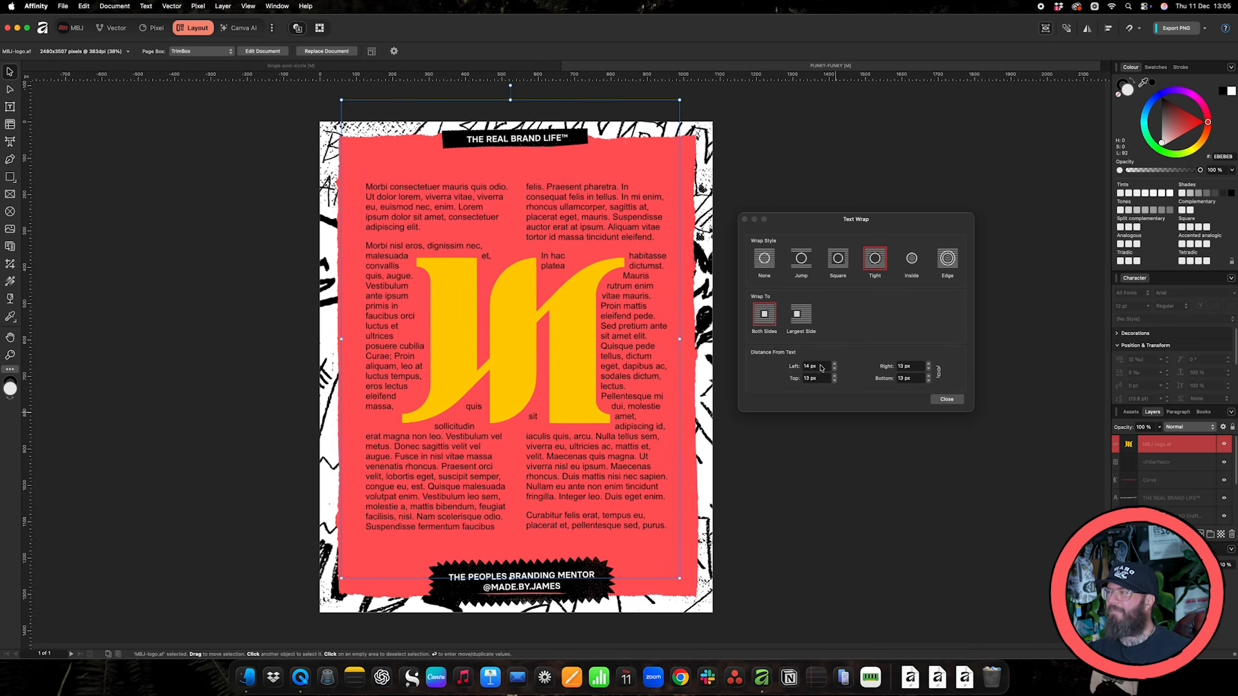
{"action": "scroll", "coordinate": [821, 368], "scroll_direction": "up", "scroll_amount": 4}
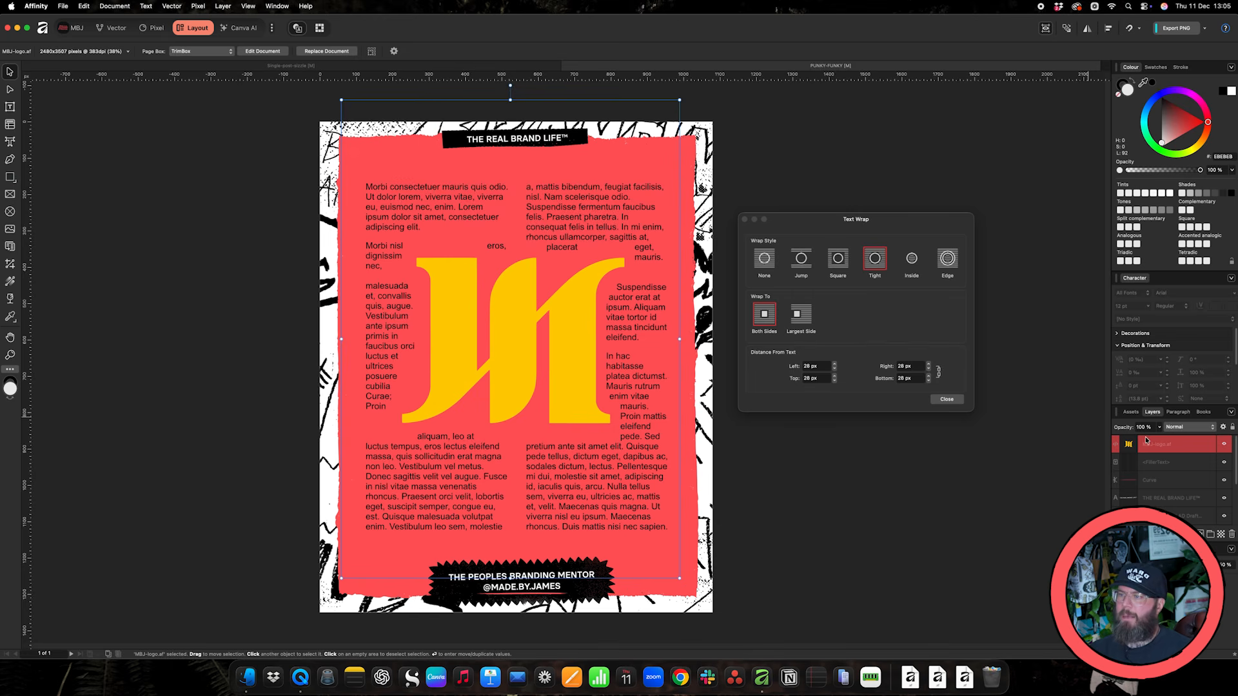
Open the embedded logo document for editing and detach it into a floating window beside the layout page with the logo in view
{"action": "double_click", "coordinate": [1124, 448]}
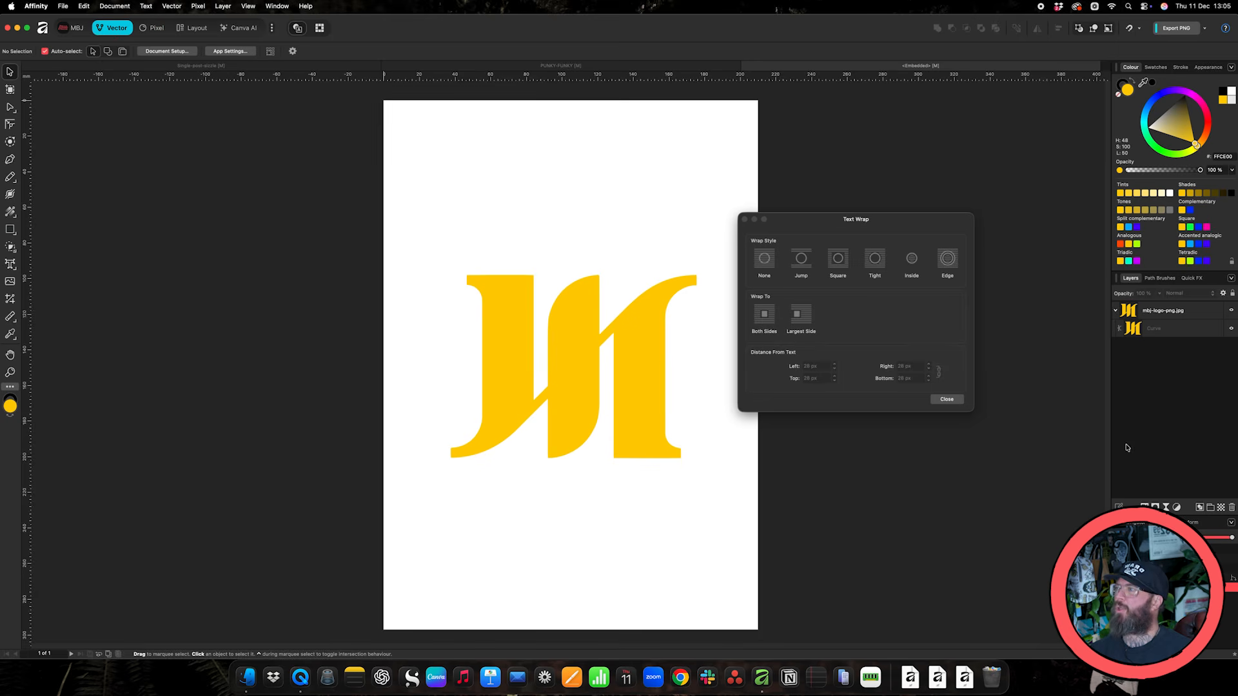
{"action": "left_click_drag", "start_coordinate": [850, 65], "coordinate": [784, 215]}
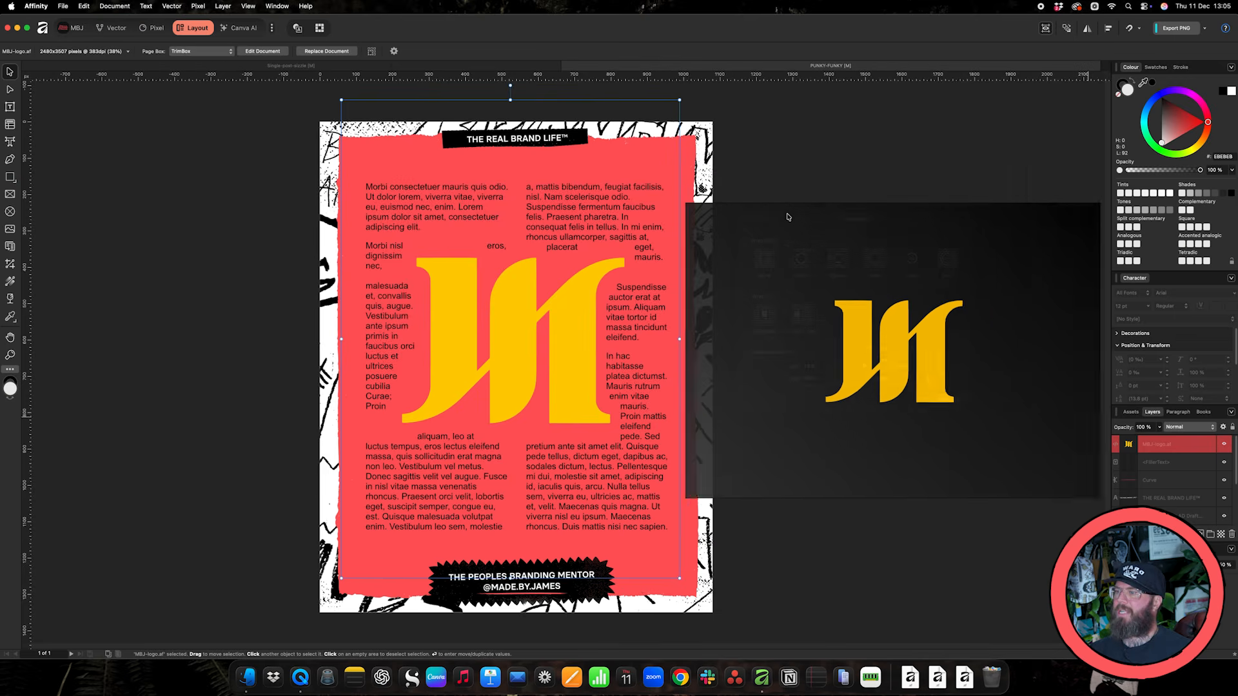
{"action": "scroll", "coordinate": [1010, 350], "scroll_direction": "right", "scroll_amount": 3}
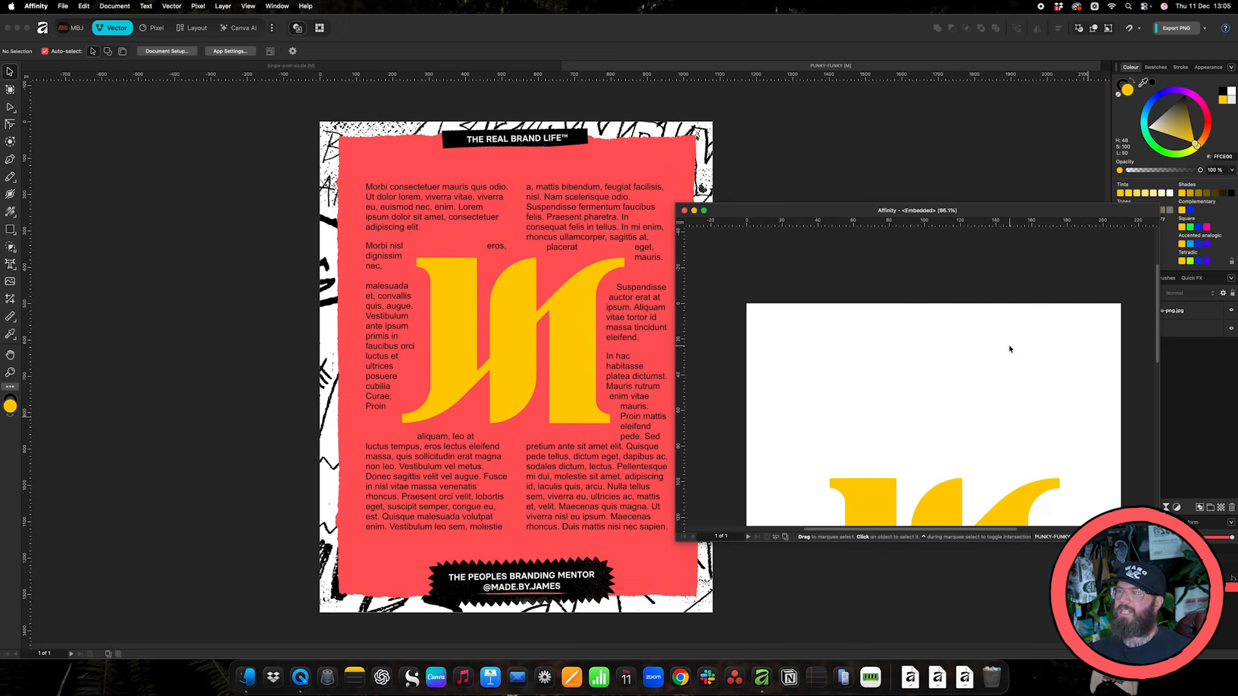
{"action": "scroll", "coordinate": [996, 365], "scroll_direction": "down", "scroll_amount": 3}
Select the logo in the embedded document, try blue 0031FF on it and recolour it green 00FF4E
{"action": "left_click", "coordinate": [943, 399]}
{"action": "left_click", "coordinate": [1199, 228]}
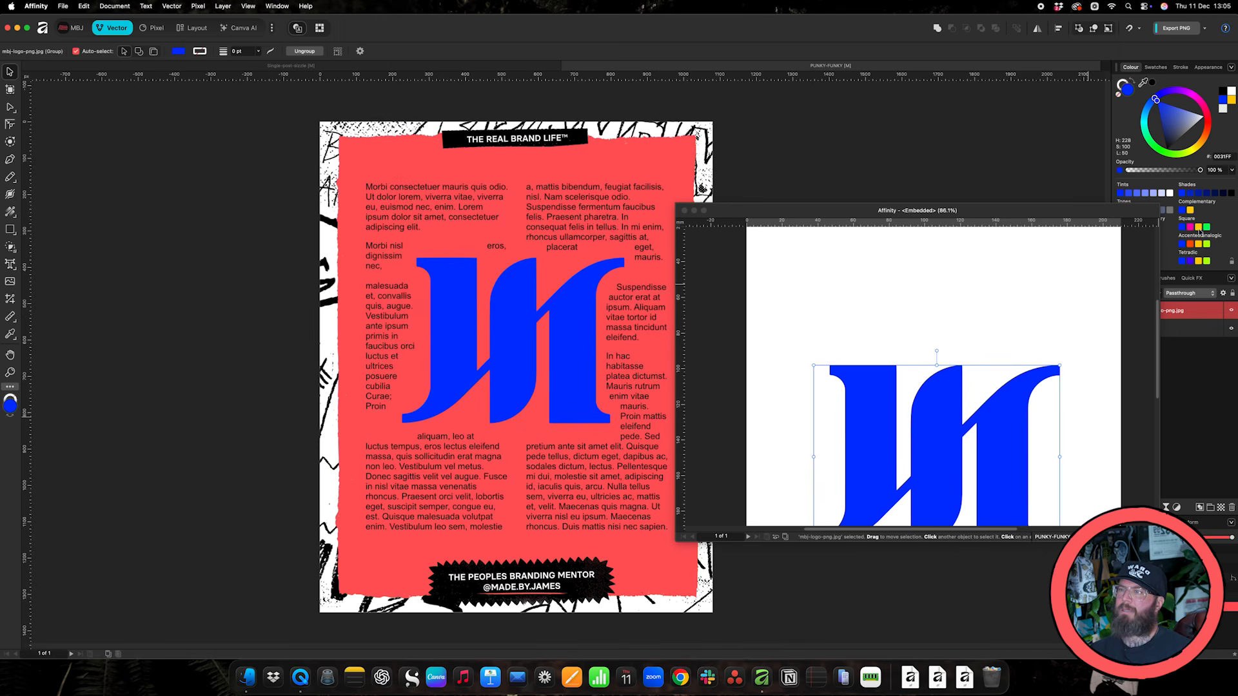
{"action": "left_click", "coordinate": [1197, 228]}
{"action": "left_click", "coordinate": [1196, 227]}
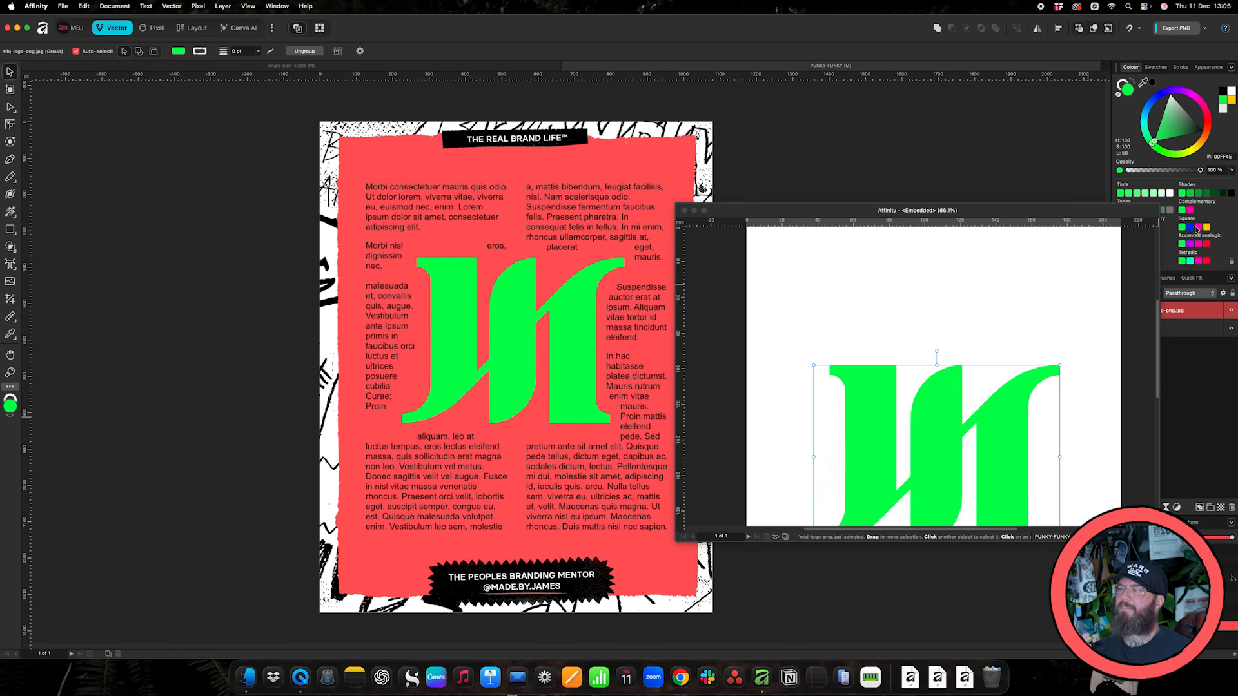